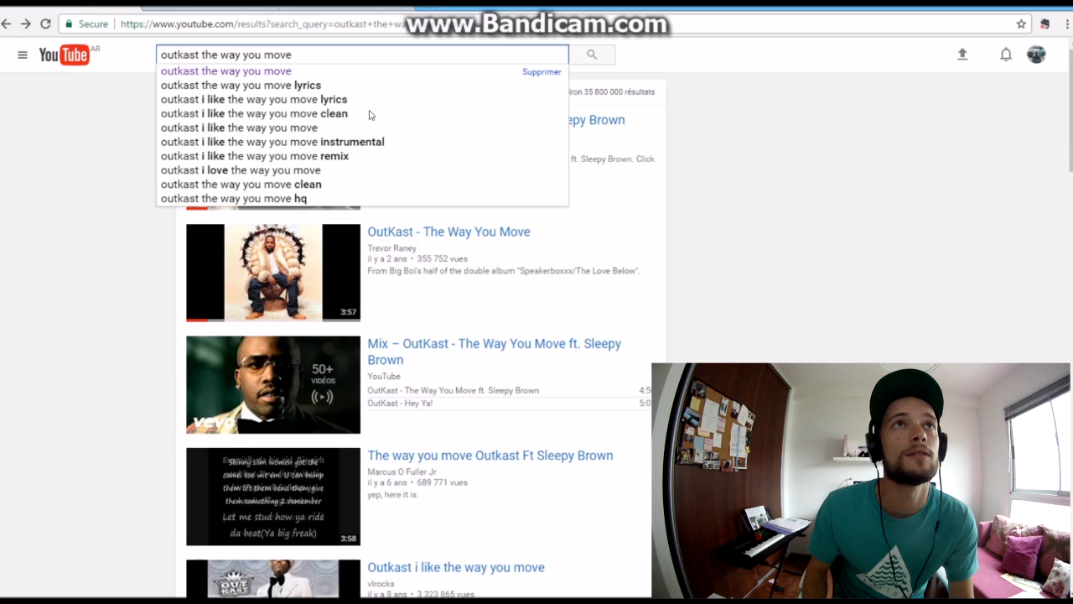
# Step: Open the "OutKast - The Way You Move" video, the second one in the search results
pyautogui.click(72, 261)
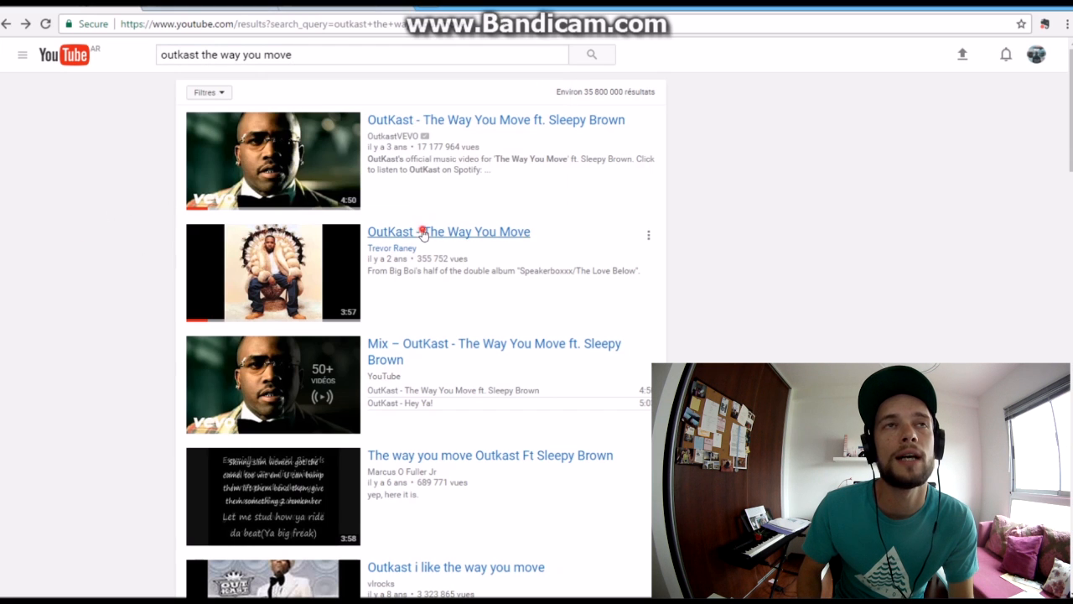
pyautogui.click(423, 233)
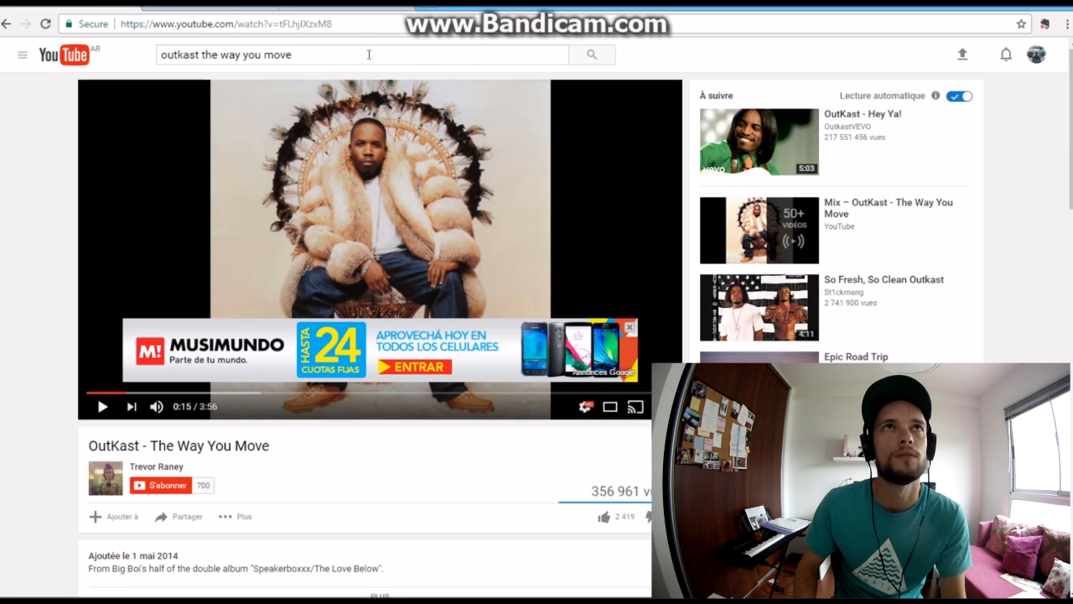
# Step: Search YouTube for "pump up the jam", open "Technotronic - Pump Up The Jam (HQ)" and skip ahead in the song
pyautogui.moveTo(294, 55); pyautogui.dragTo(205, 50)
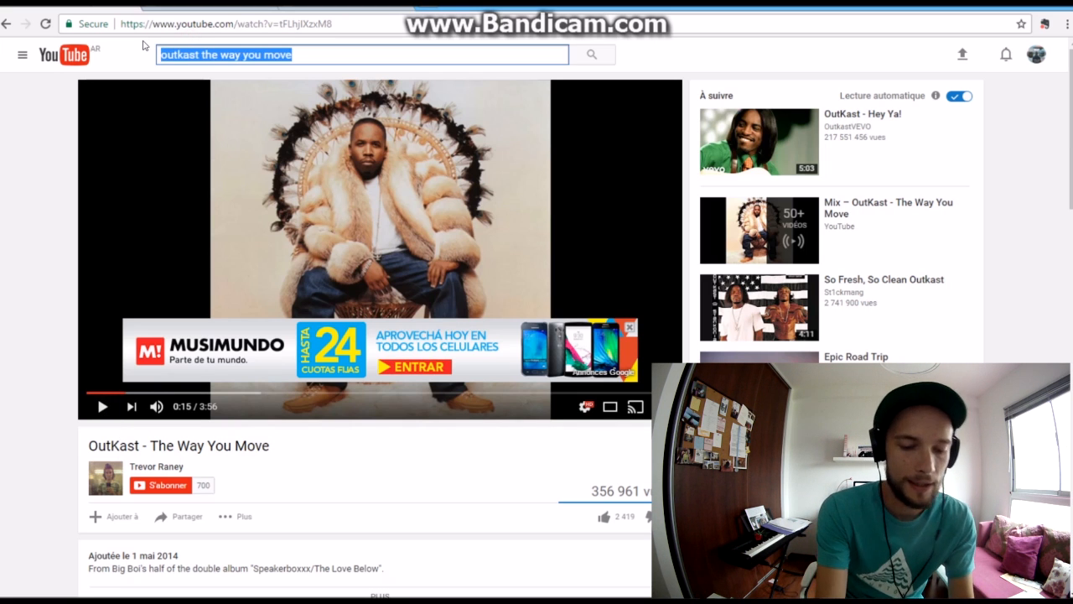
pyautogui.press('BackSpace')
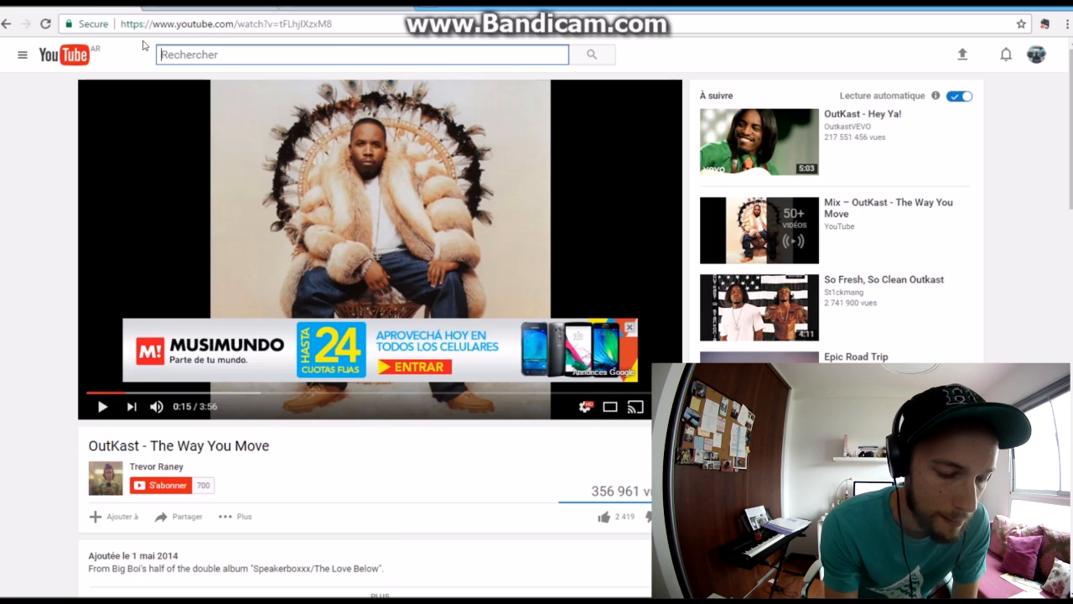
pyautogui.write('pump up t')
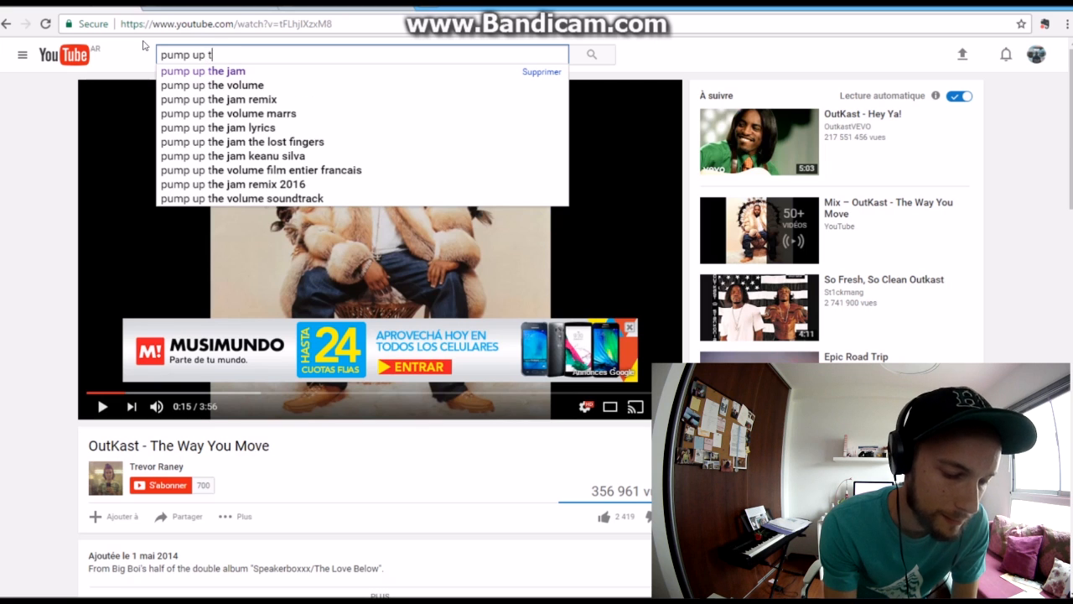
pyautogui.write('he jam')
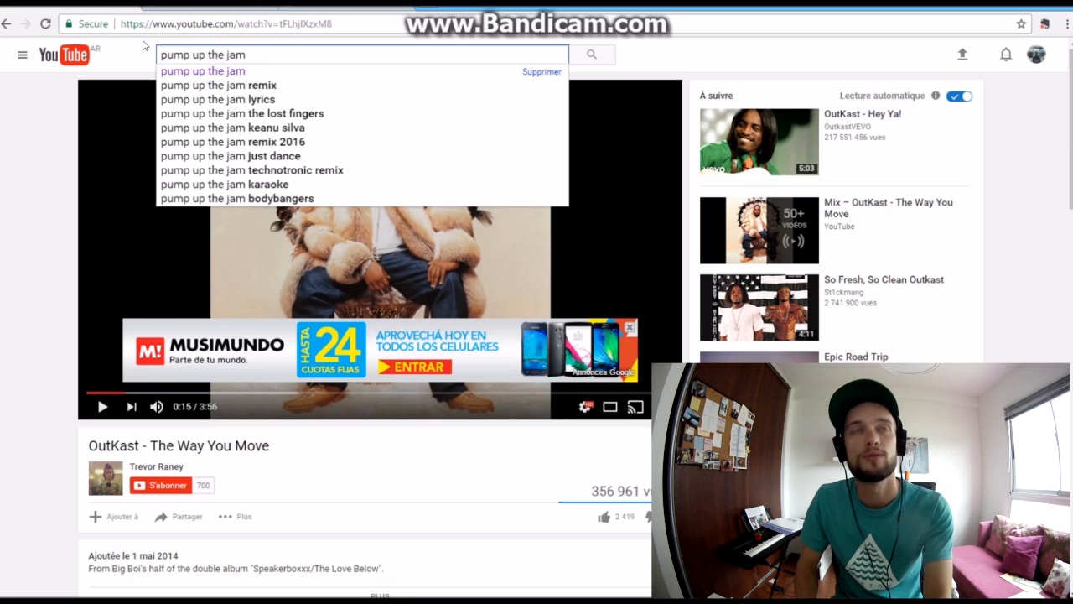
pyautogui.press('Return')
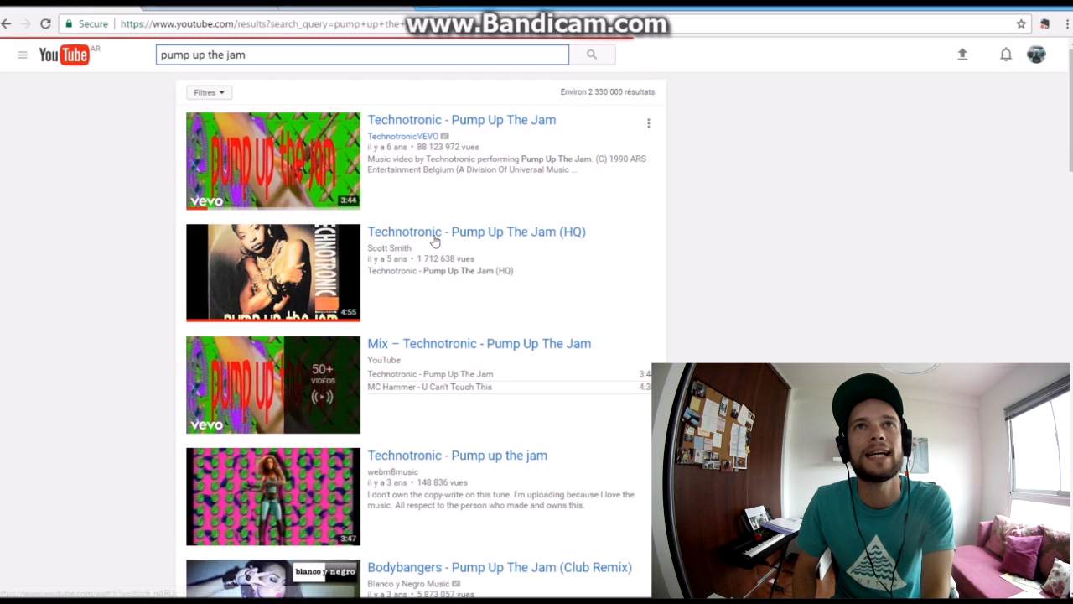
pyautogui.click(437, 234)
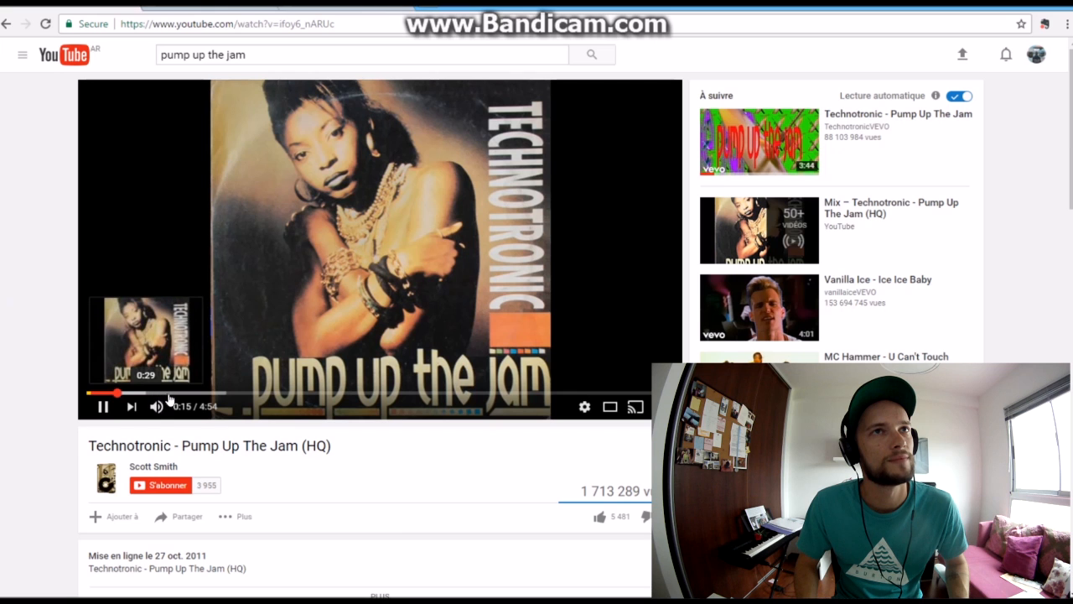
pyautogui.click(177, 394)
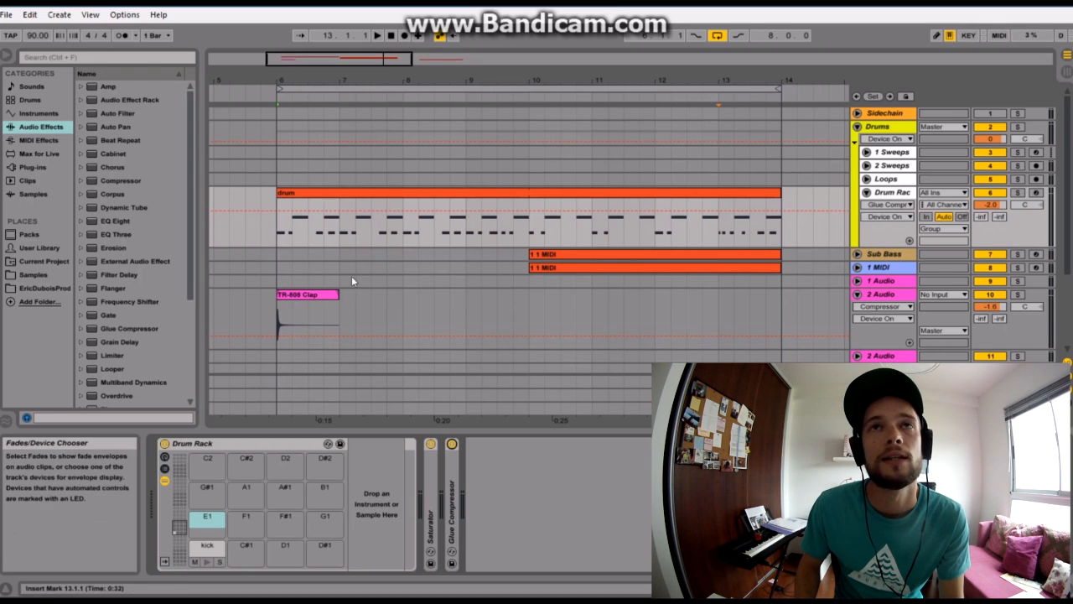
# Step: Unfold the Sub Bass and 1 MIDI tracks in the Ableton Live arrangement to view their contents, and fold both again
pyautogui.click(856, 253)
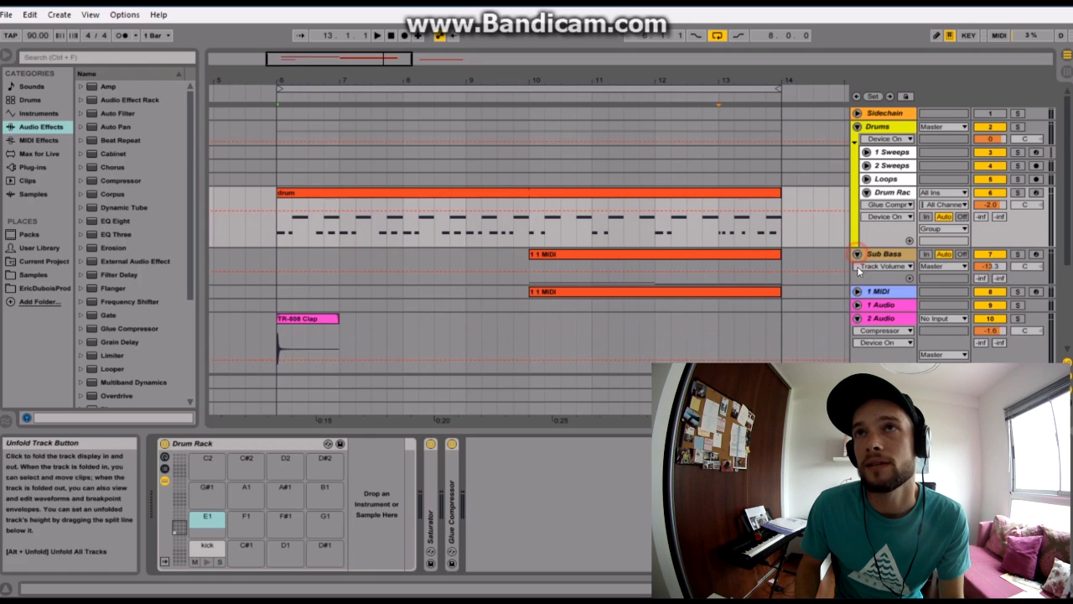
pyautogui.click(856, 291)
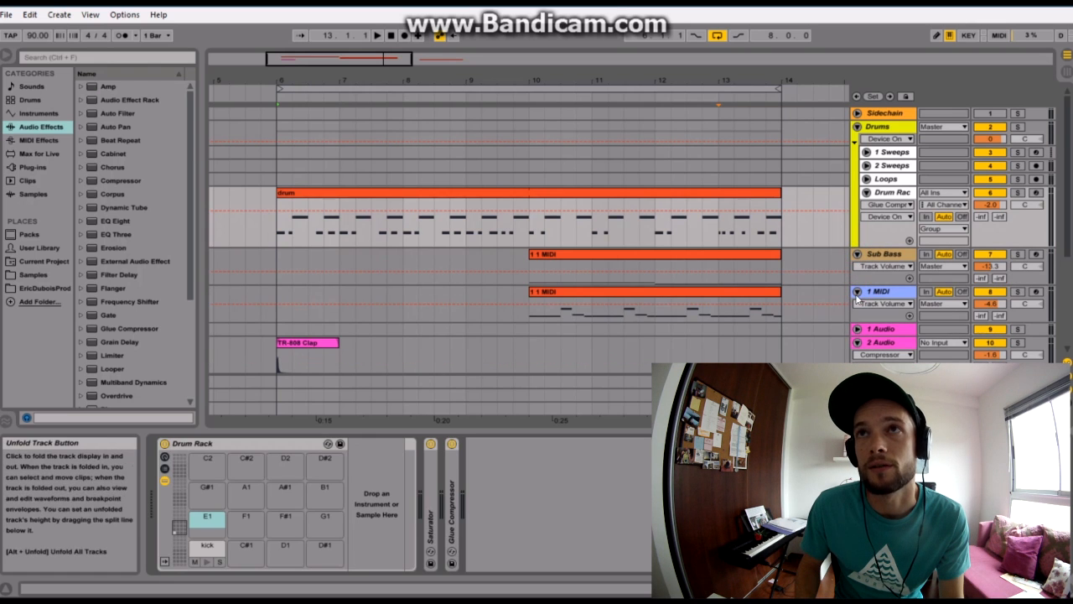
pyautogui.click(856, 291)
pyautogui.click(856, 253)
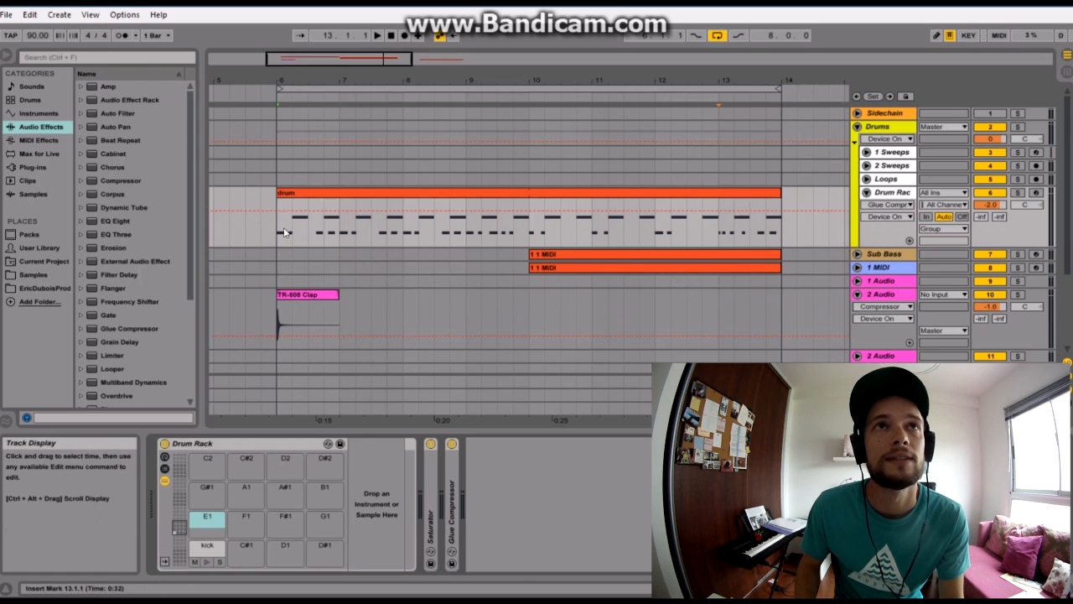
# Step: Move the TR-808 Clap clip on the 2 Audio track to start at bar 7 and set the playback position there
pyautogui.click(301, 295)
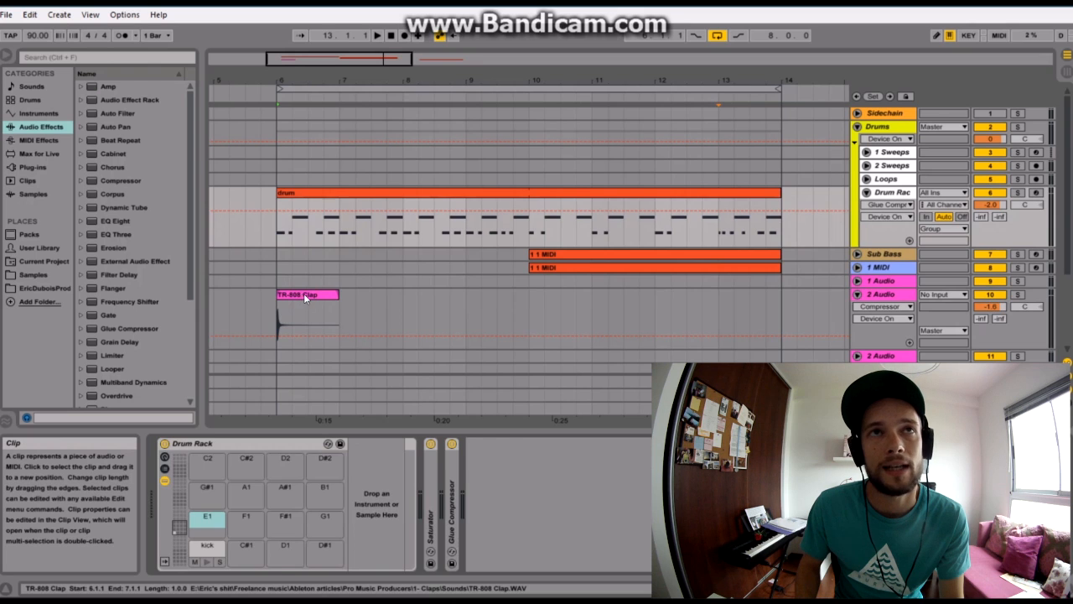
pyautogui.moveTo(303, 294); pyautogui.dragTo(341, 322)
pyautogui.click(342, 323)
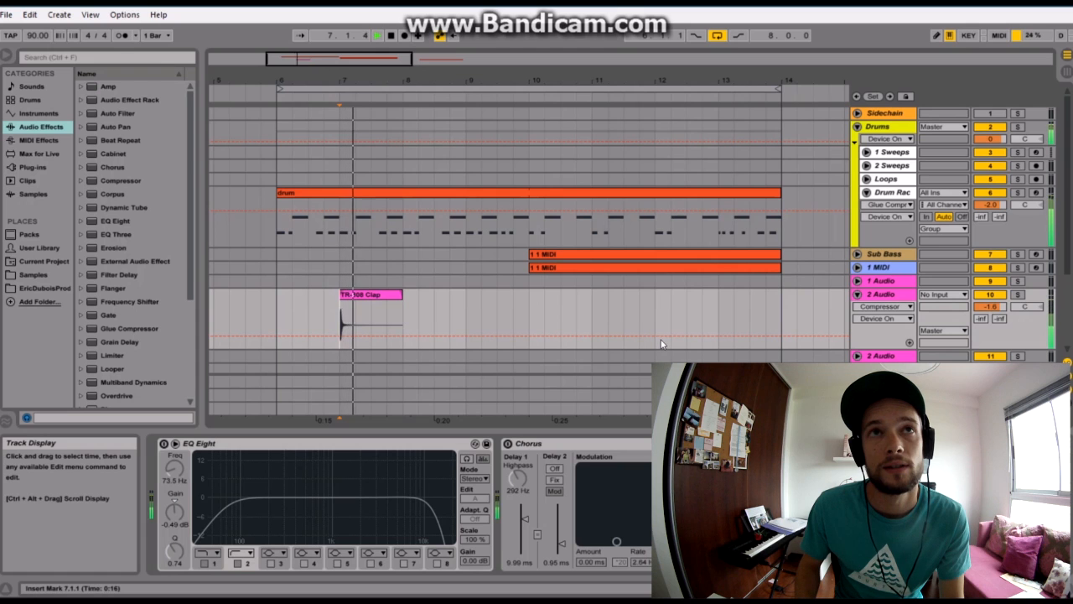
# Step: Solo the 2 Audio track and play the TR-808 Clap on its own from bar 7
pyautogui.press('space')
pyautogui.click(1019, 297)
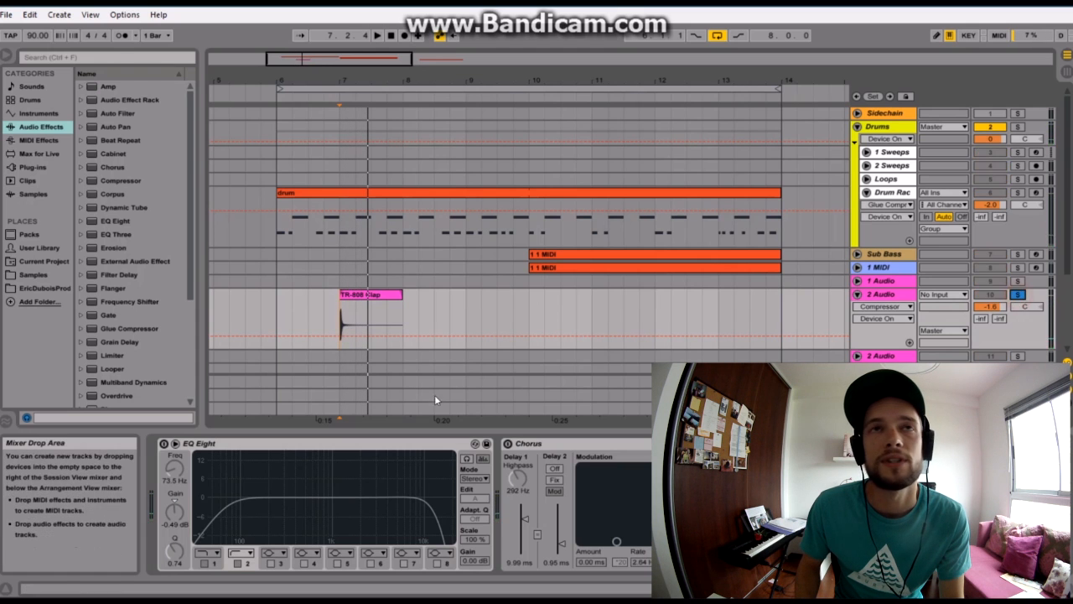
pyautogui.click(341, 323)
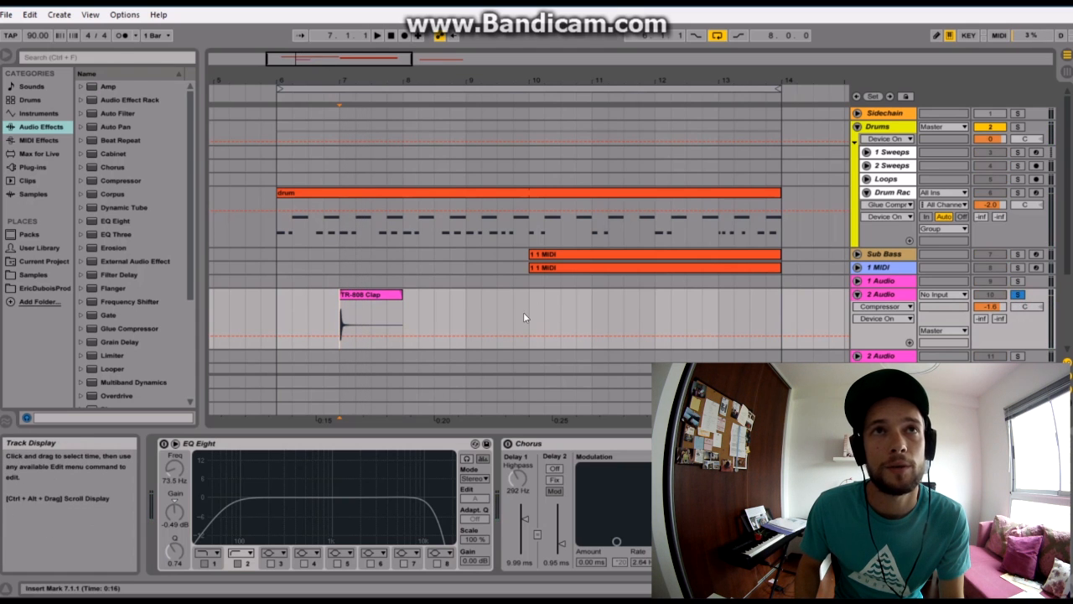
pyautogui.press('space')
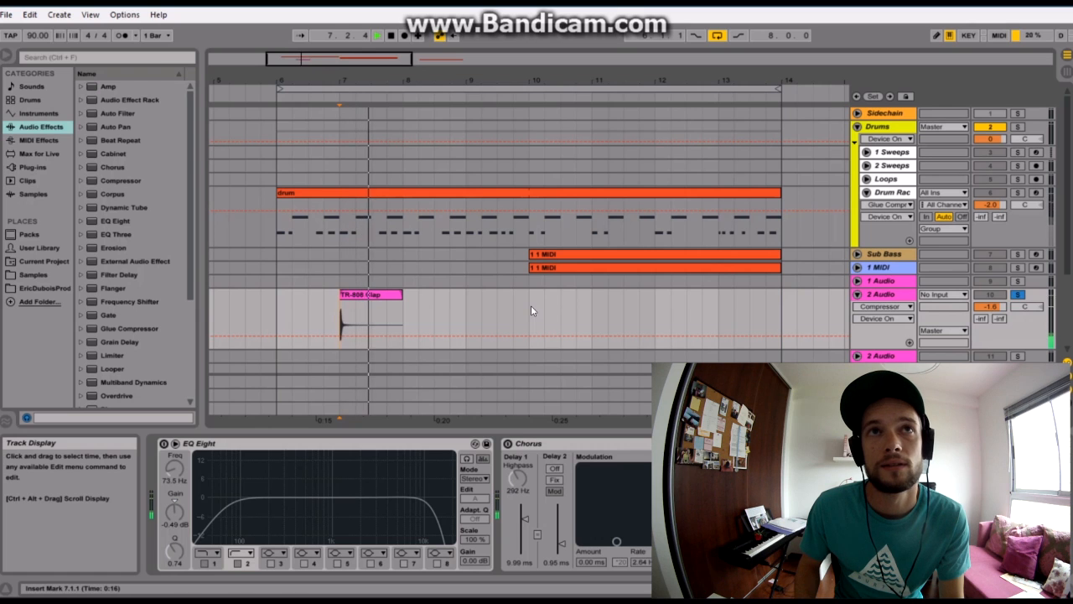
pyautogui.press('space')
pyautogui.press('space')
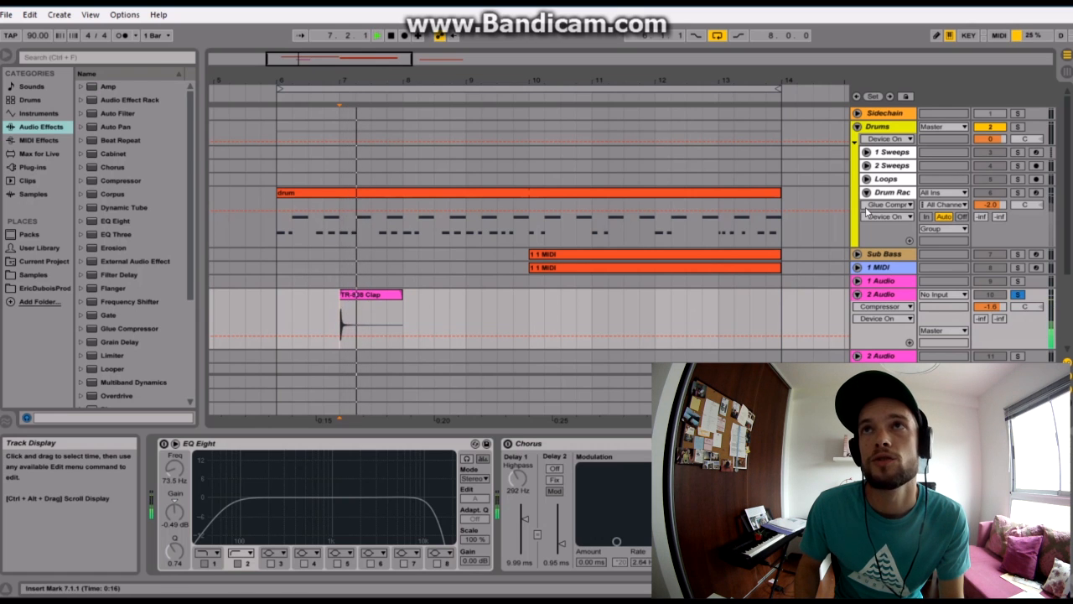
pyautogui.press('space')
# Step: Load the TR-808 Clap clip onto the Drum Rack's E1 pad and delete the original clip from the 2 Audio track
pyautogui.click(877, 193)
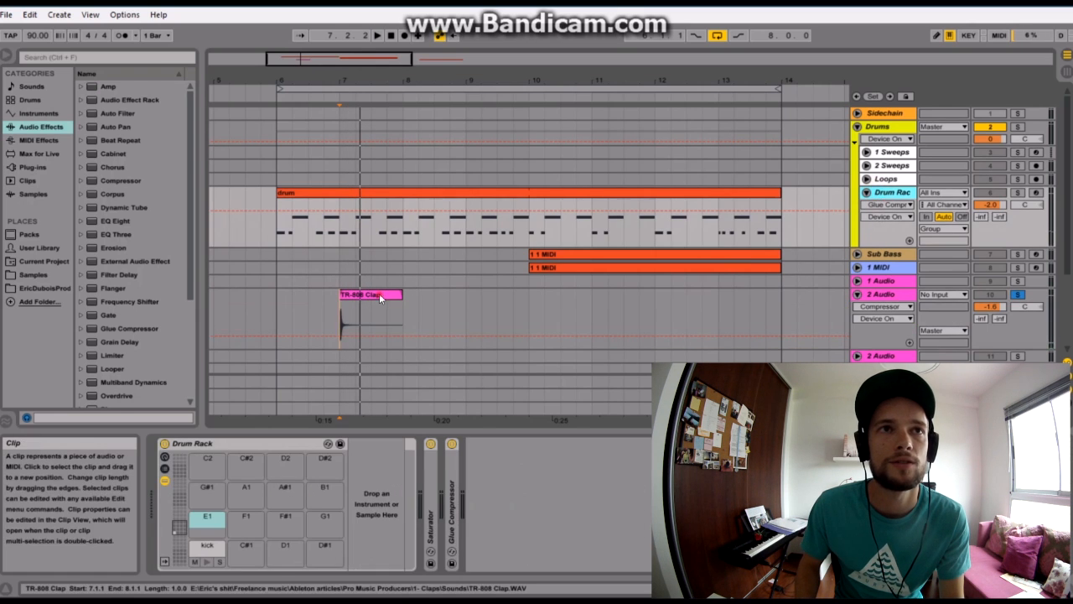
pyautogui.moveTo(345, 308); pyautogui.dragTo(206, 521)
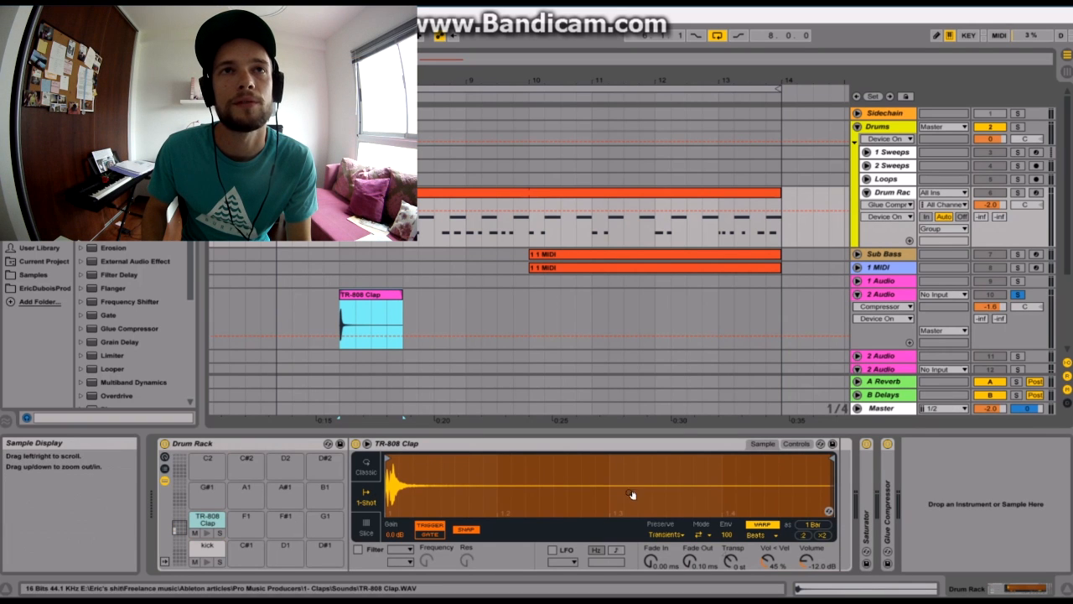
pyautogui.click(463, 315)
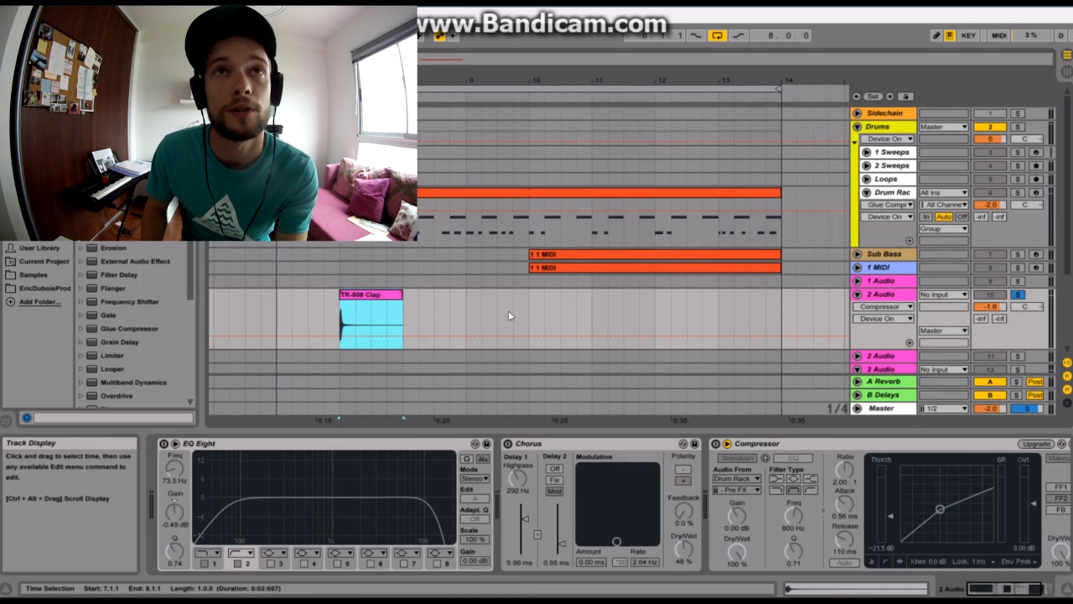
pyautogui.click(889, 193)
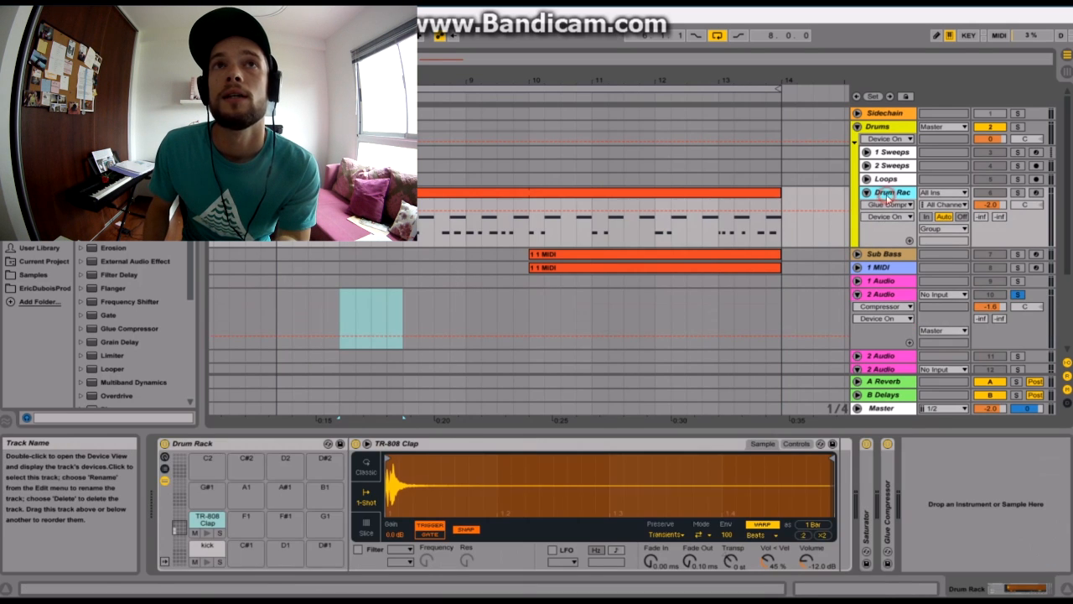
# Step: Solo the Drum Rack track and play the drum clip from bar 6
pyautogui.click(277, 225)
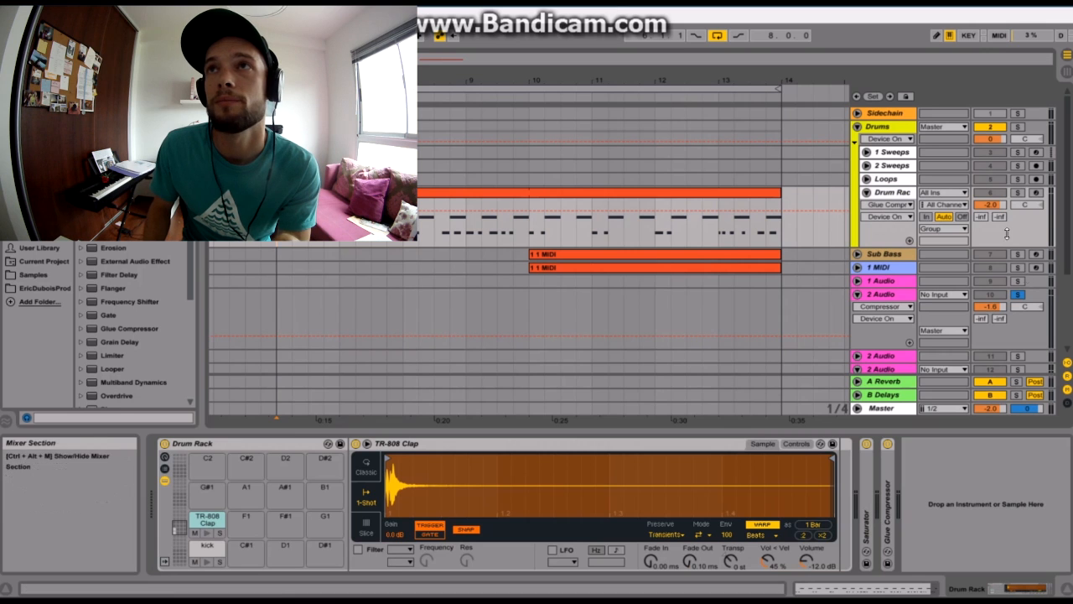
pyautogui.click(1018, 193)
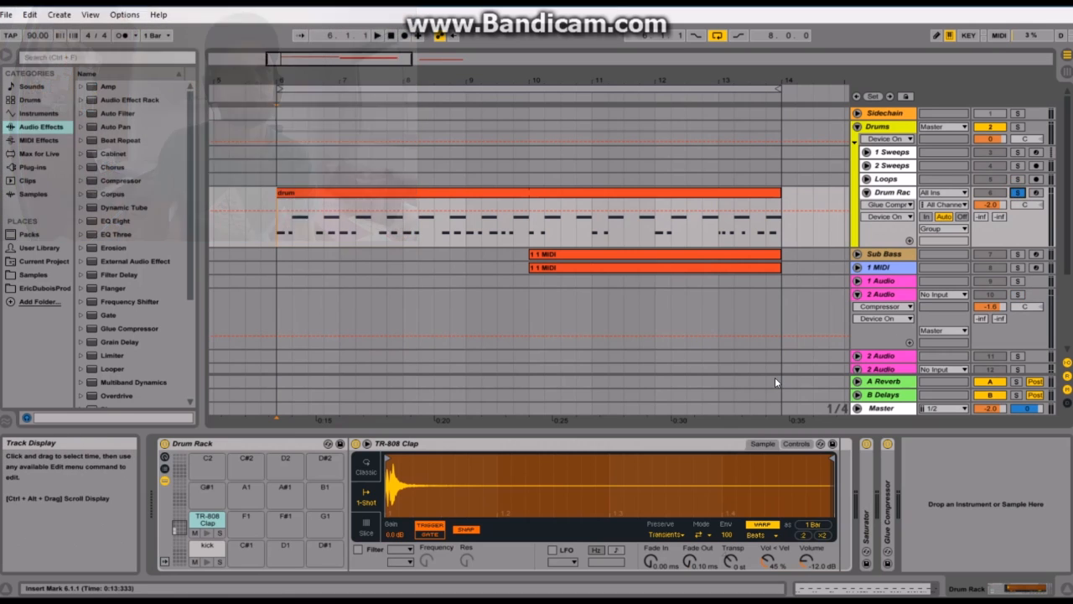
pyautogui.press('space')
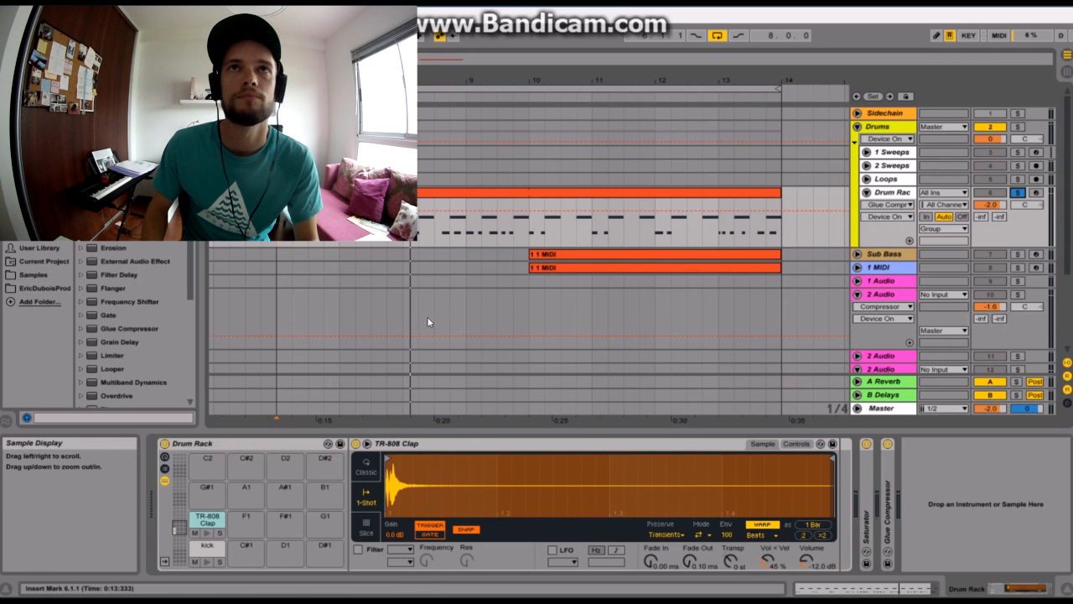
# Step: Unsolo the Drum Rack track and play the drums together with the Sub Bass and 1 MIDI clips from bar 10
pyautogui.click(550, 239)
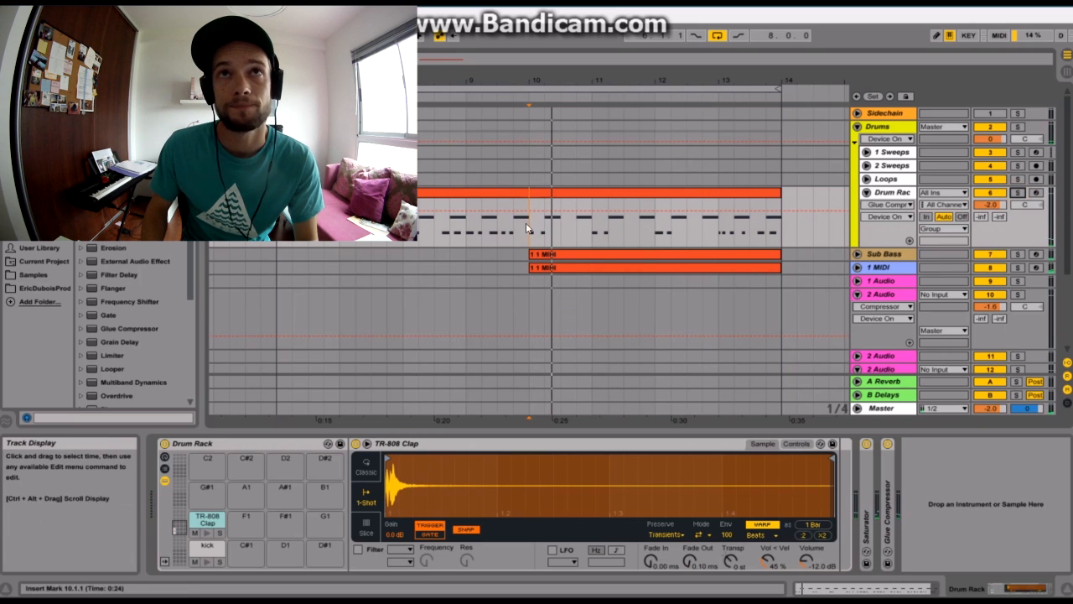
pyautogui.press('space')
pyautogui.press('space')
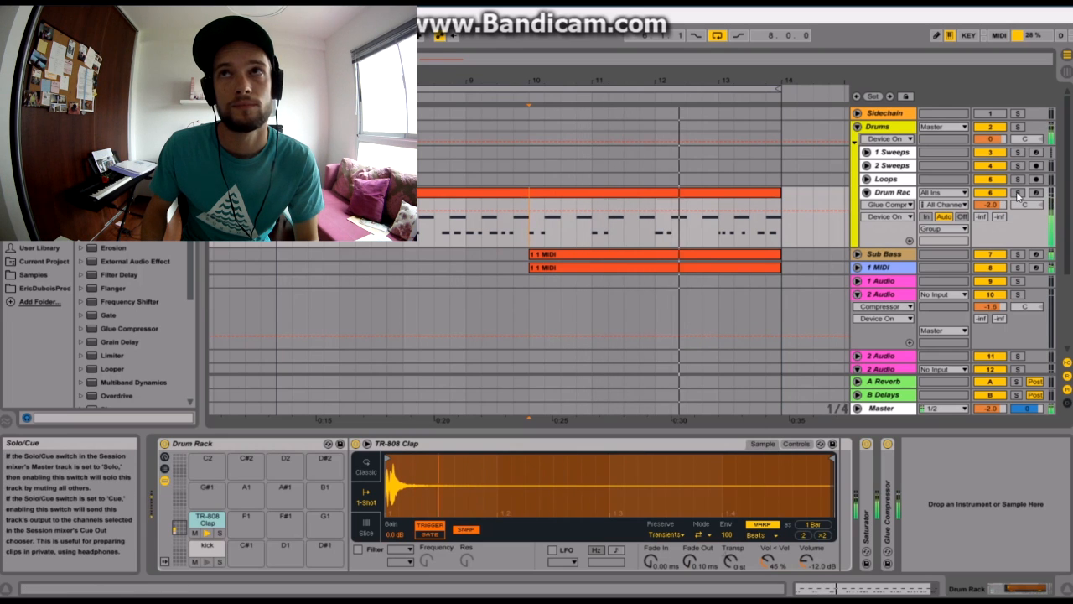
pyautogui.press('space')
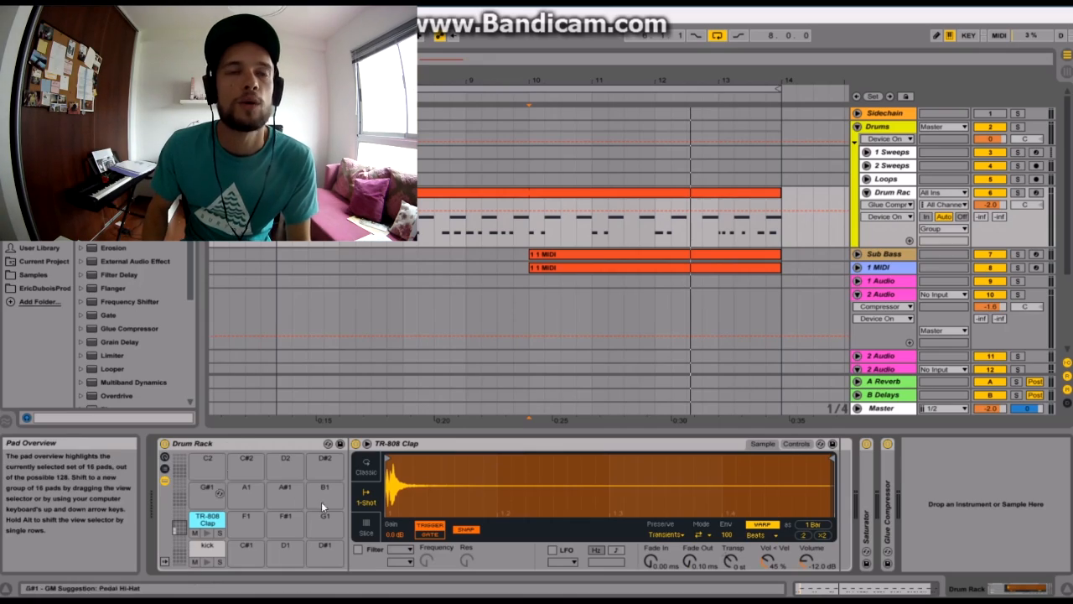
# Step: Group the TR-808 Clap Simpler on the E1 pad into an Instrument Rack and show the rack's chain list
pyautogui.click(265, 444)
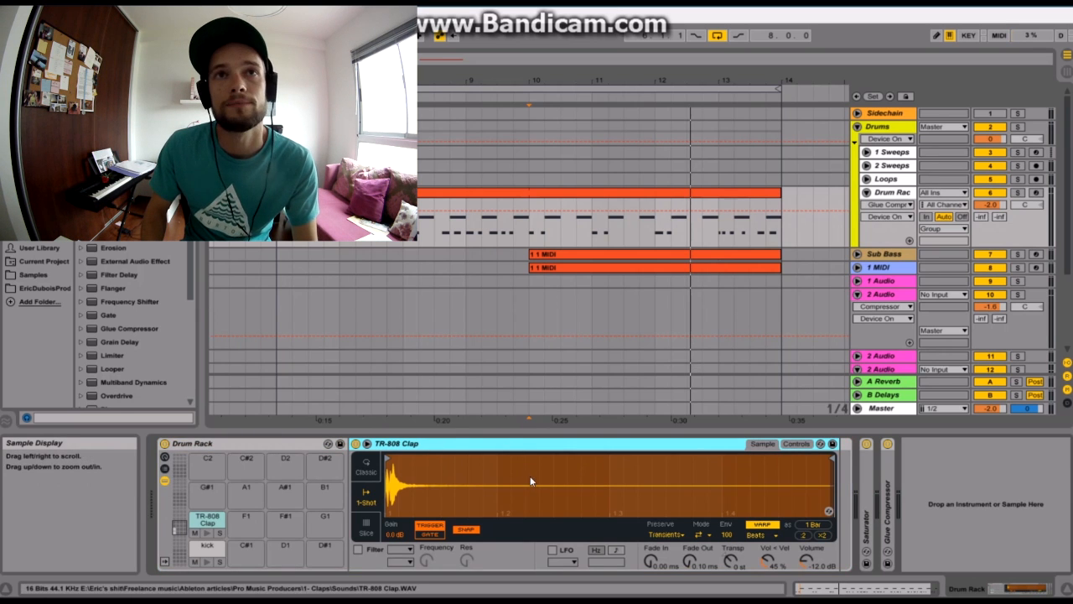
pyautogui.hotkey('ctrl', 'g')
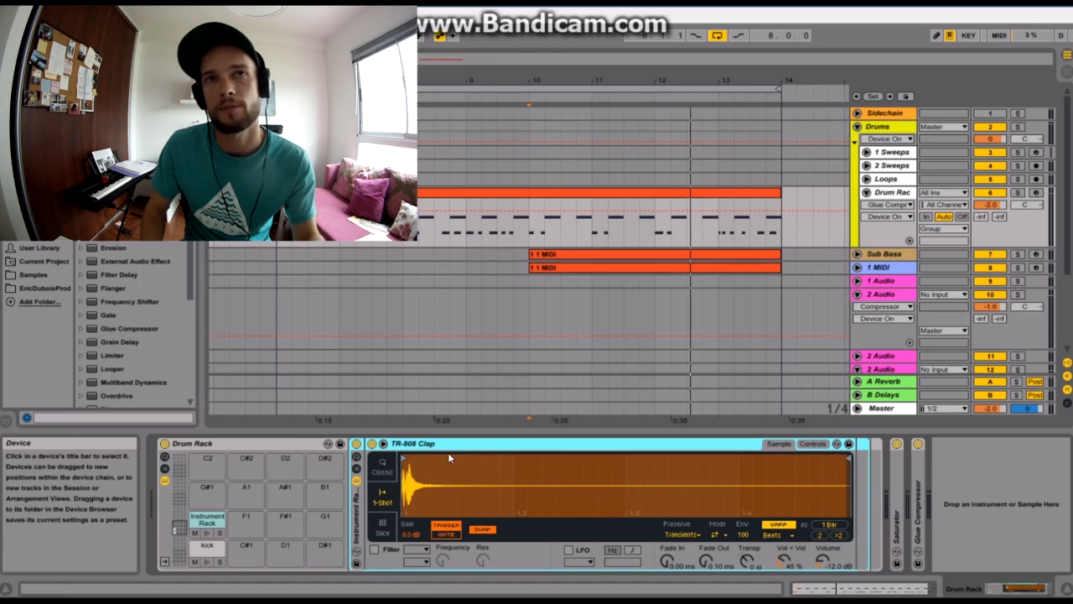
pyautogui.rightClick(453, 444)
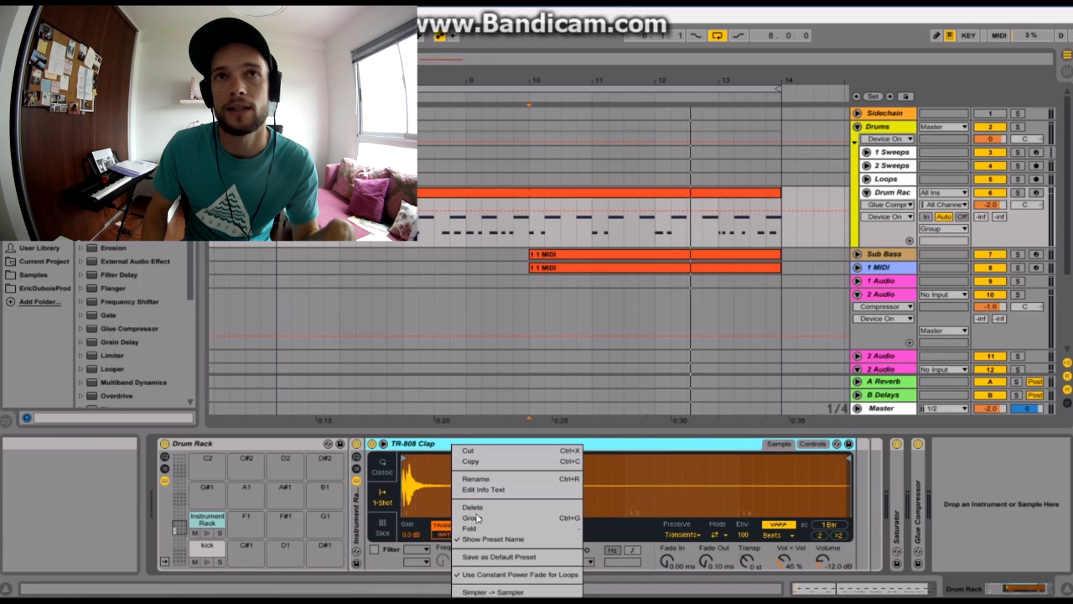
pyautogui.click(350, 469)
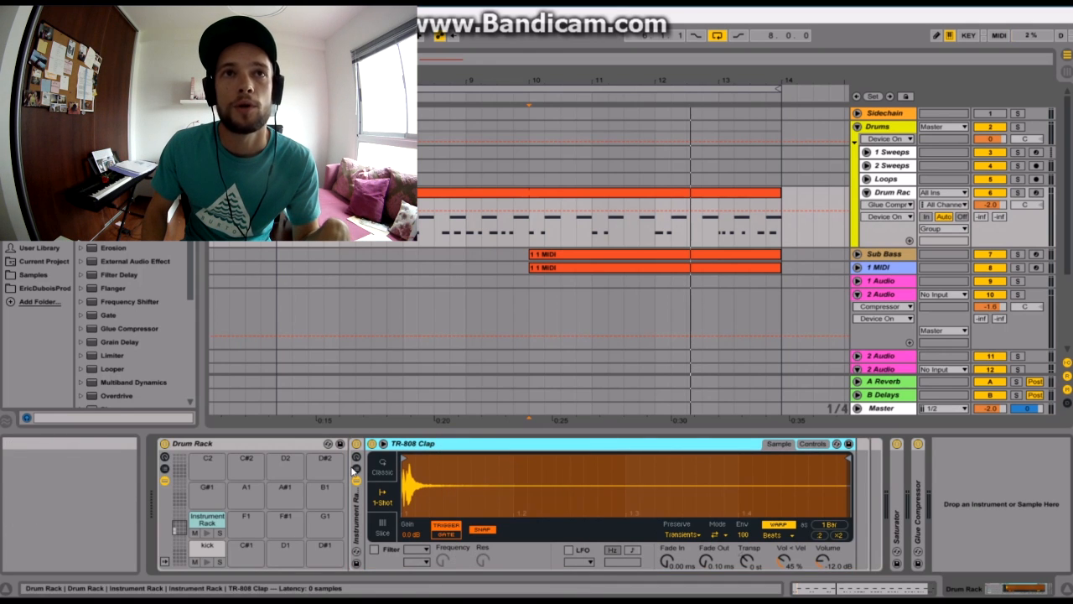
pyautogui.click(355, 468)
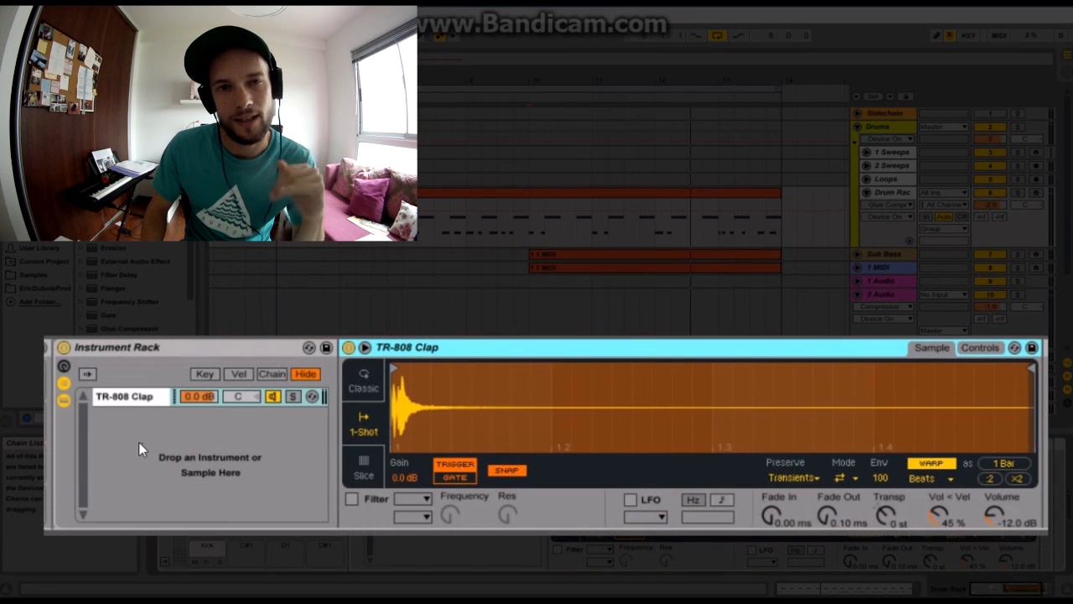
# Step: Duplicate the TR-808 Clap chain inside the Instrument Rack
pyautogui.click(134, 398)
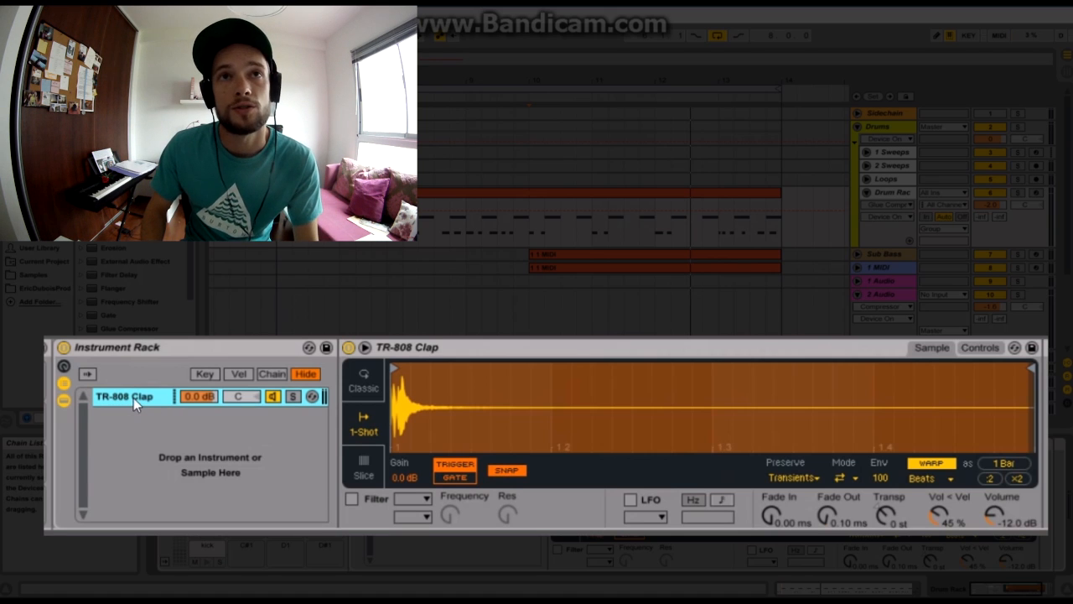
pyautogui.hotkey('ctrl', 'd')
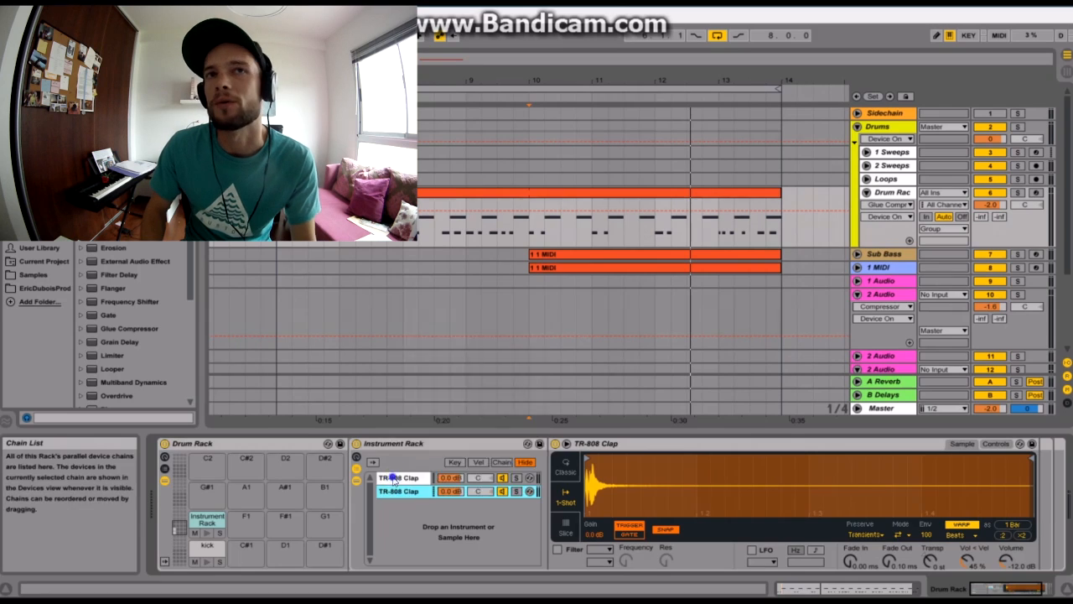
# Step: Pan the first TR-808 Clap chain to 30R and the second to 32L, and play the drum clip from bar 6
pyautogui.rightClick(393, 477)
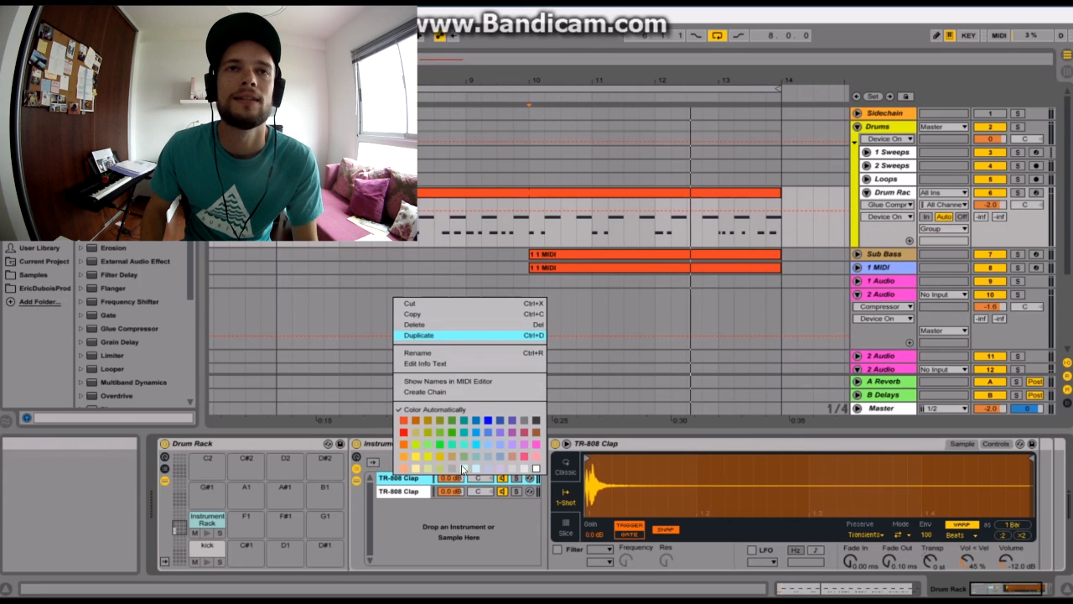
pyautogui.click(430, 516)
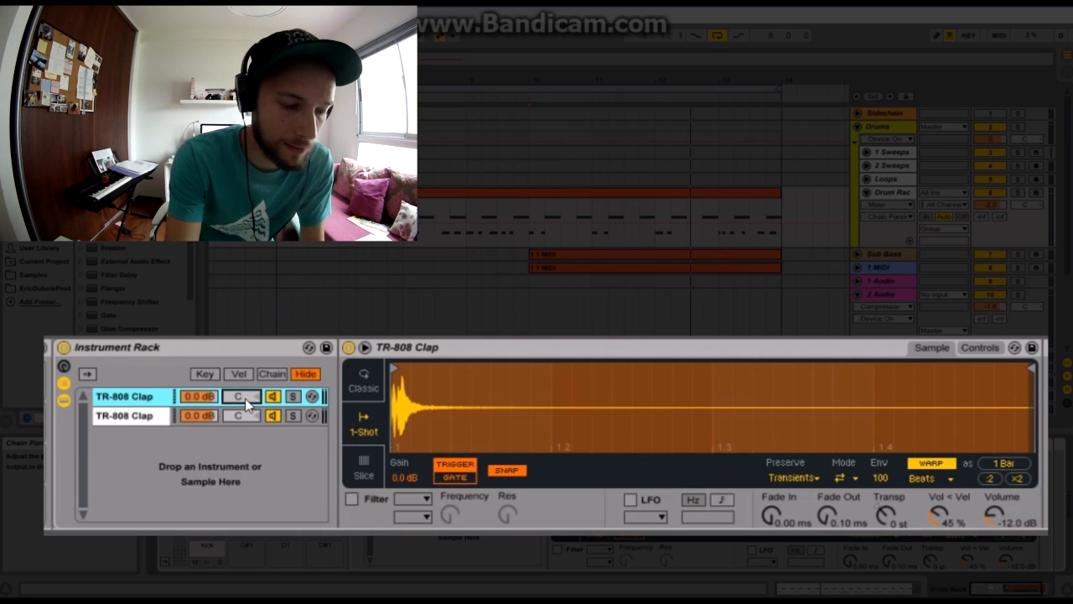
pyautogui.write('30R')
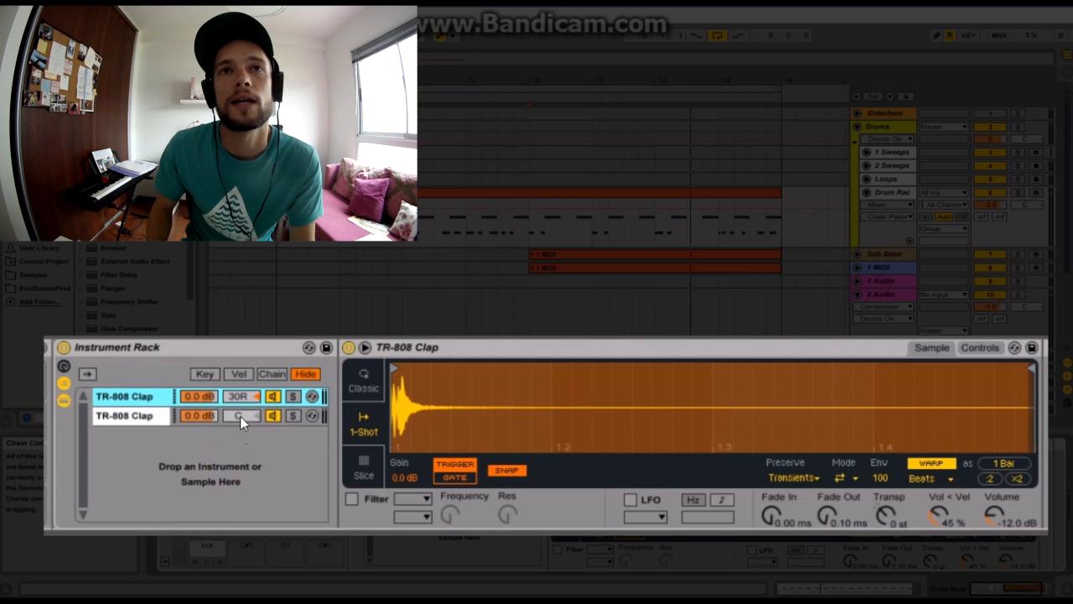
pyautogui.moveTo(240, 417); pyautogui.dragTo(239, 427)
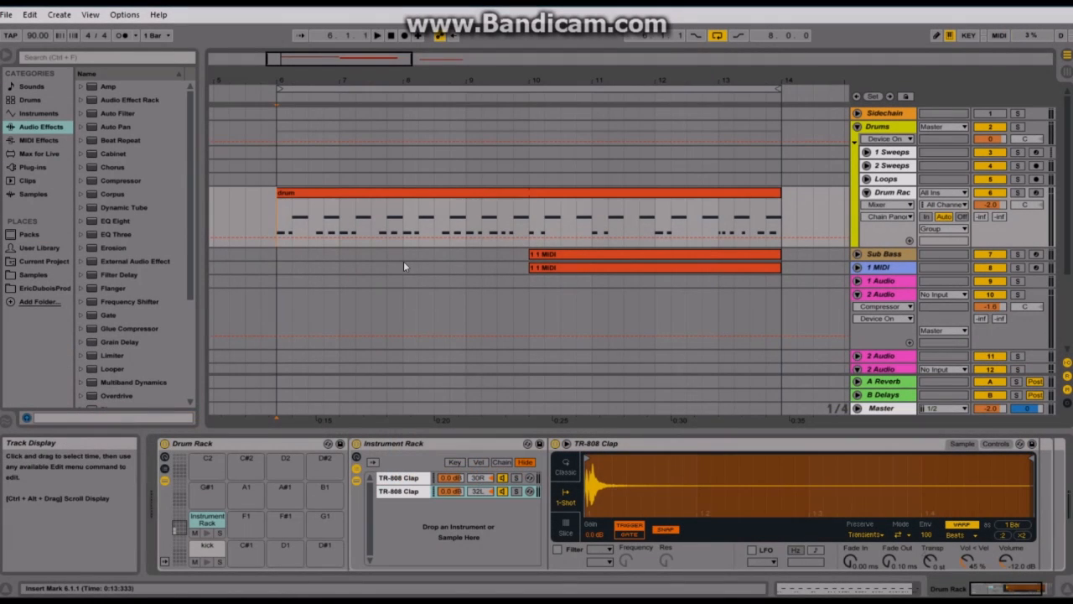
pyautogui.press('space')
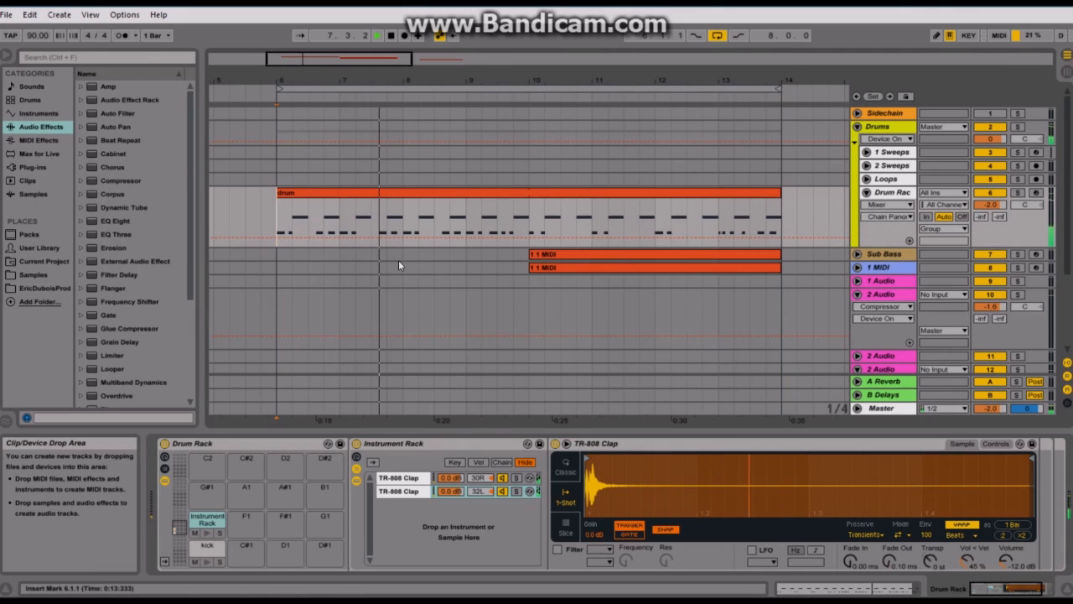
pyautogui.click(534, 218)
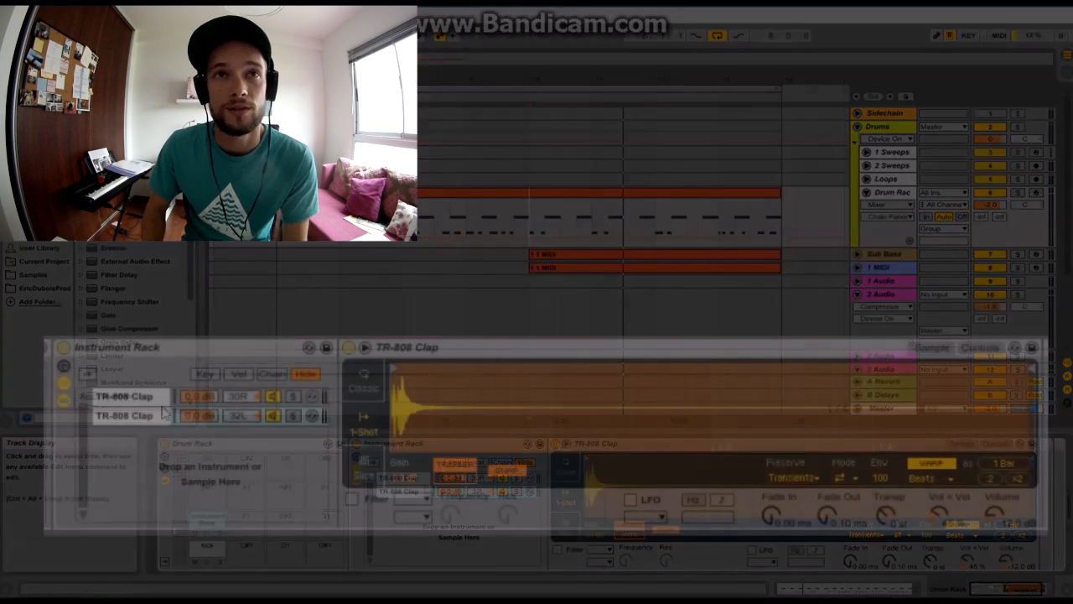
# Step: Transpose the second TR-808 Clap chain's sample by -2 st and play the drum clip from bar 6
pyautogui.click(412, 492)
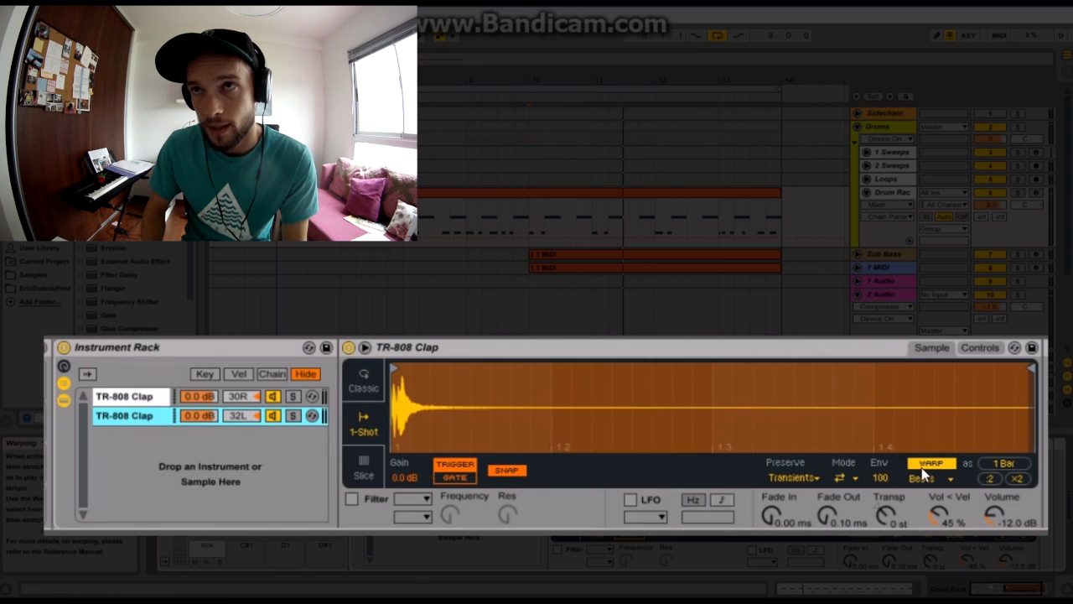
pyautogui.click(886, 514)
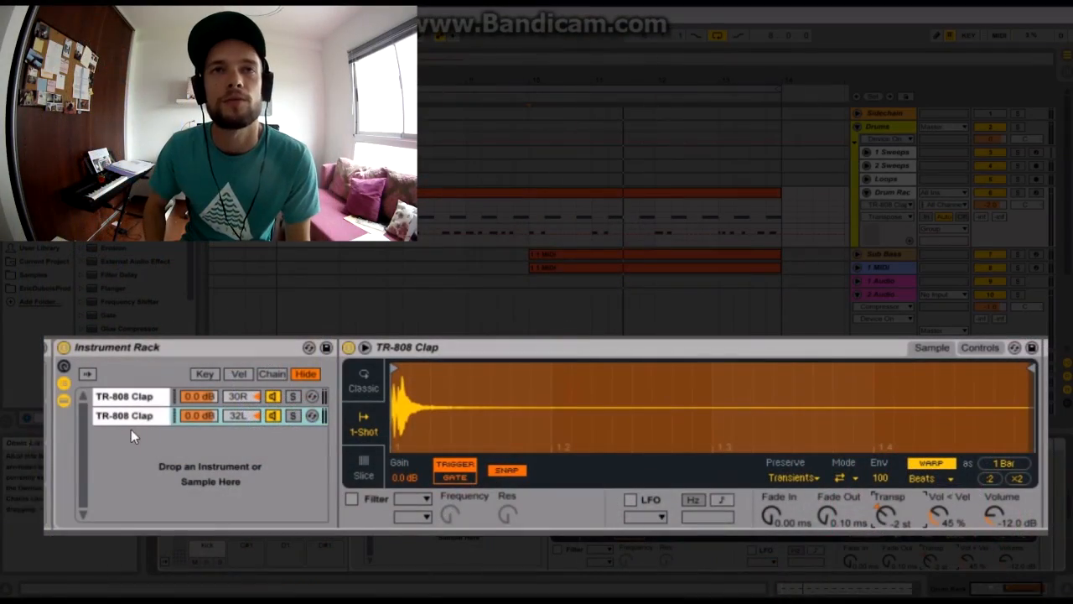
pyautogui.click(460, 216)
pyautogui.press('space')
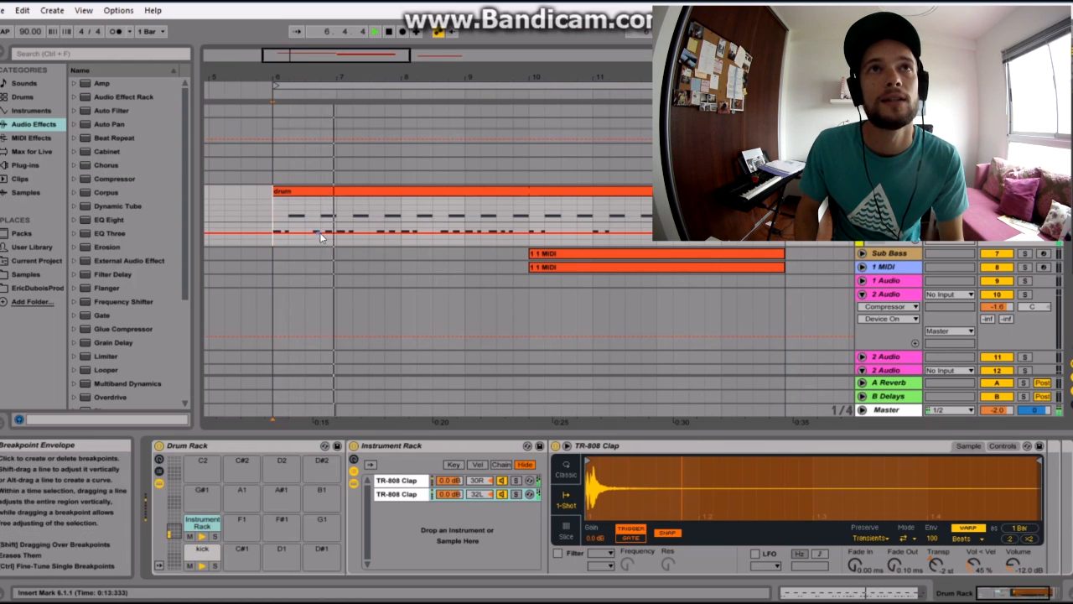
# Step: Deactivate the second clap chain, centre the first chain's pan, and play the drums from bar 6 for comparison
pyautogui.click(502, 494)
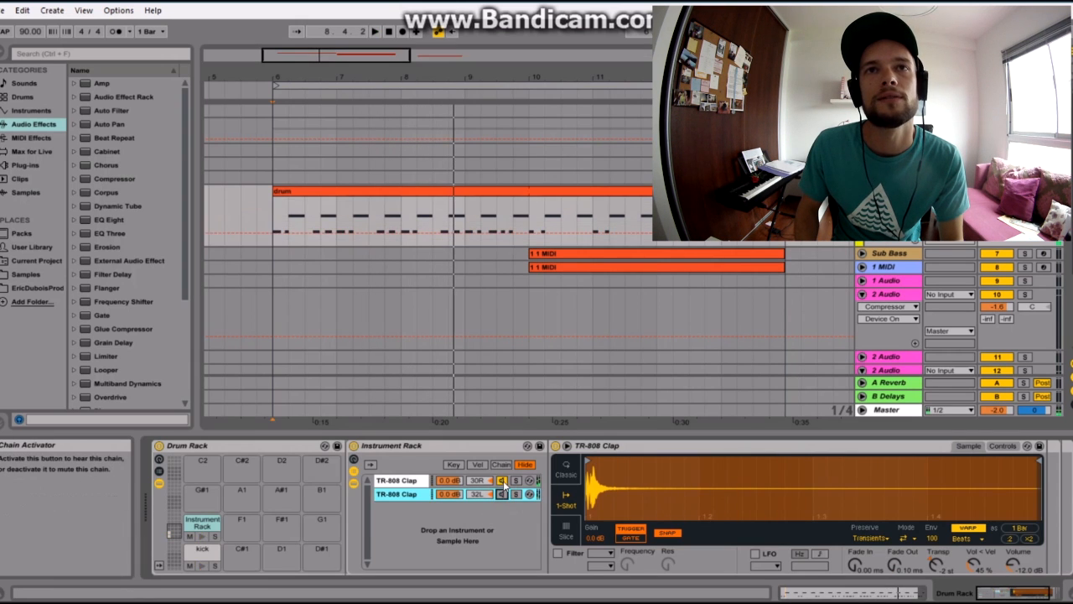
pyautogui.click(492, 481)
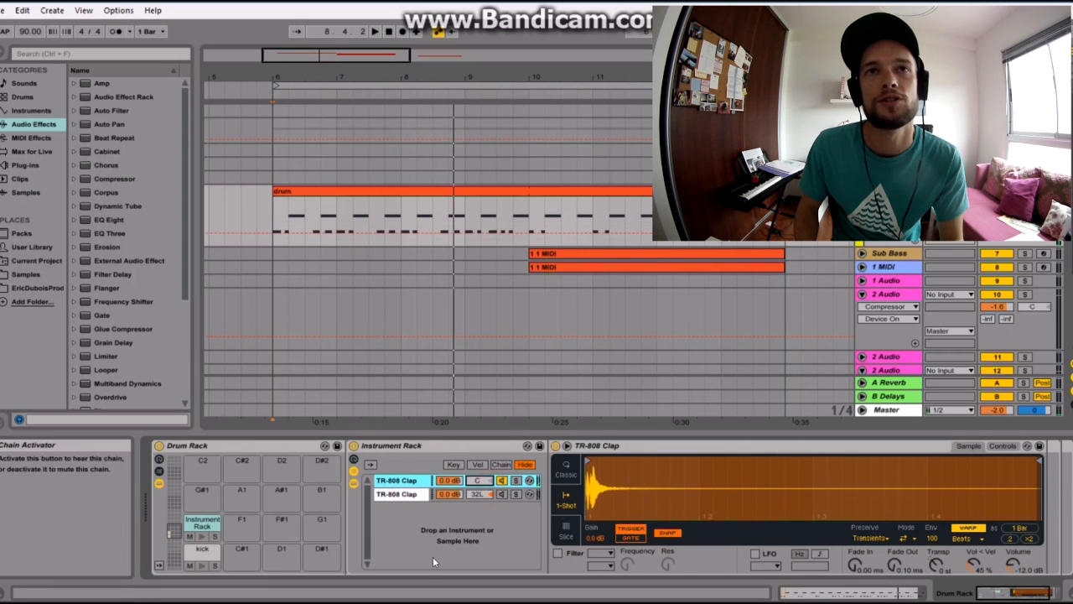
pyautogui.click(278, 225)
pyautogui.press('space')
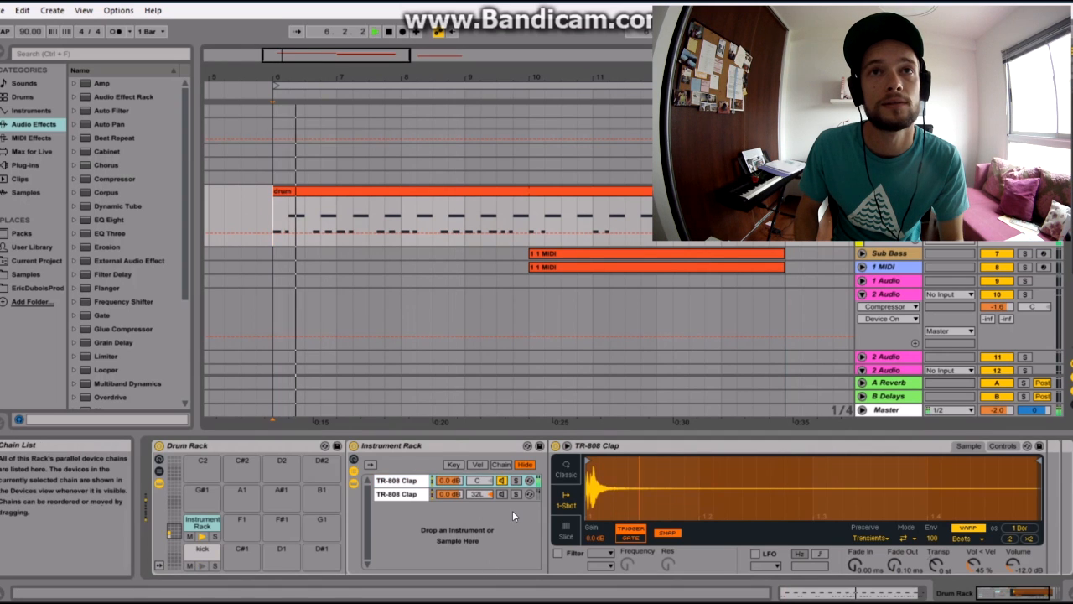
# Step: Reactivate the second clap chain during playback and set the first chain's pan to 30R
pyautogui.click(502, 495)
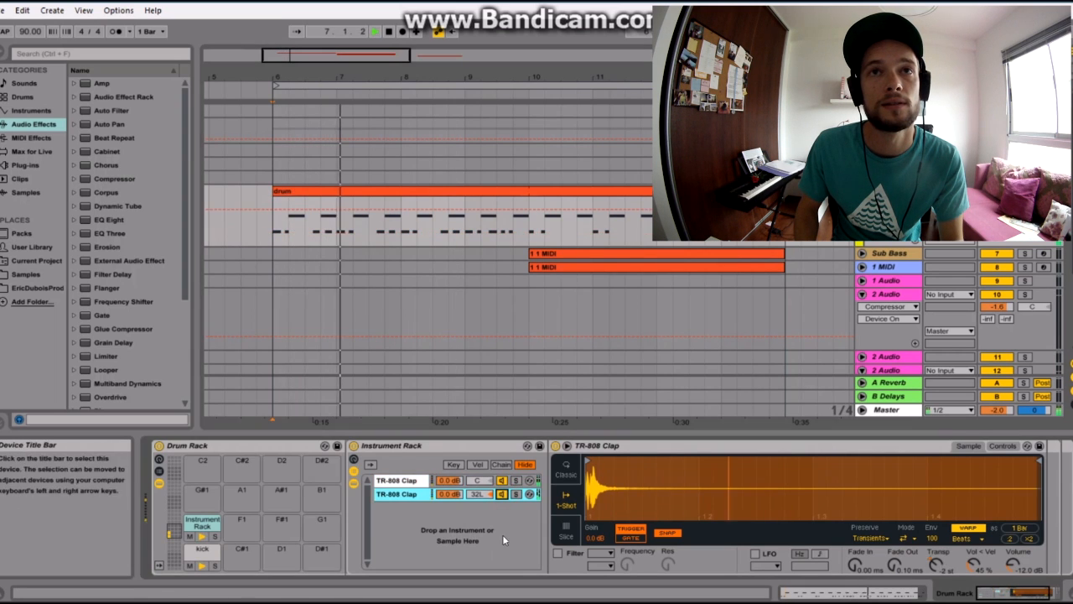
pyautogui.click(478, 485)
pyautogui.write('3')
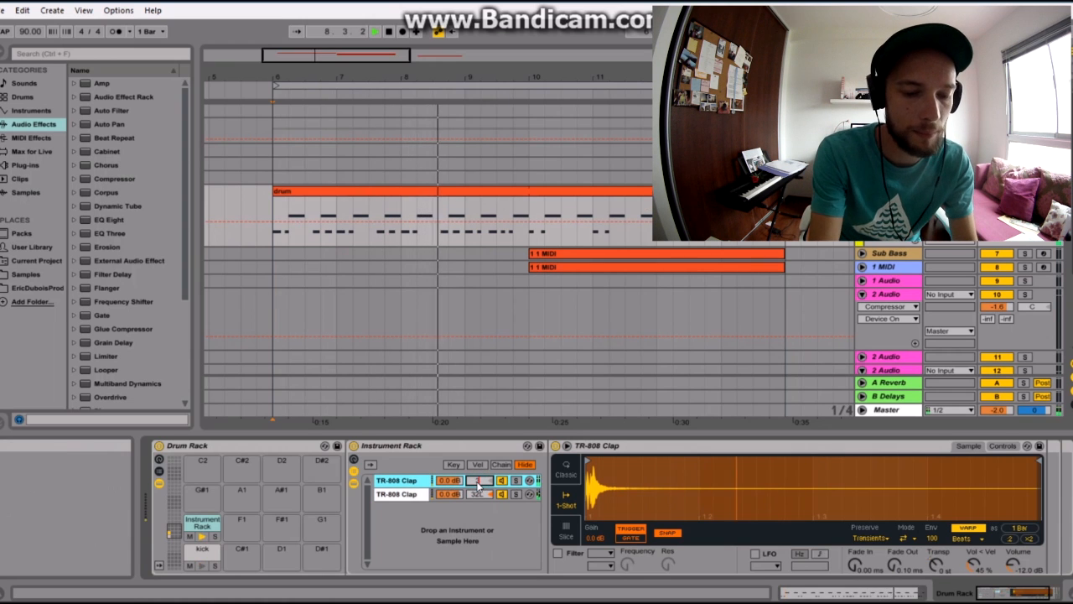
pyautogui.write('0')
pyautogui.press('Return')
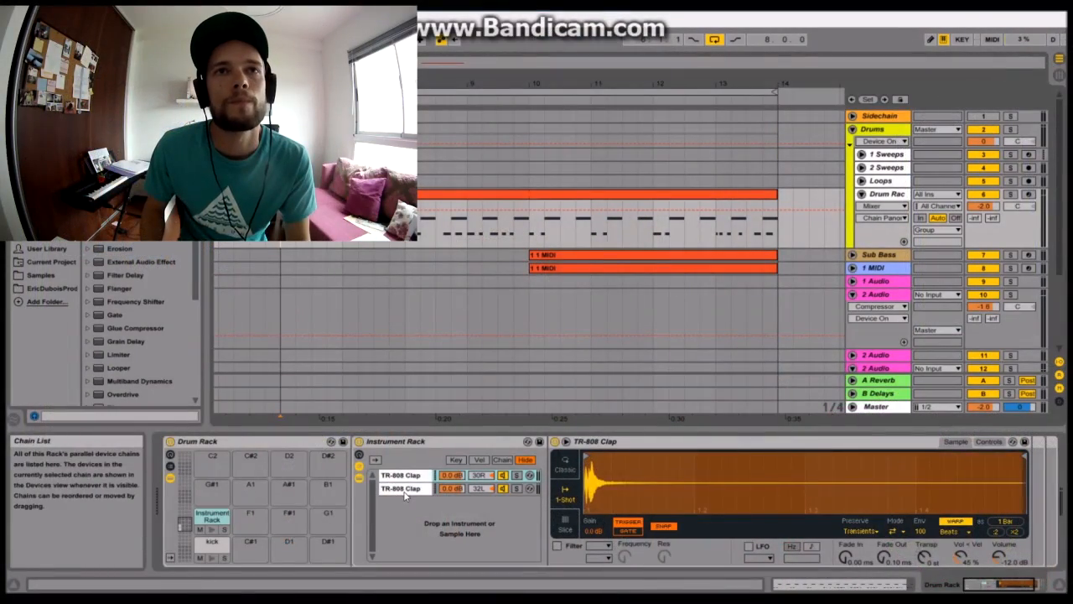
# Step: Delete the second TR-808 Clap chain from the Instrument Rack and reset the remaining chain's pan to centre
pyautogui.click(404, 492)
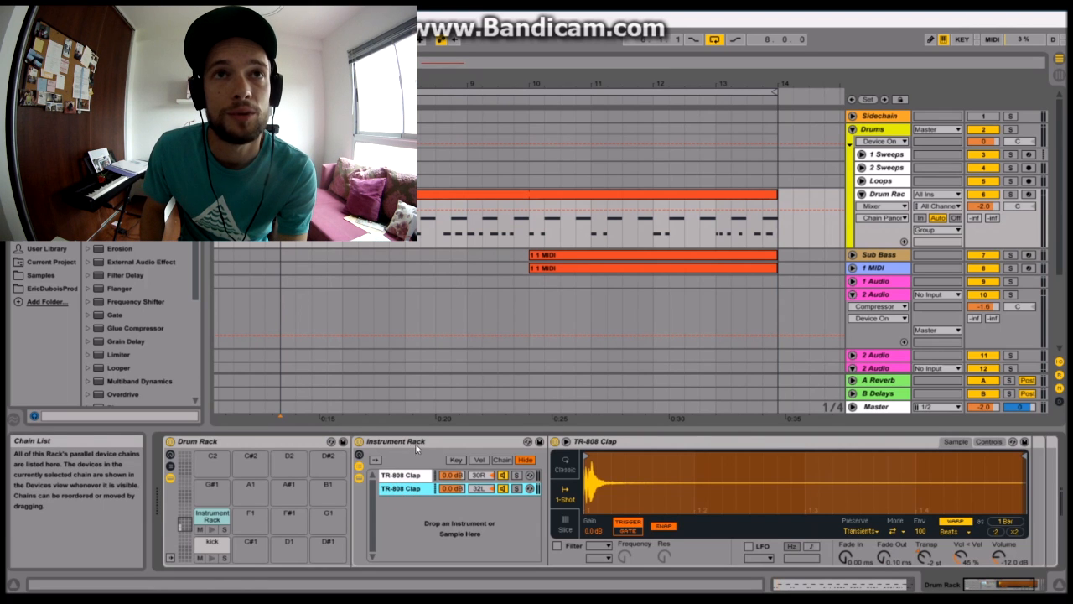
pyautogui.press('Delete')
pyautogui.click(492, 475)
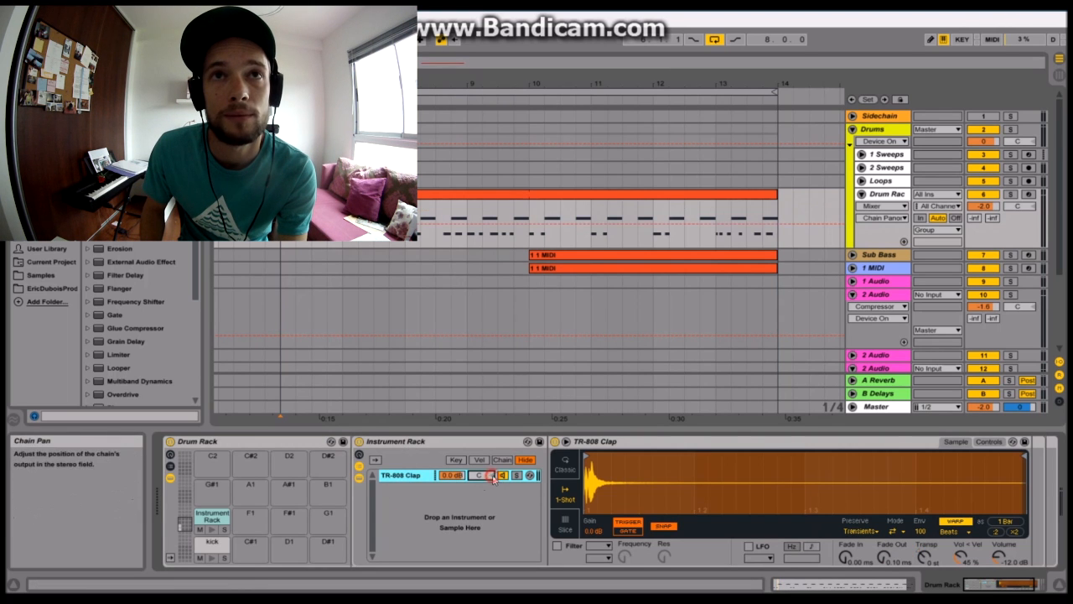
# Step: Ungroup the Instrument Rack so that the TR-808 Clap Simpler sits directly on the E1 pad
pyautogui.rightClick(592, 442)
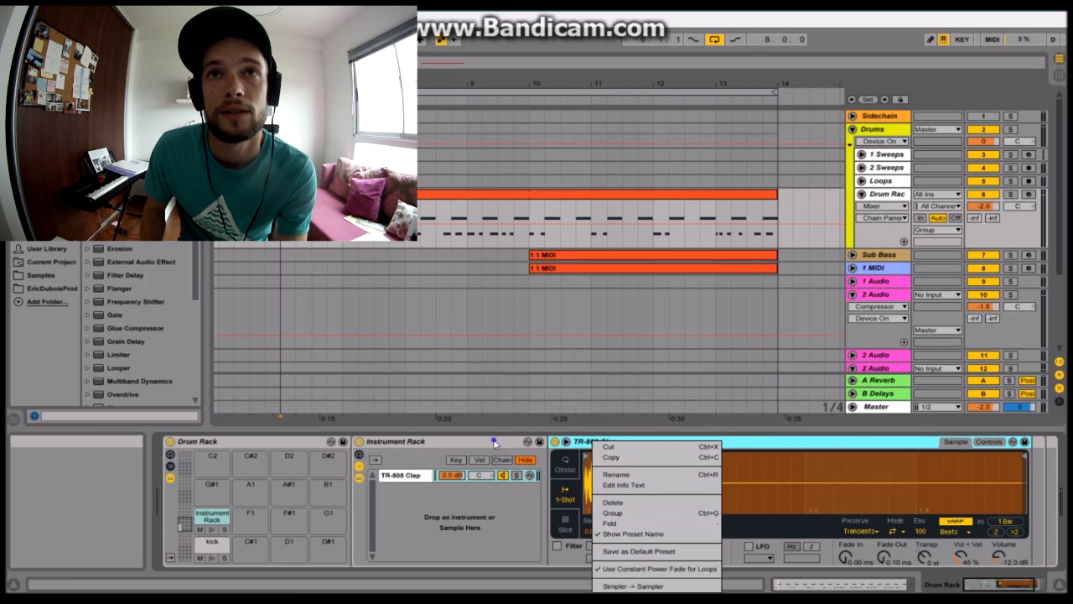
pyautogui.rightClick(495, 445)
pyautogui.click(532, 528)
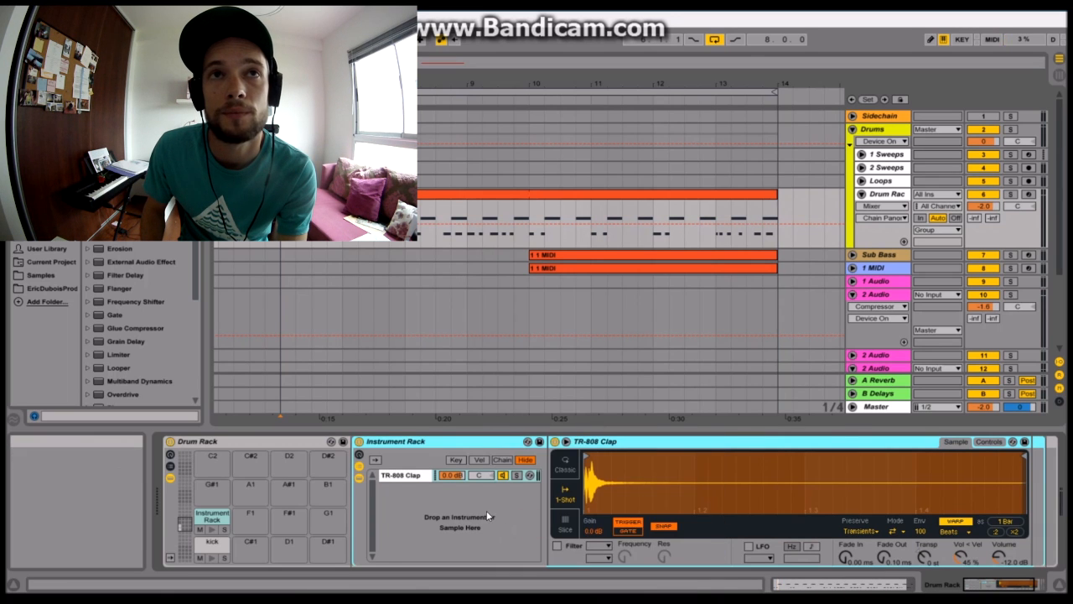
pyautogui.hotkey('ctrl', 'shift', 'g')
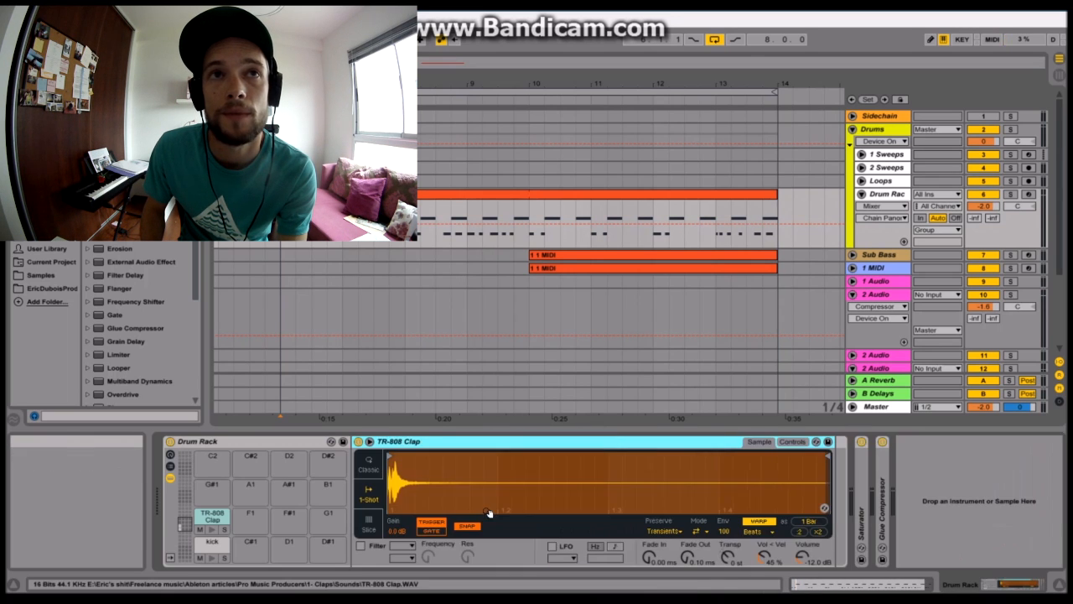
# Step: Copy the TR-808 Clap from the E1 pad to the F1 pad and transpose the copy by -2 st
pyautogui.click(217, 516)
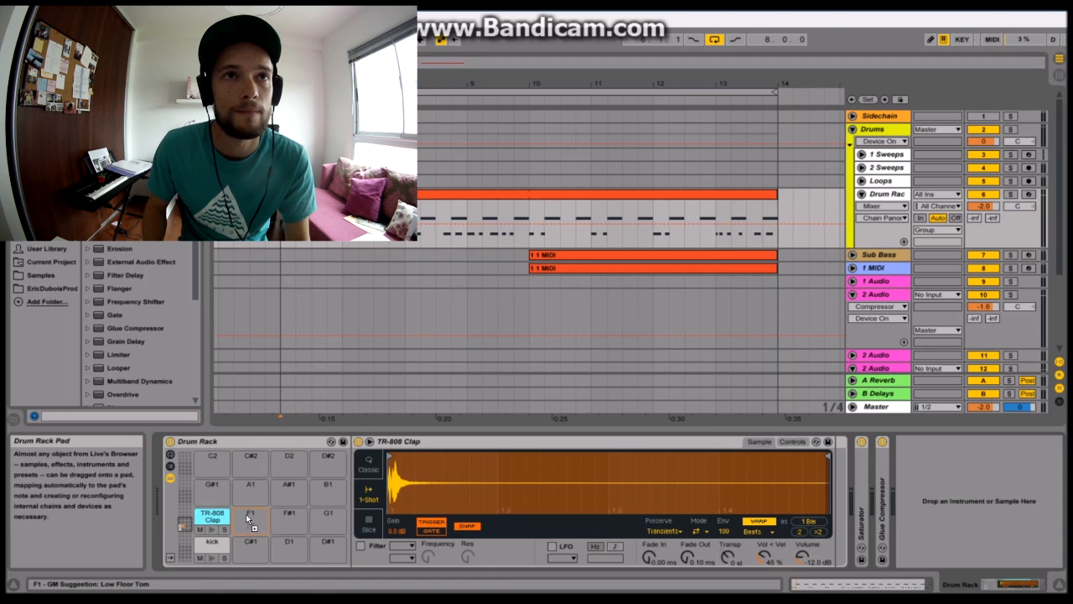
pyautogui.hotkey('ctrl', 'v')
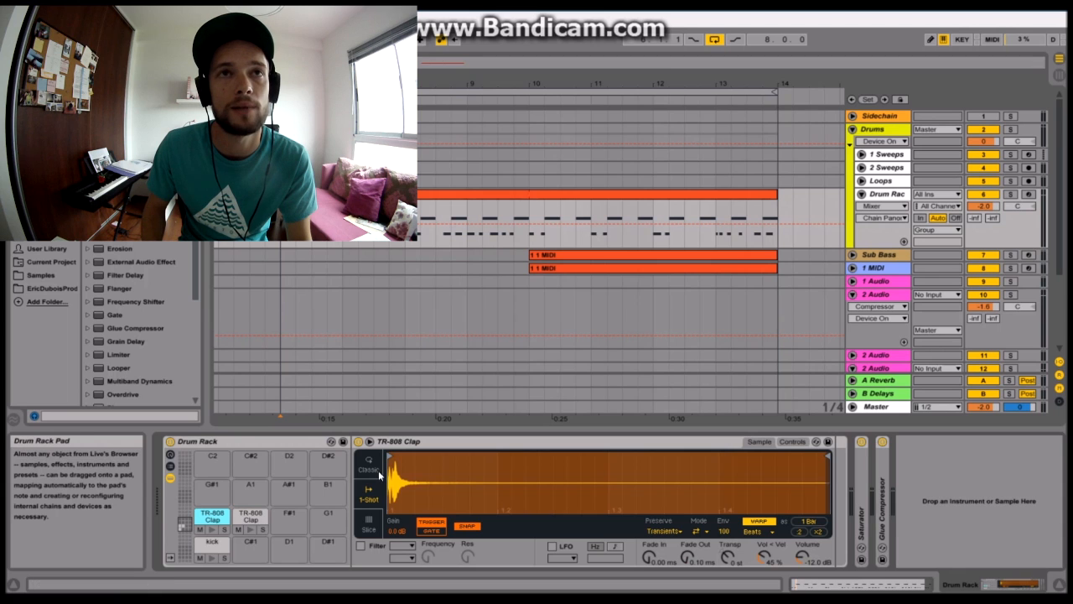
pyautogui.click(248, 515)
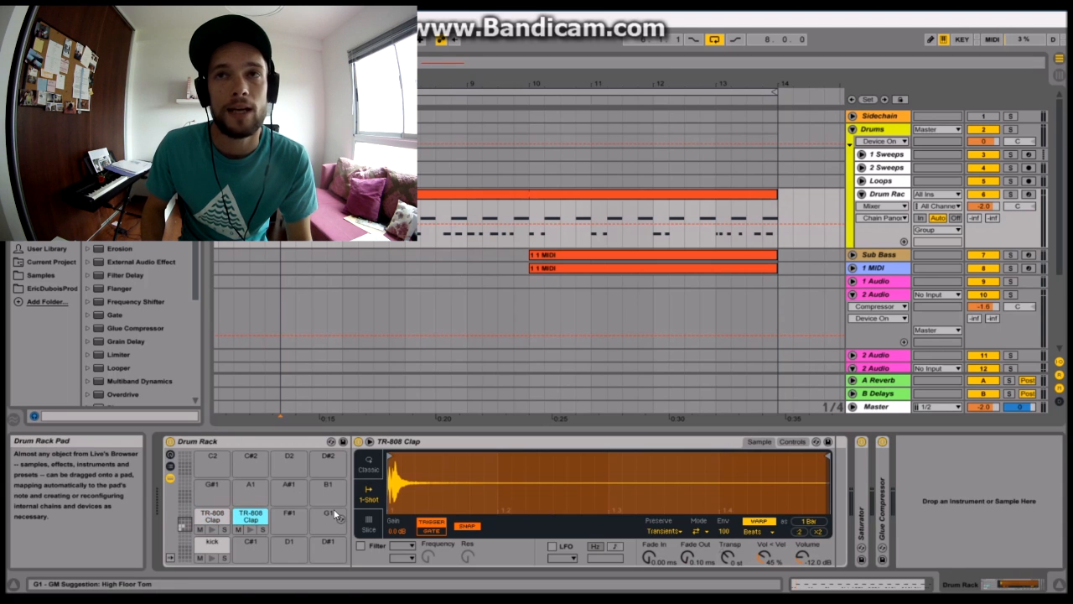
pyautogui.click(729, 558)
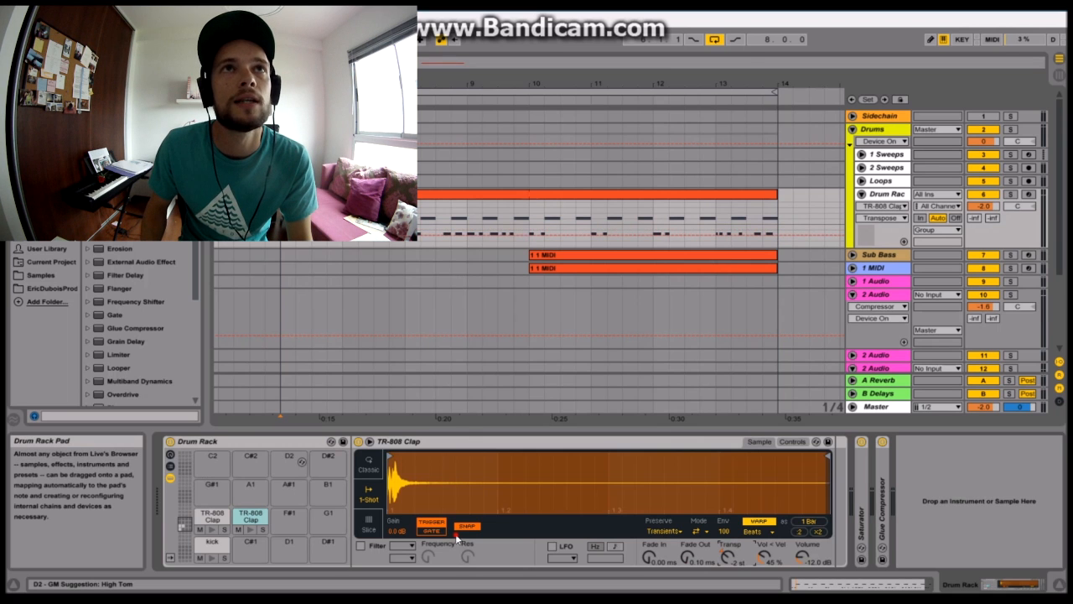
# Step: Show the drum clip's notes and copy all E1 clap notes up to the F1 row
pyautogui.hotkey('shift', 'Tab')
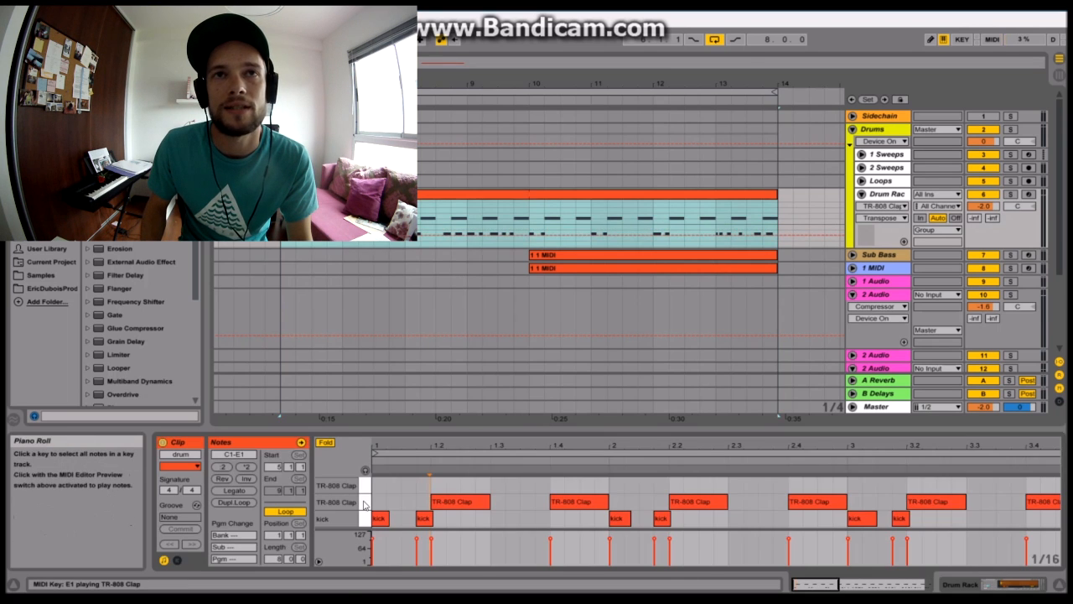
pyautogui.click(364, 503)
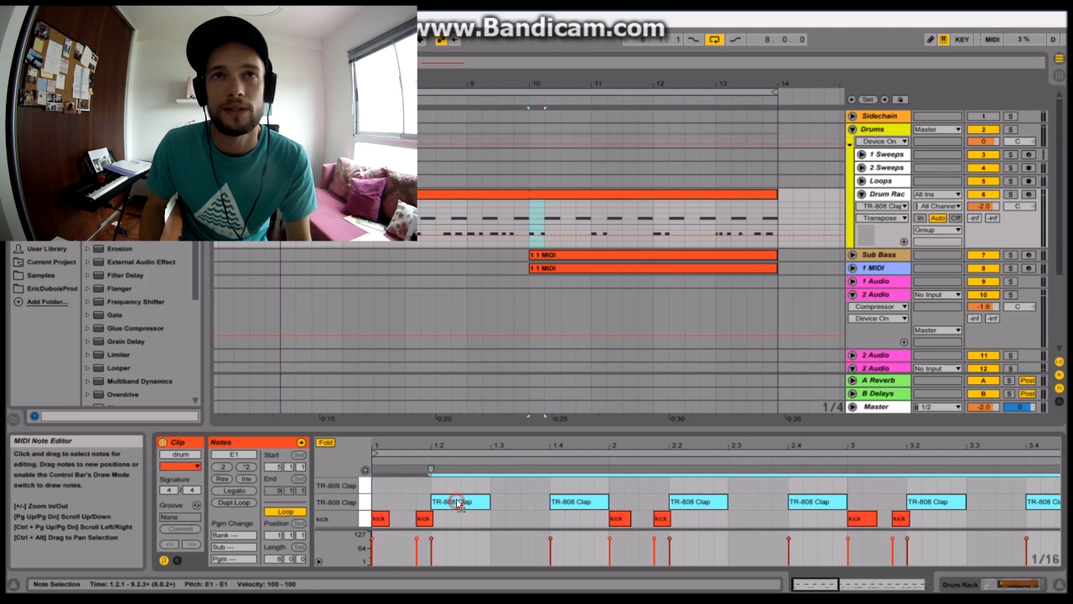
pyautogui.moveTo(458, 507); pyautogui.dragTo(460, 491)
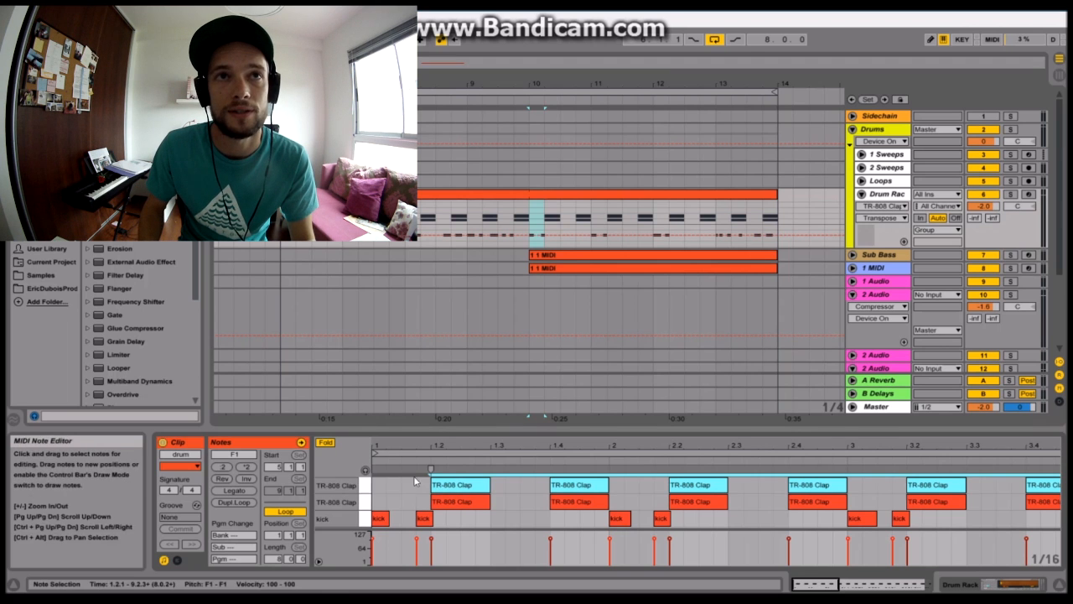
# Step: Shift all F1 clap notes slightly earlier than the E1 clap notes and play the drums from bar 6
pyautogui.moveTo(444, 440); pyautogui.dragTo(444, 446)
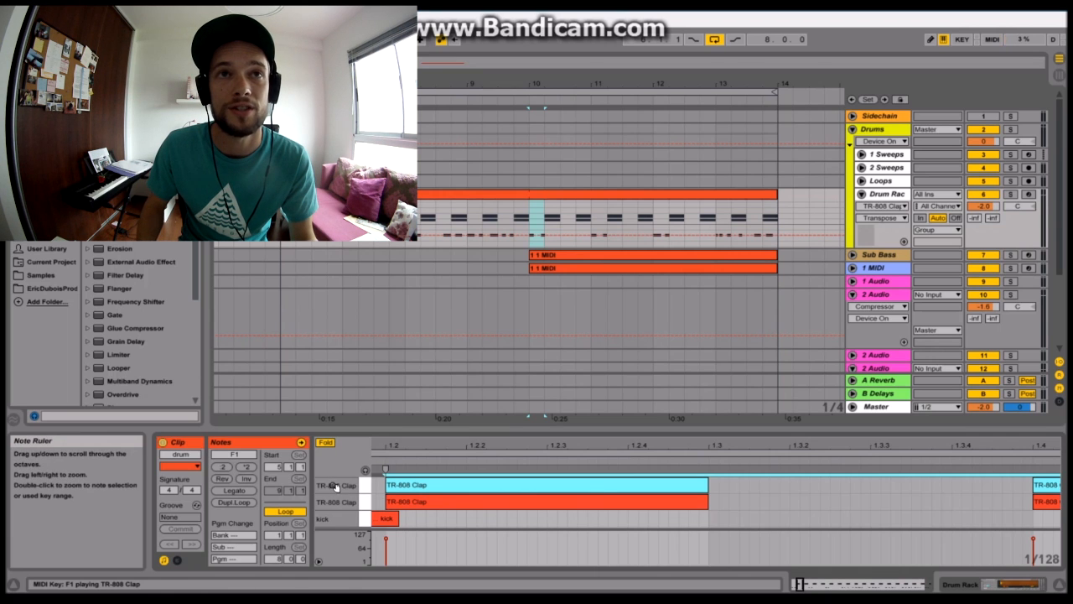
pyautogui.click(350, 502)
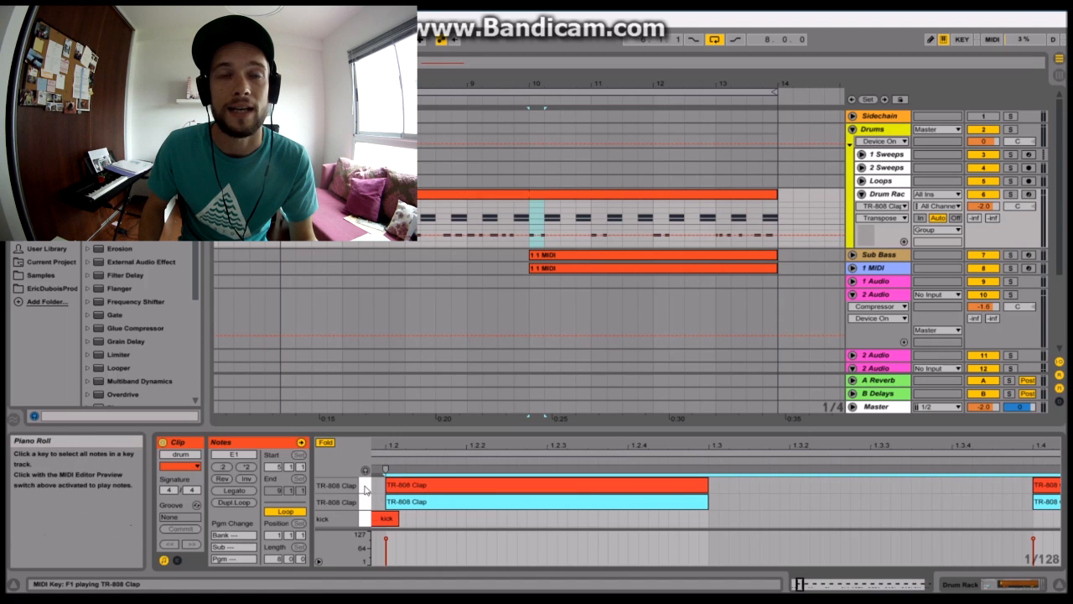
pyautogui.click(369, 485)
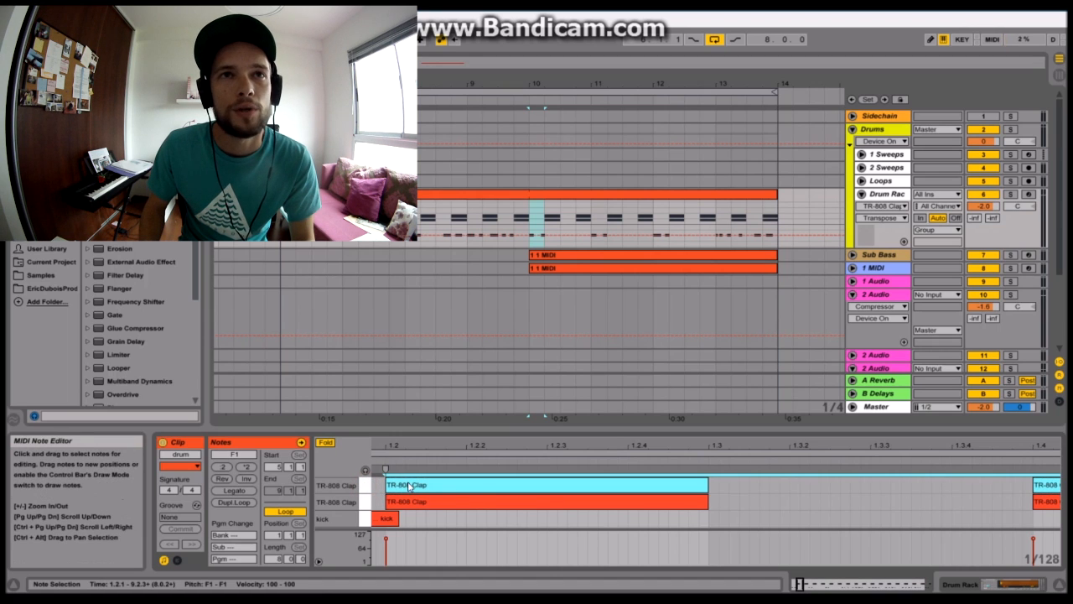
pyautogui.moveTo(408, 486); pyautogui.dragTo(405, 486)
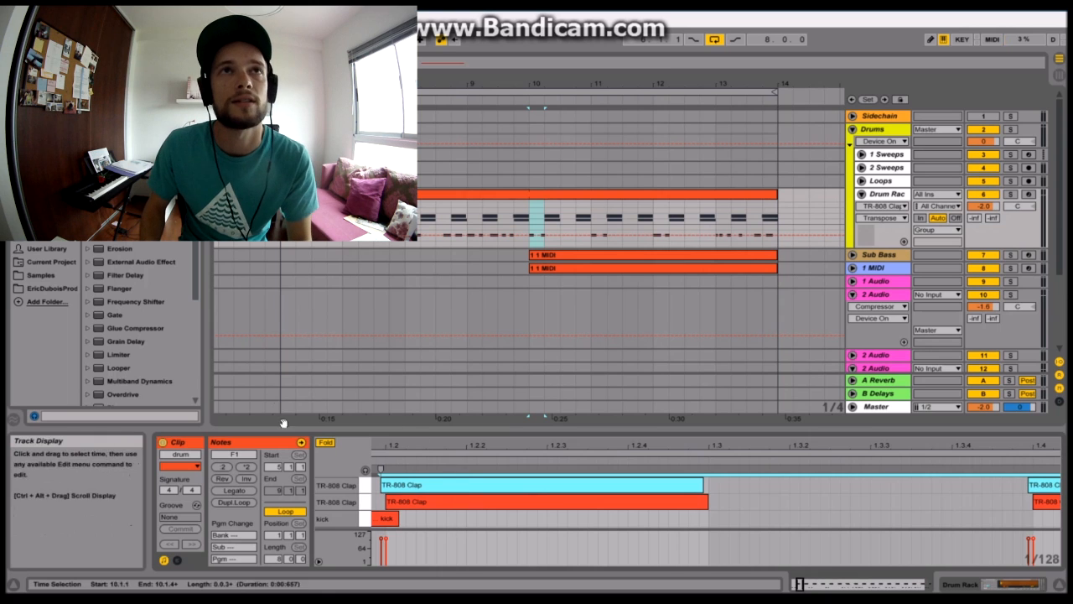
pyautogui.press('space')
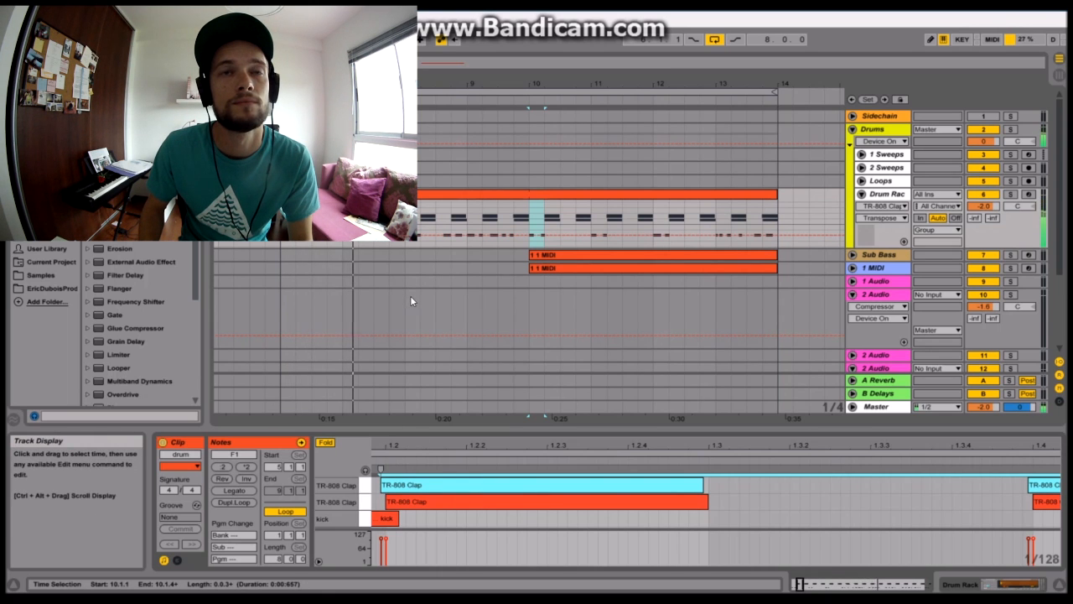
pyautogui.press('space')
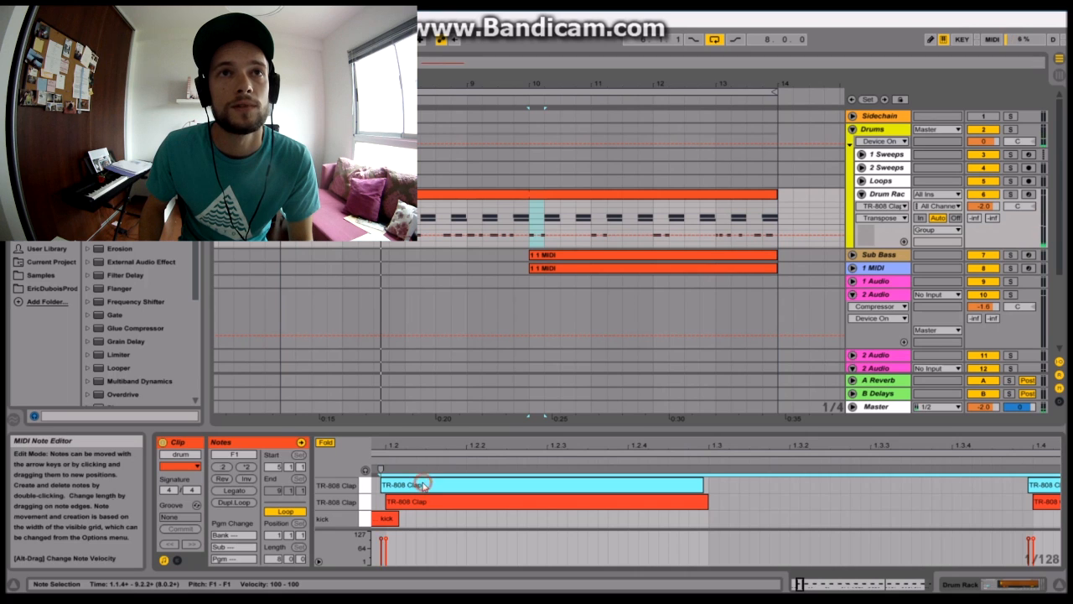
# Step: Move the F1 clap notes further ahead of the E1 notes in small amounts, playing the drums to check the spacing
pyautogui.moveTo(424, 485); pyautogui.dragTo(420, 486)
pyautogui.press('space')
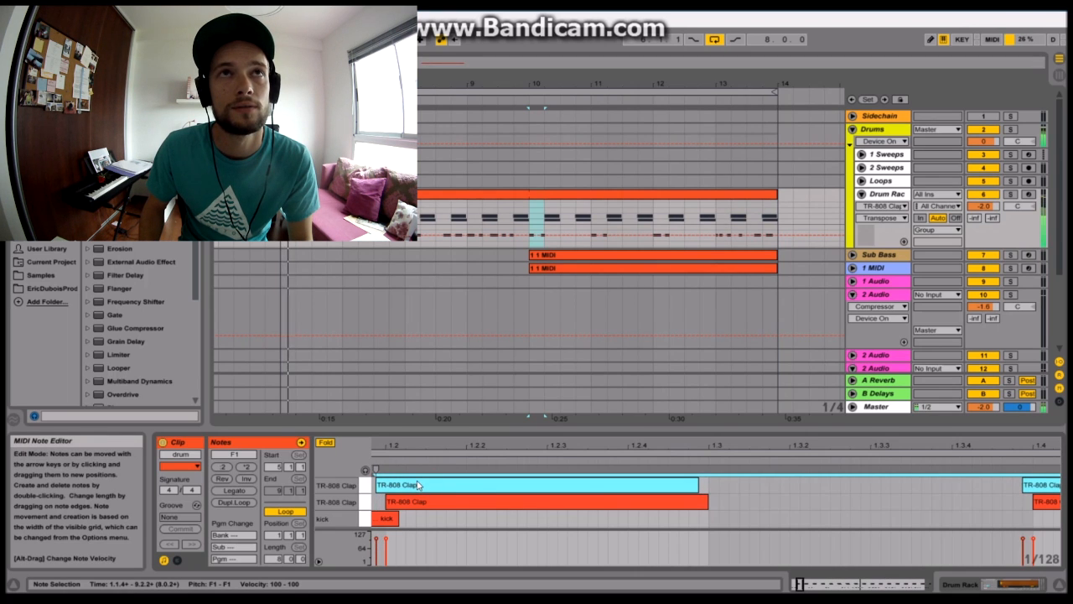
pyautogui.press('space')
pyautogui.moveTo(434, 486); pyautogui.dragTo(418, 487)
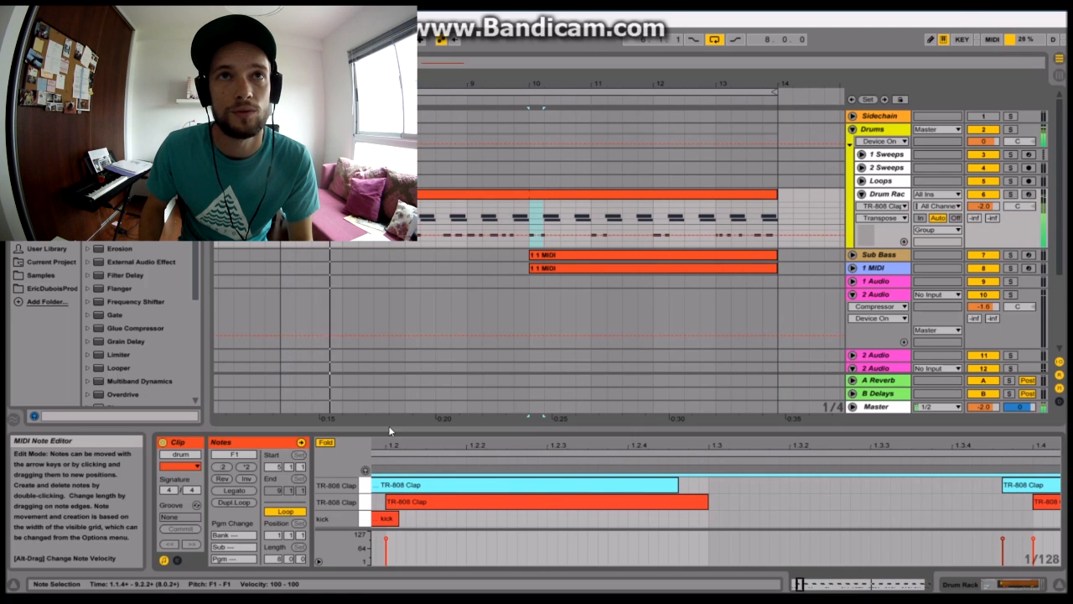
# Step: Move all F1 clap notes closer to the E1 clap notes, leaving only a small lead ahead of each one
pyautogui.moveTo(409, 447); pyautogui.dragTo(498, 448)
pyautogui.click(474, 487)
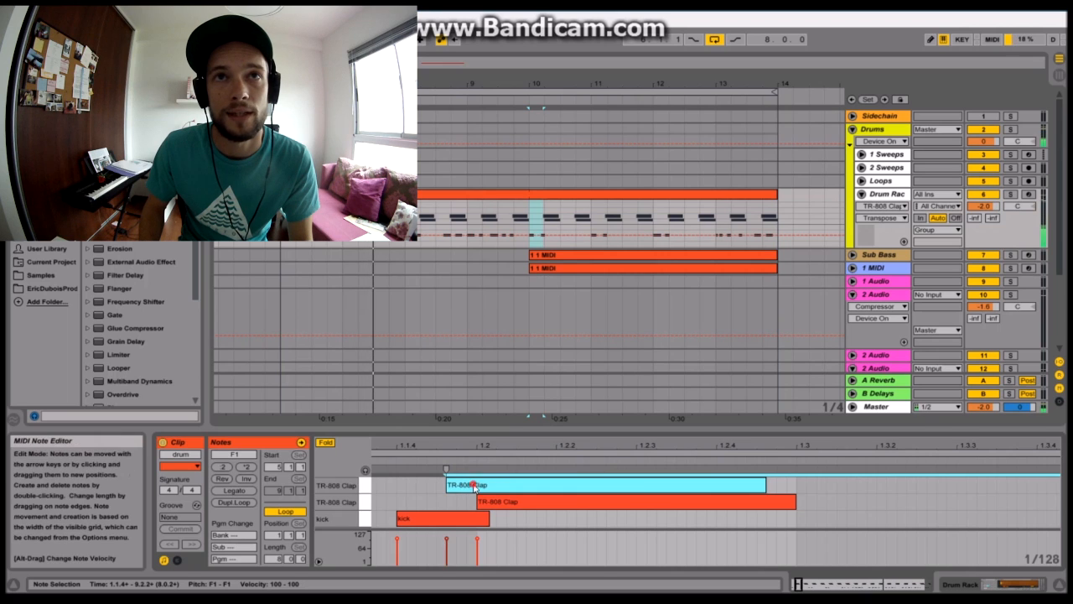
pyautogui.moveTo(474, 486)
pyautogui.mouseDown()
pyautogui.moveTo(505, 486)
pyautogui.moveTo(493, 487)
pyautogui.mouseUp()
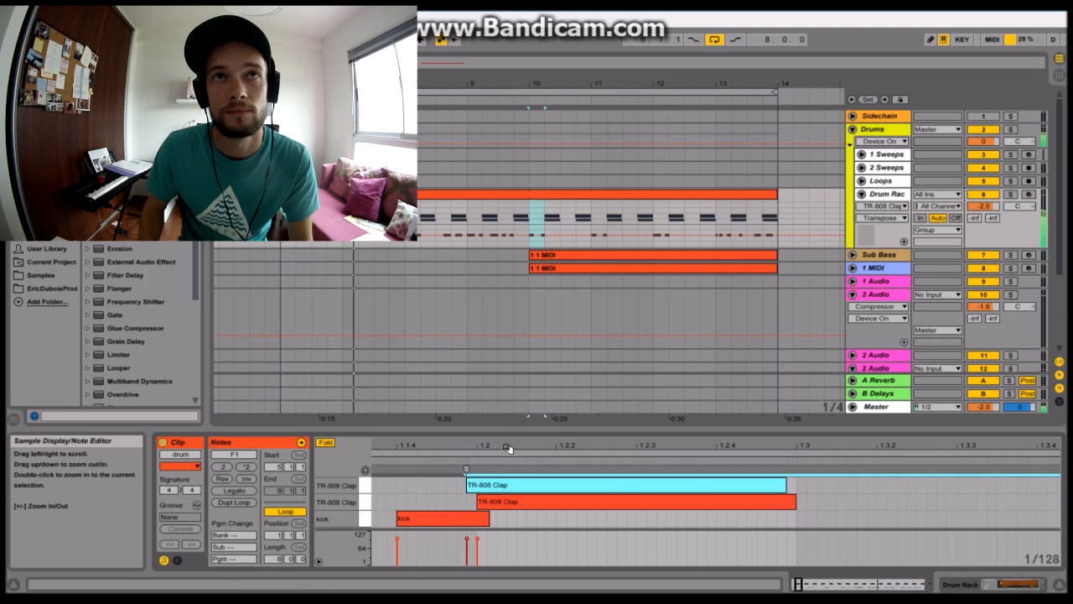
# Step: Show the Drum Rack's chains, pan the E1 clap to 30R and the F1 clap to 30L, and play the drums
pyautogui.click(882, 194)
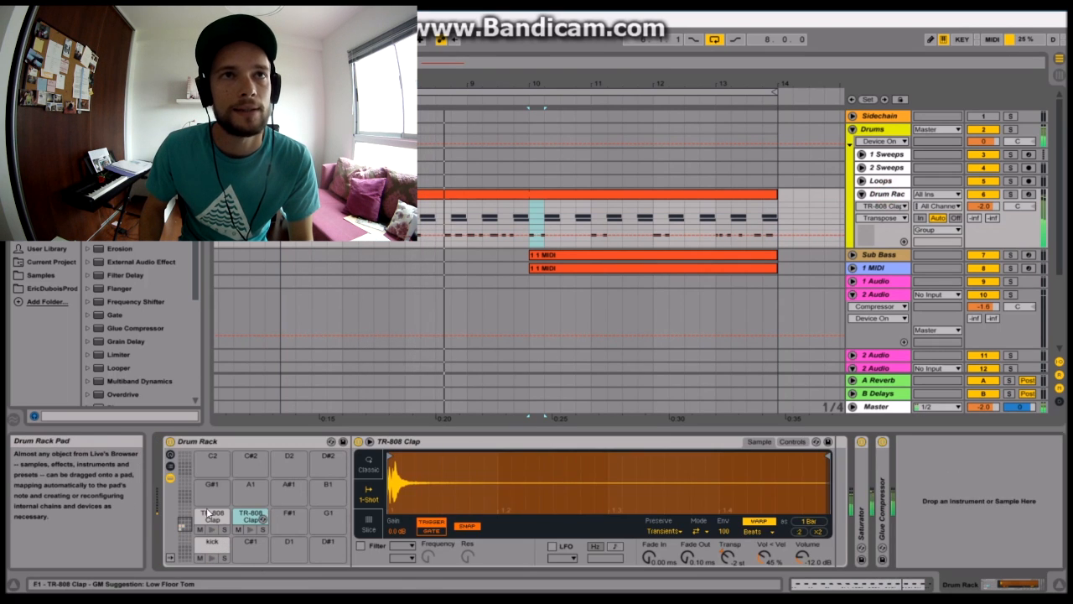
pyautogui.click(170, 467)
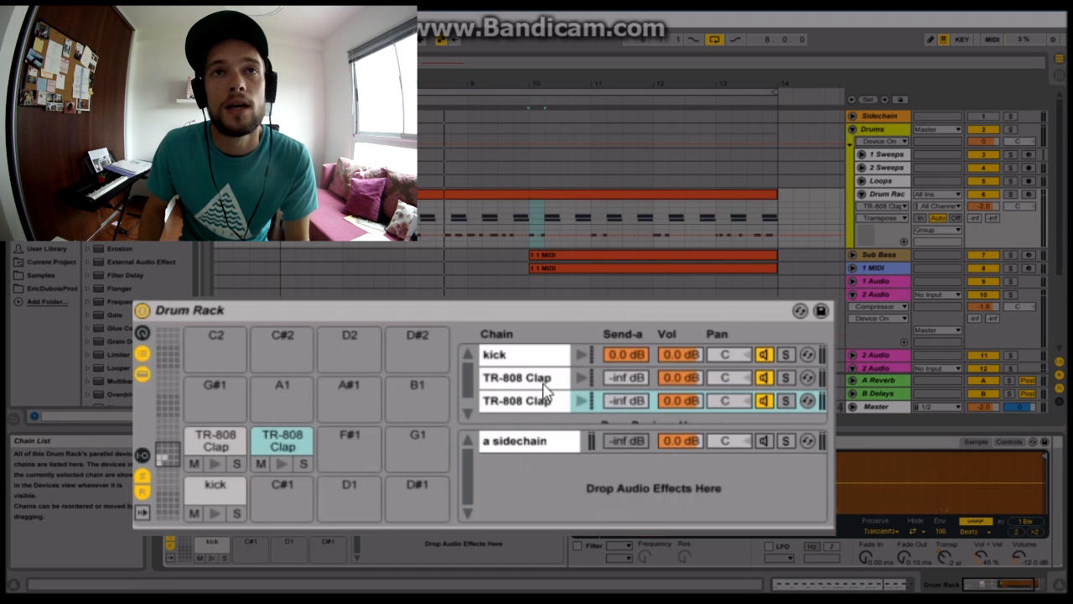
pyautogui.click(726, 382)
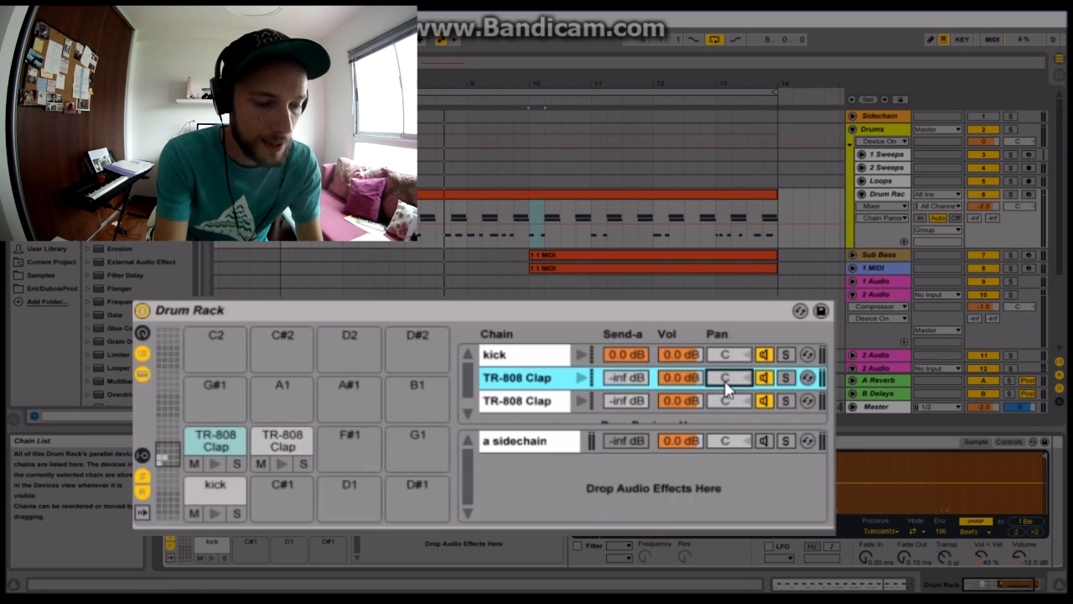
pyautogui.write('30')
pyautogui.click(734, 403)
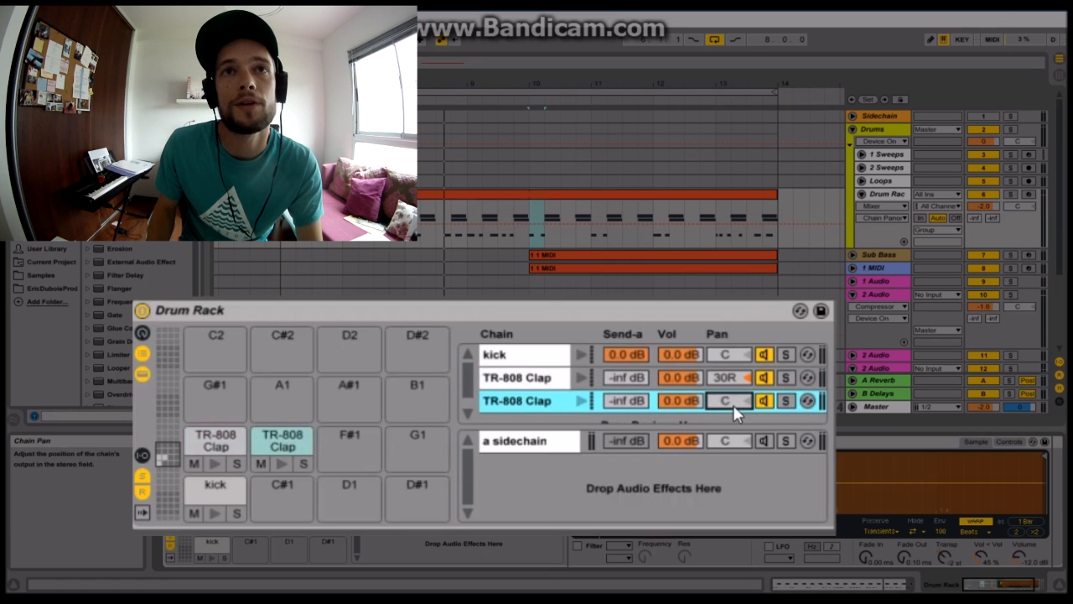
pyautogui.moveTo(741, 407); pyautogui.dragTo(741, 424)
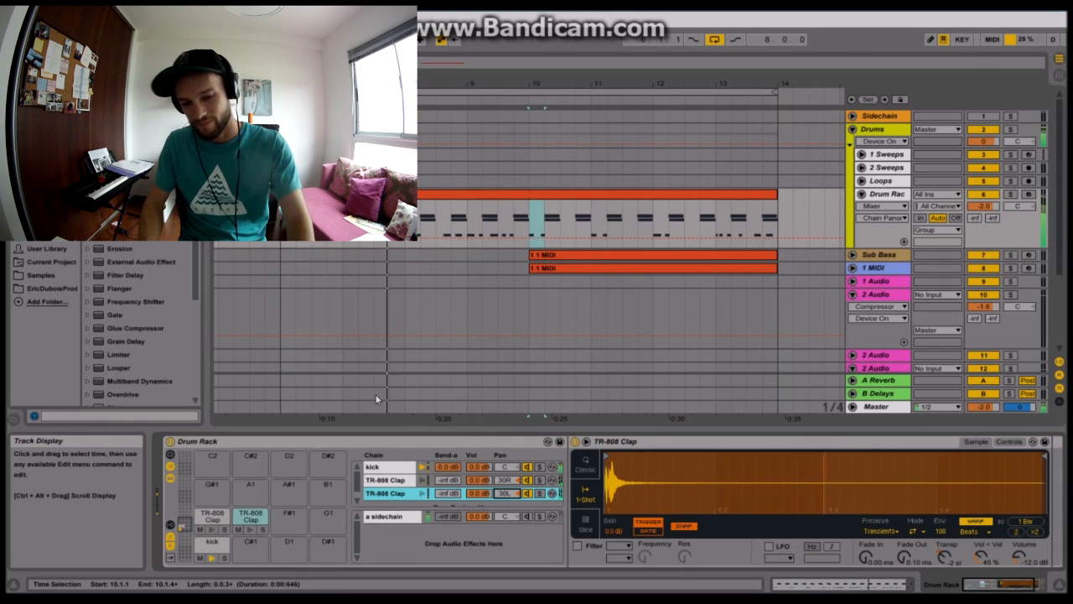
pyautogui.click(529, 238)
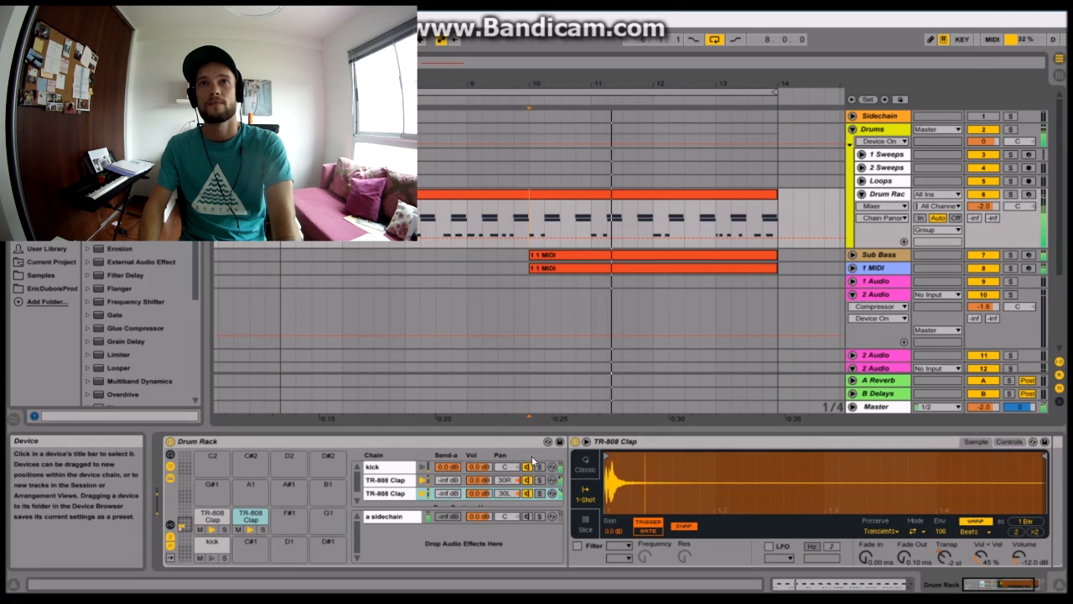
# Step: Reopen the drum clip's notes, nudge the F1 claps slightly later towards the E1 claps, and play the result
pyautogui.doubleClick(463, 196)
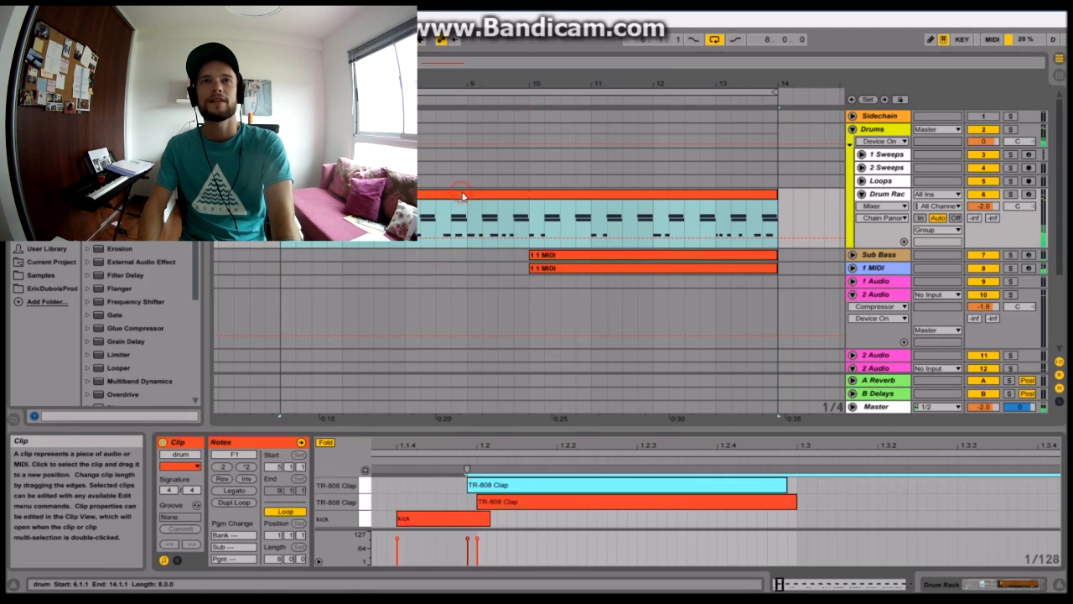
pyautogui.click(501, 486)
pyautogui.moveTo(502, 485); pyautogui.dragTo(504, 484)
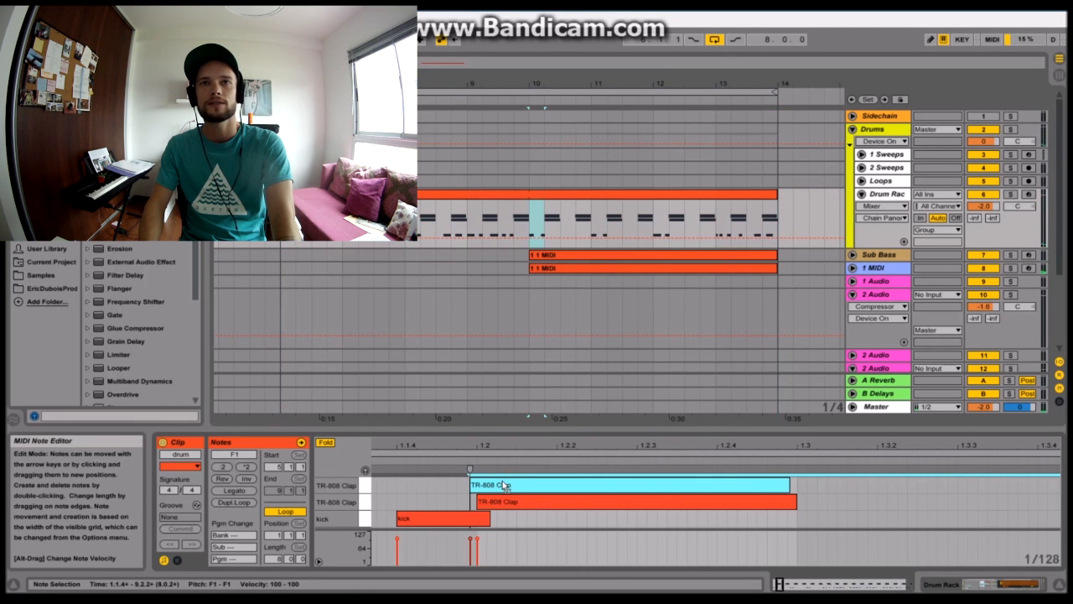
pyautogui.press('space')
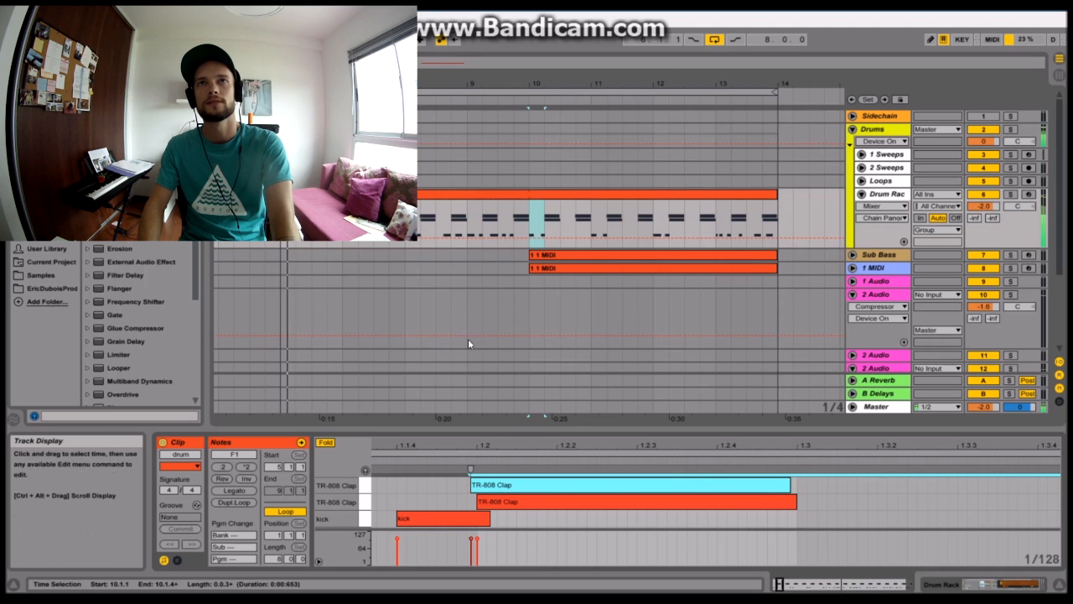
pyautogui.click(531, 231)
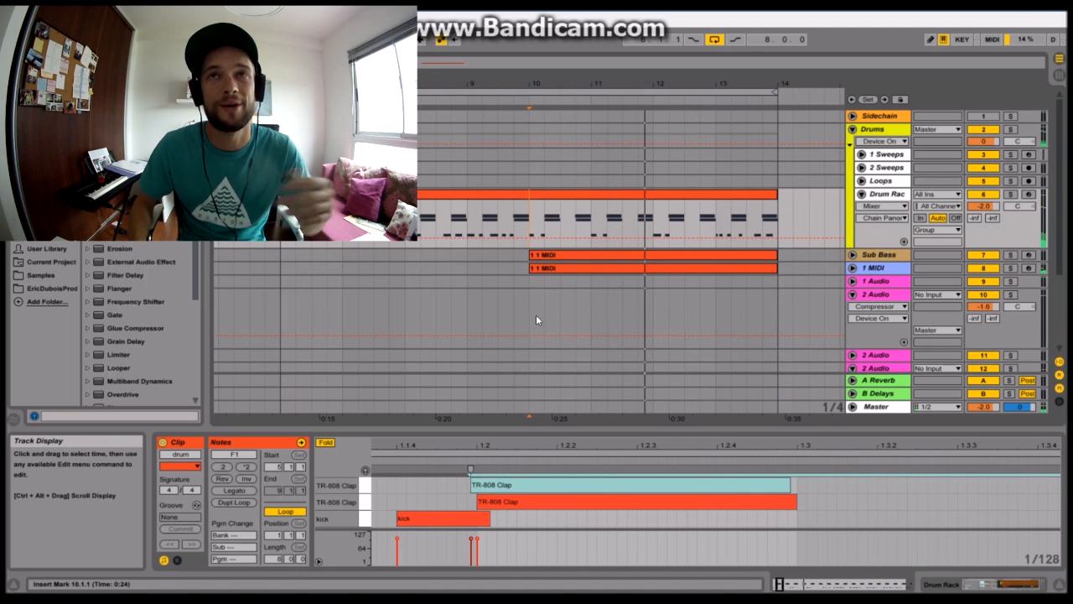
# Step: Remove the TR-808 Clap copy from the Drum Rack's F1 pad
pyautogui.click(892, 197)
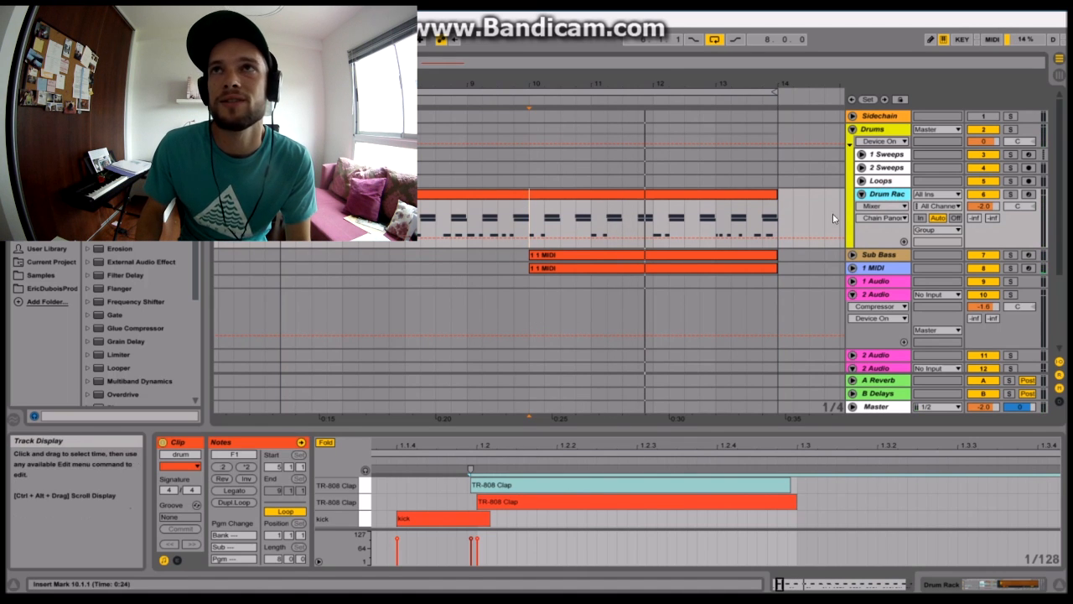
pyautogui.doubleClick(889, 195)
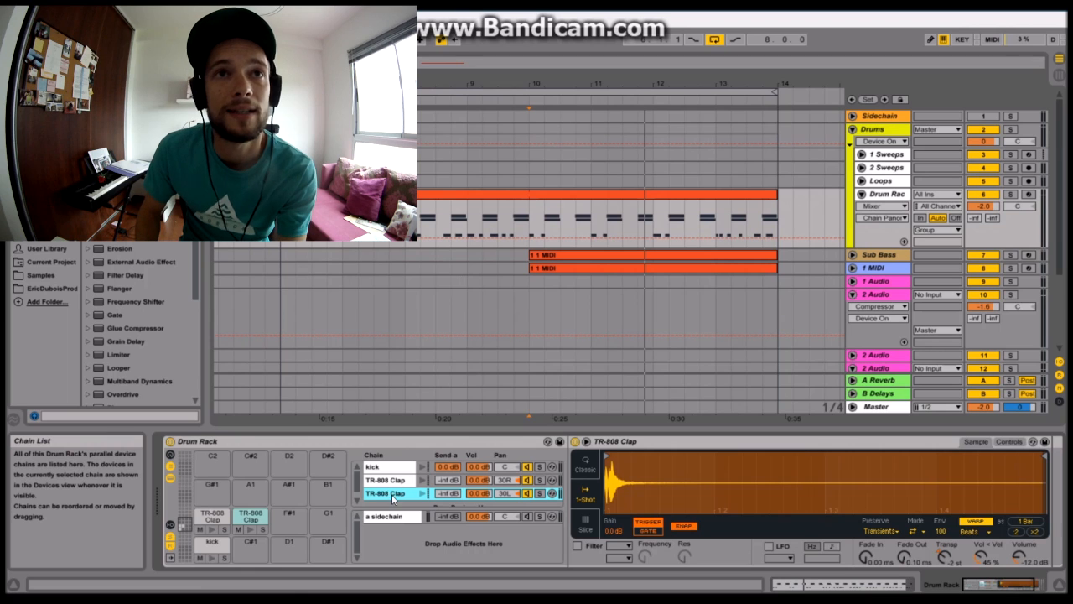
pyautogui.click(170, 466)
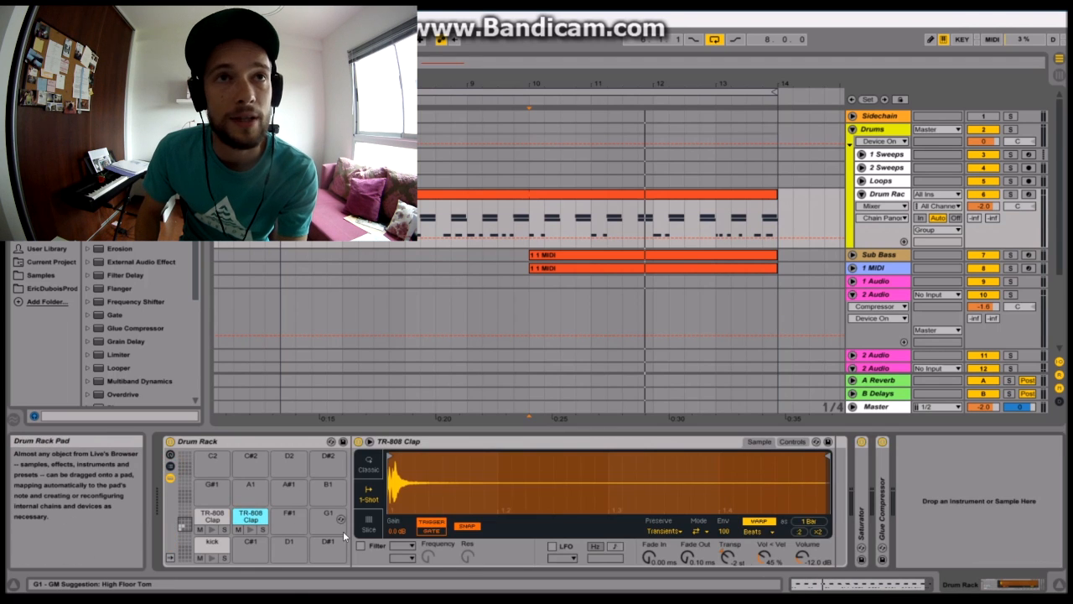
pyautogui.moveTo(212, 515); pyautogui.dragTo(215, 519)
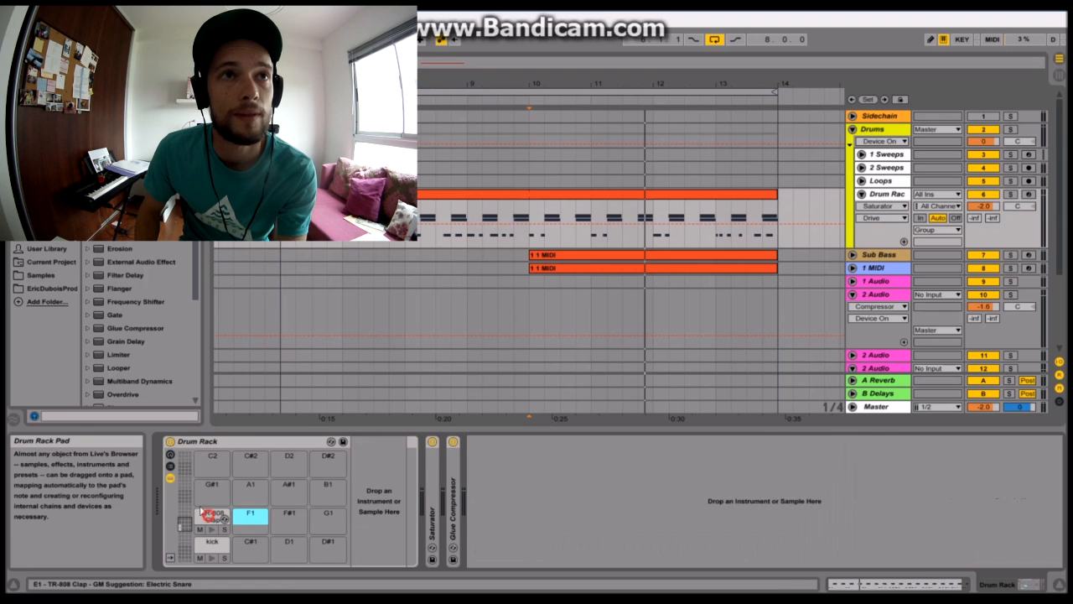
pyautogui.click(210, 515)
# Step: Reset the E1 clap chain's pan to centre and hide the Drum Rack's chain list
pyautogui.click(170, 466)
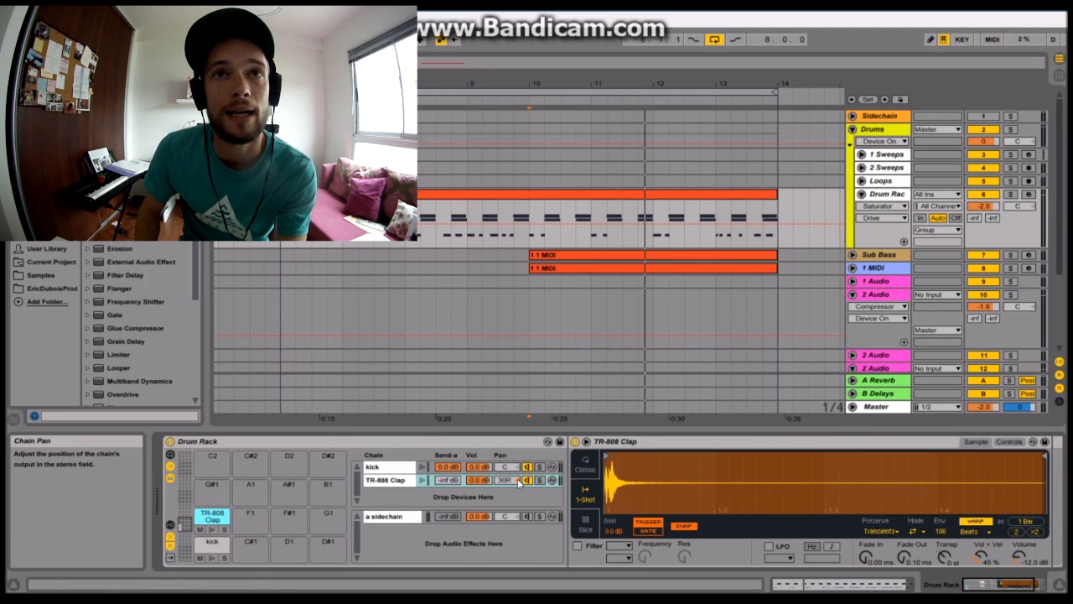
pyautogui.click(518, 481)
pyautogui.click(251, 514)
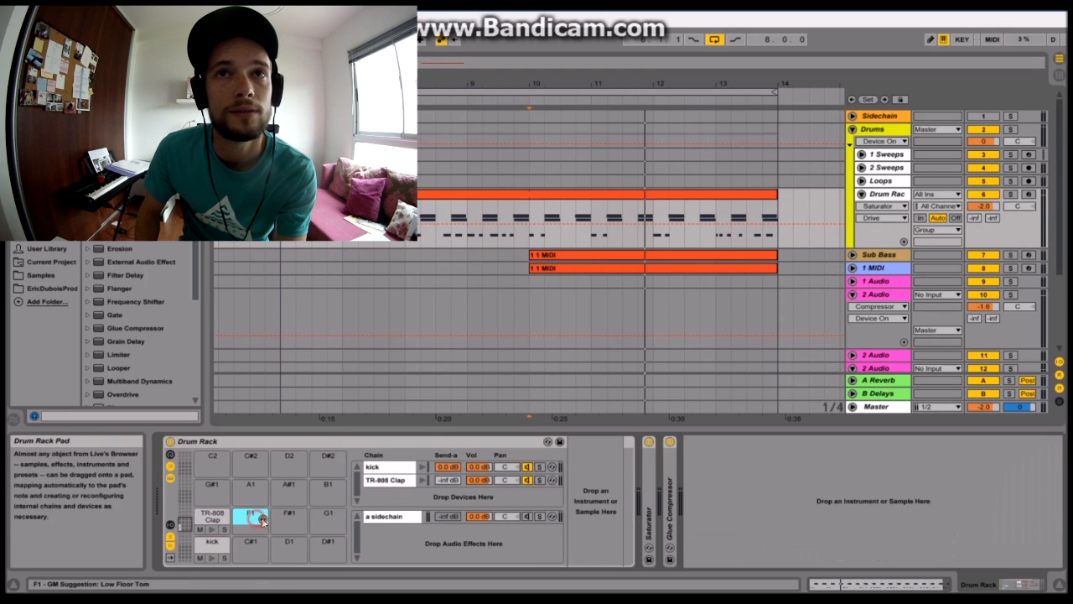
pyautogui.click(206, 515)
pyautogui.click(170, 466)
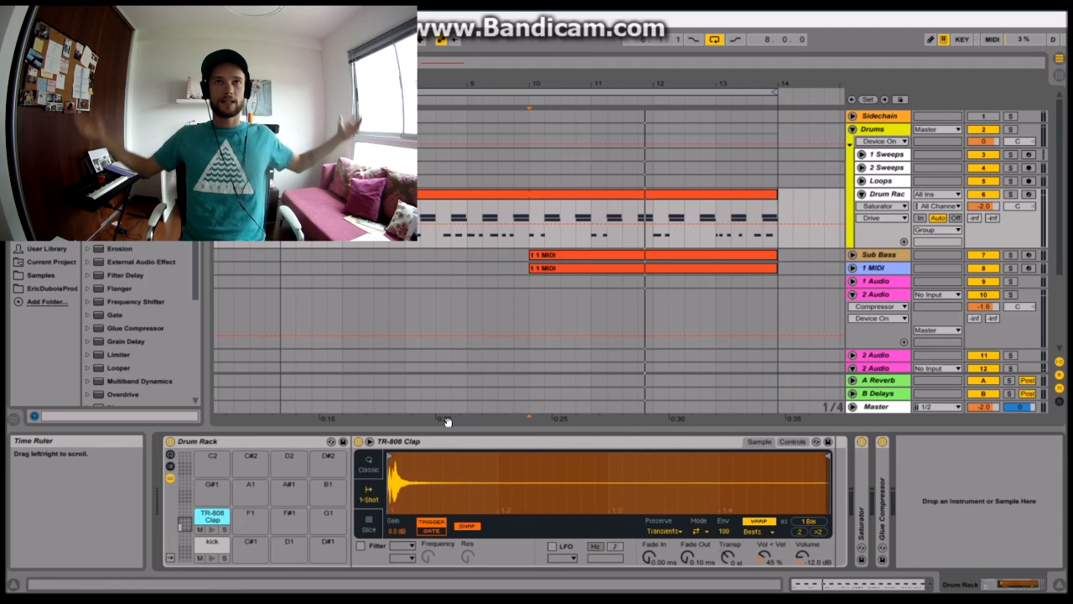
# Step: Delete all F1 notes from the drum clip and show the Drum Rack's devices again
pyautogui.click(528, 295)
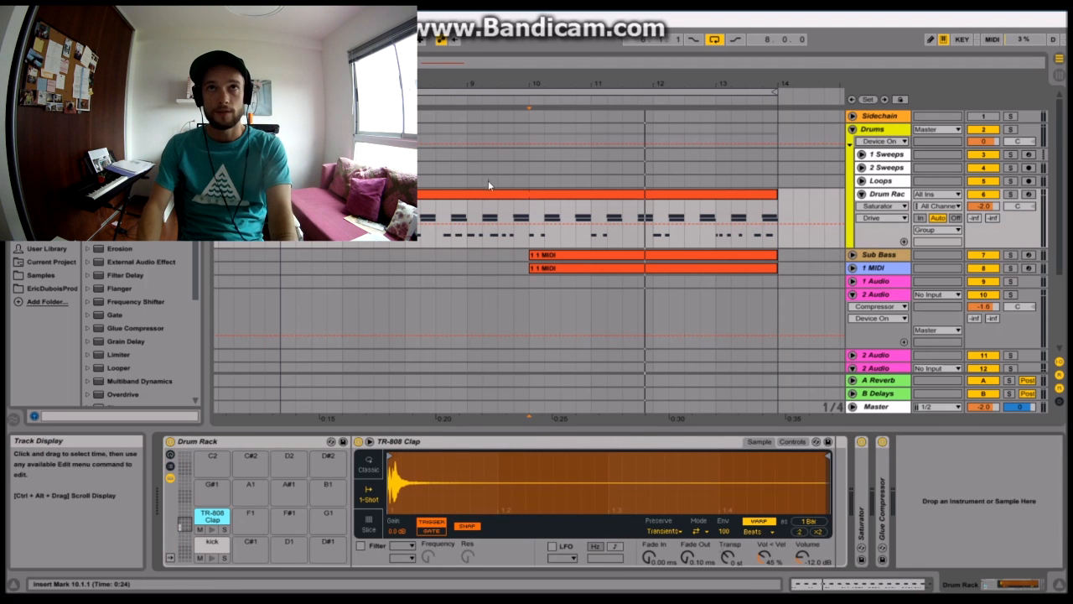
pyautogui.doubleClick(486, 195)
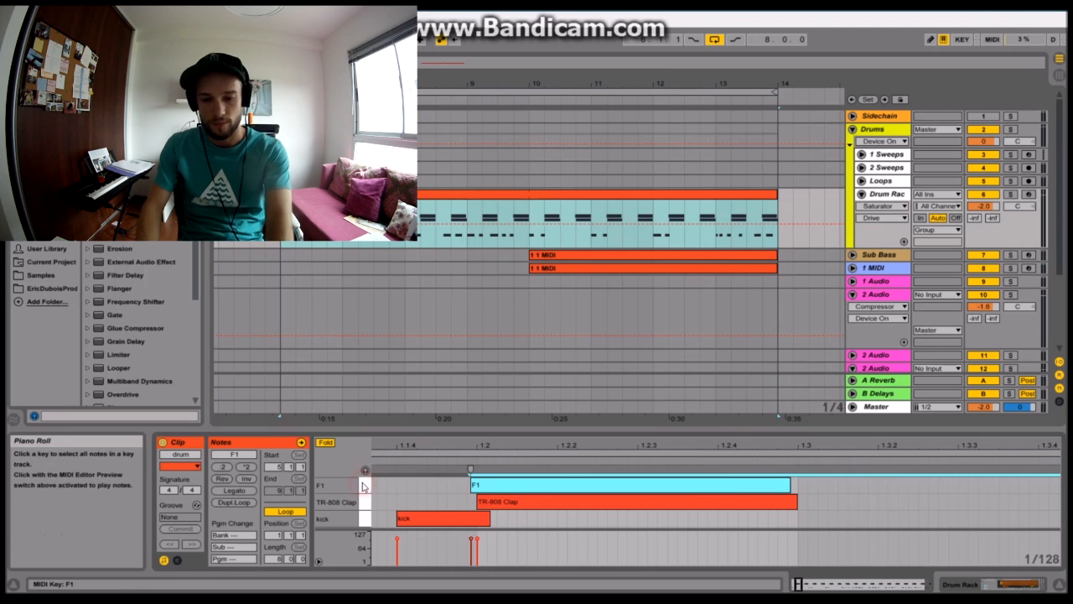
pyautogui.press('Delete')
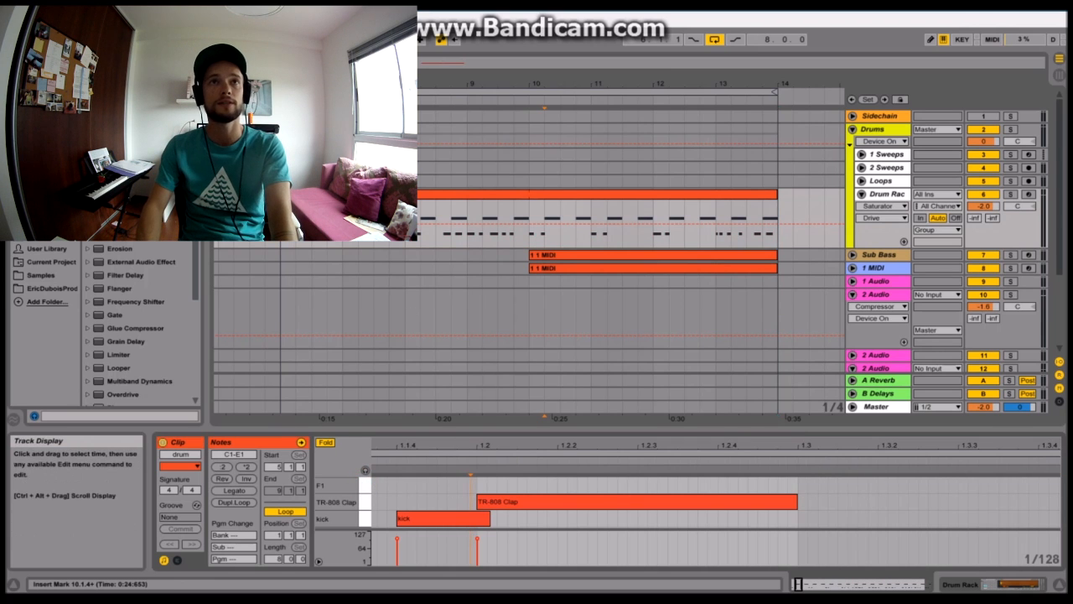
pyautogui.click(880, 194)
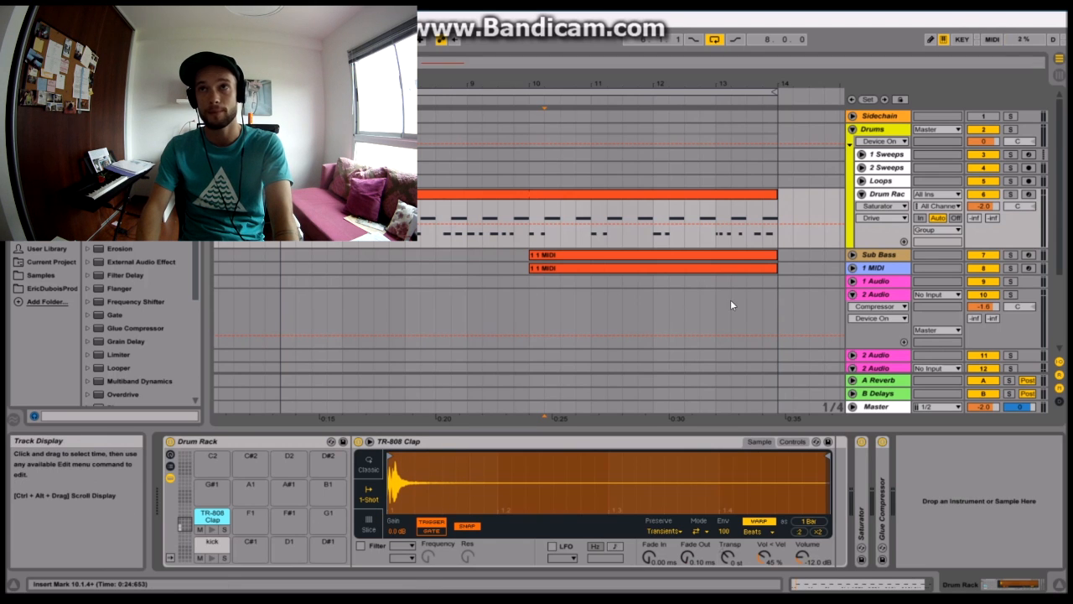
# Step: Move the Recording track up to directly below the 1 Audio track
pyautogui.scroll(-5, 730, 305)
pyautogui.click(879, 352)
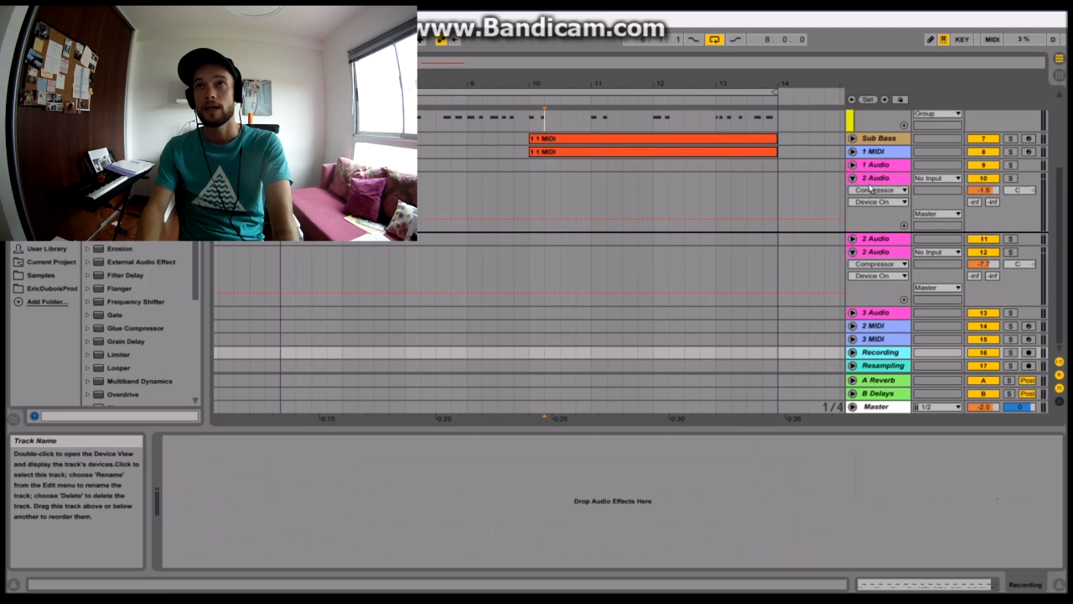
pyautogui.moveTo(870, 190); pyautogui.dragTo(872, 173)
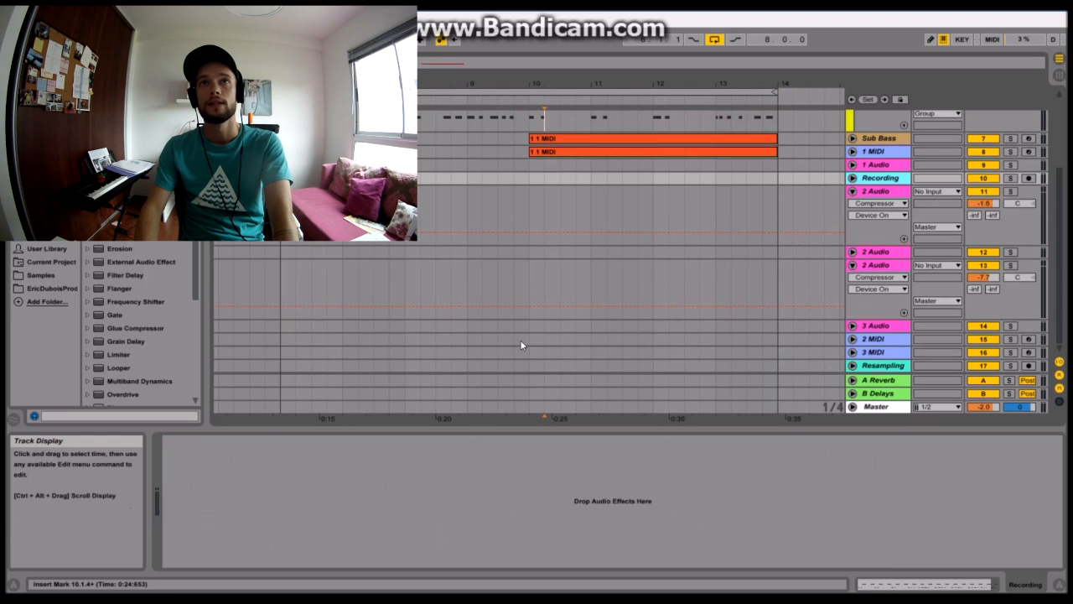
pyautogui.scroll(3, 453, 269)
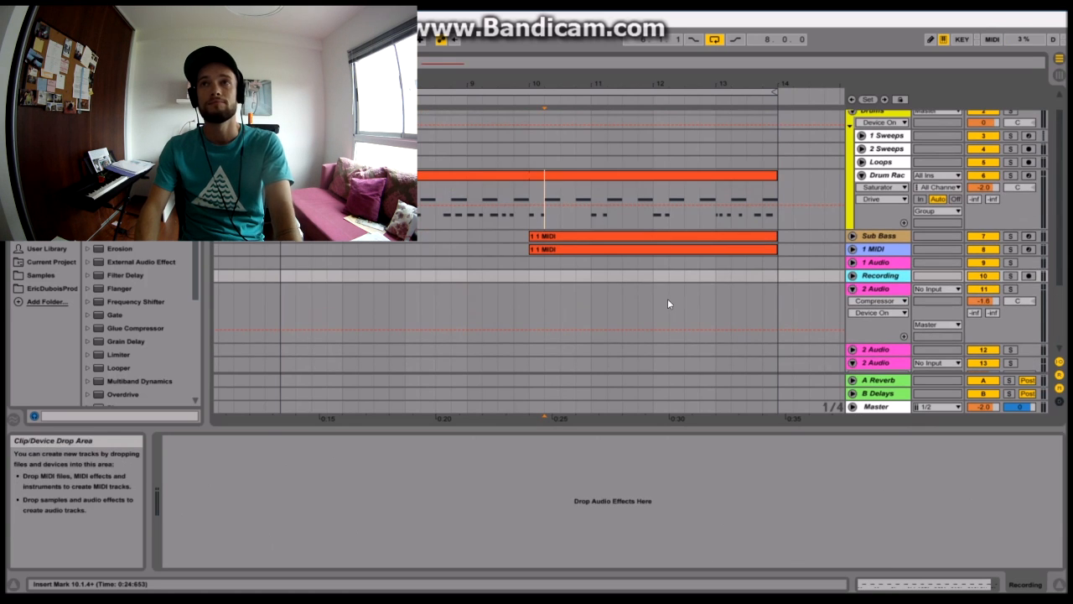
# Step: Unfold and arm the Recording track and record a few live hand claps from bar 6 to just past bar 10
pyautogui.click(854, 276)
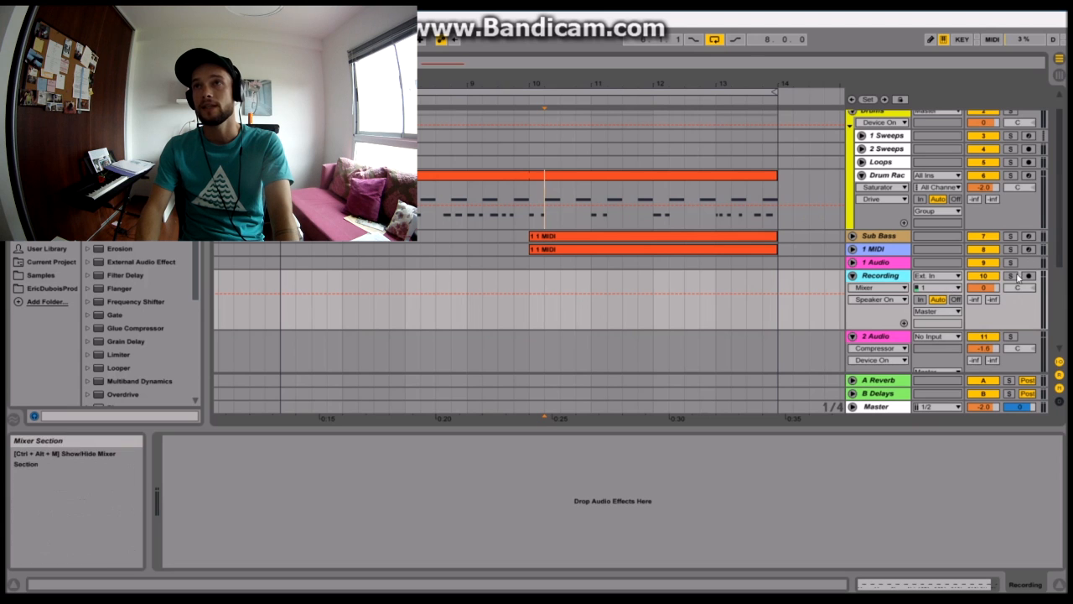
pyautogui.click(1027, 276)
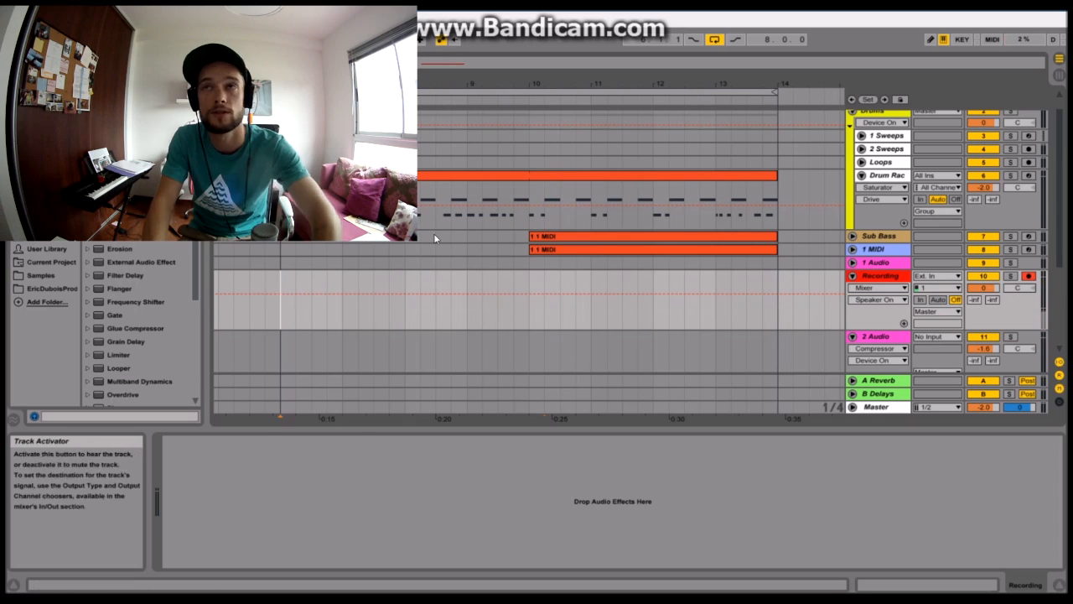
pyautogui.click(403, 39)
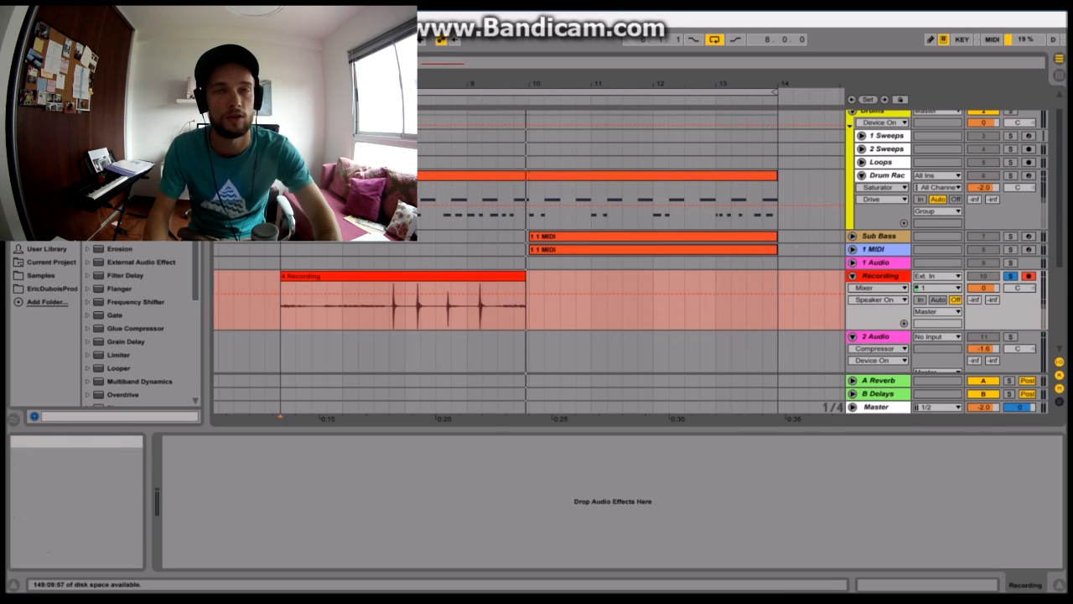
pyautogui.press('space')
# Step: Rename the recorded clip with the performer's first name followed by "clap"
pyautogui.click(379, 274)
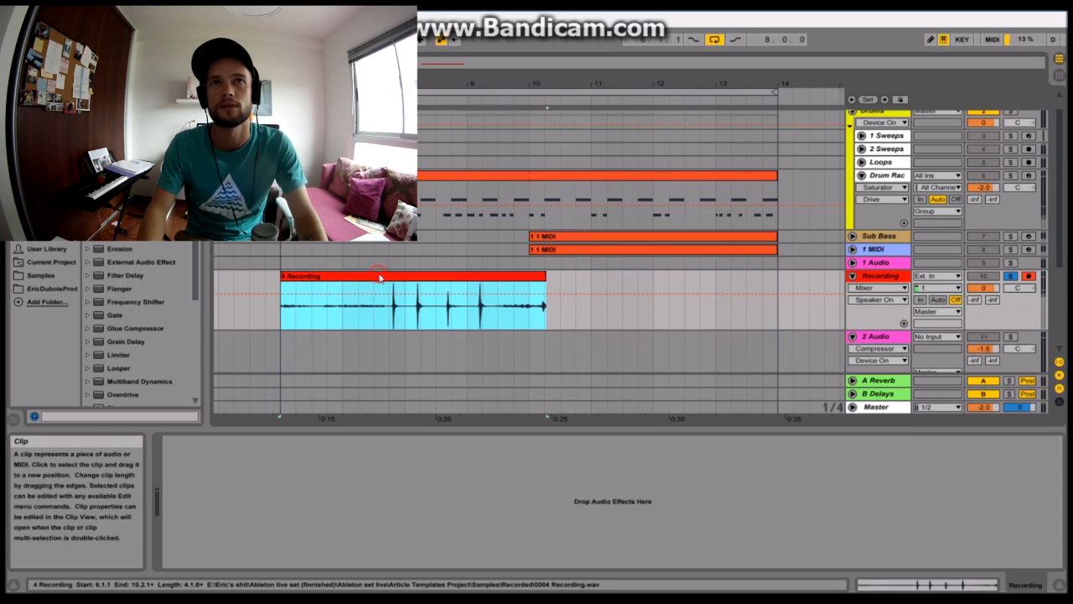
pyautogui.hotkey('ctrl', 'r')
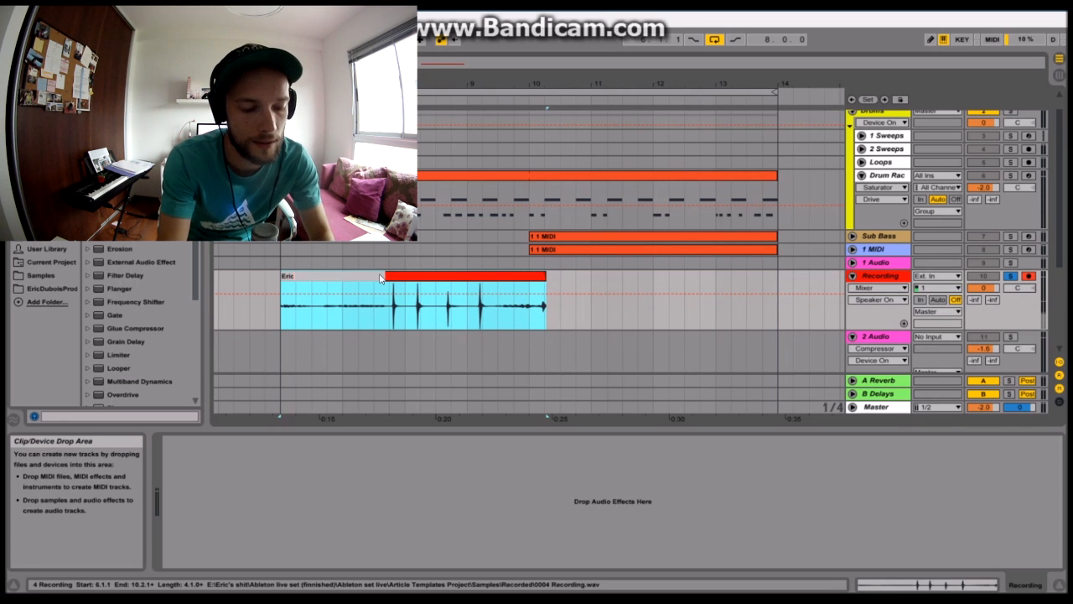
pyautogui.press('Return')
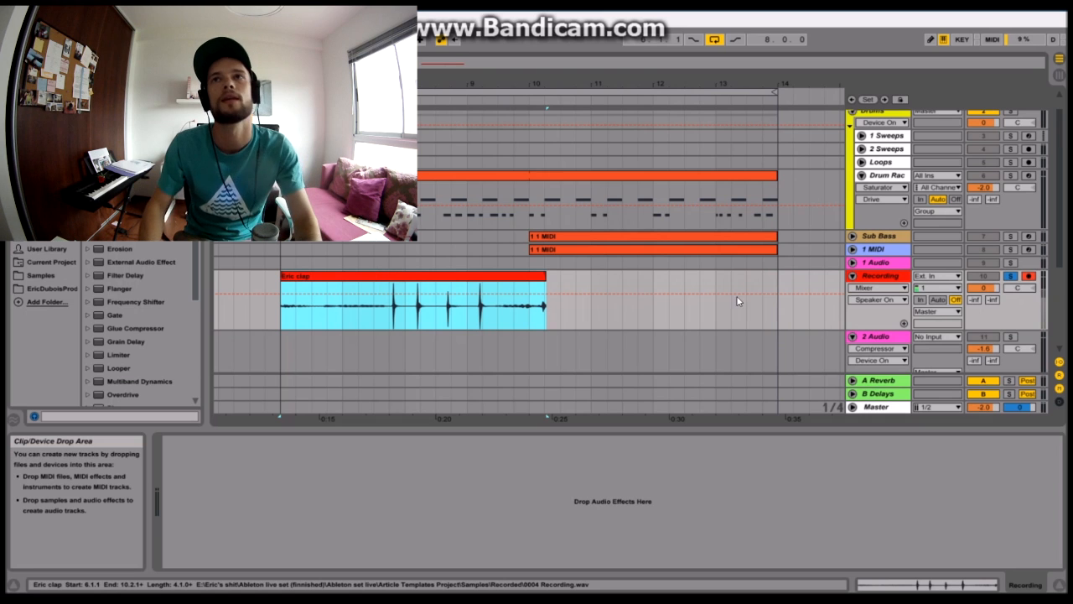
# Step: Group the Drum Rack's TR-808 Clap into an Instrument Rack and show the new rack's chain list
pyautogui.click(887, 175)
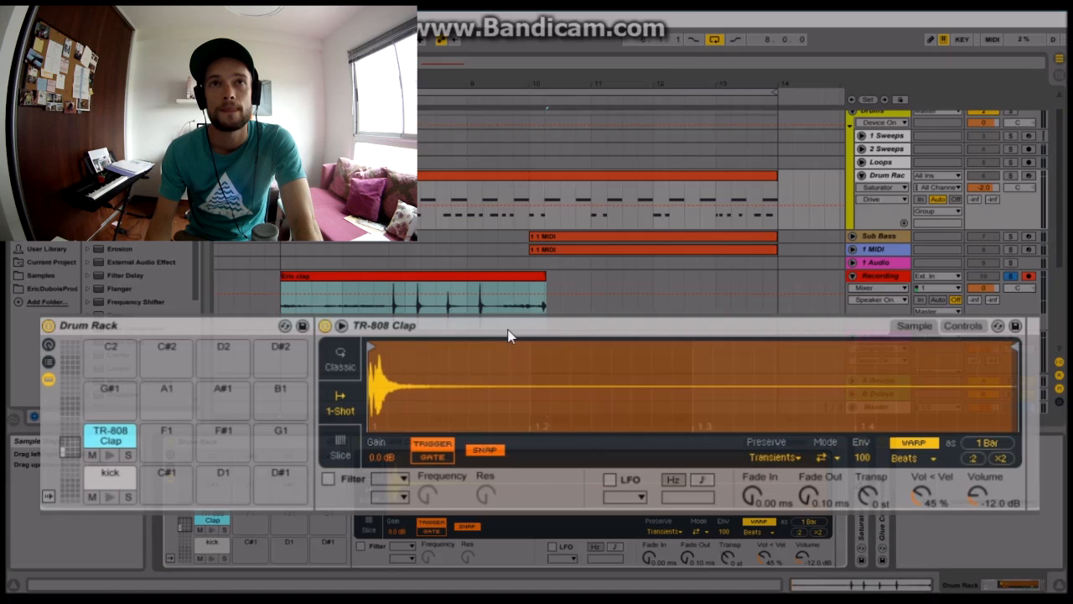
pyautogui.click(481, 442)
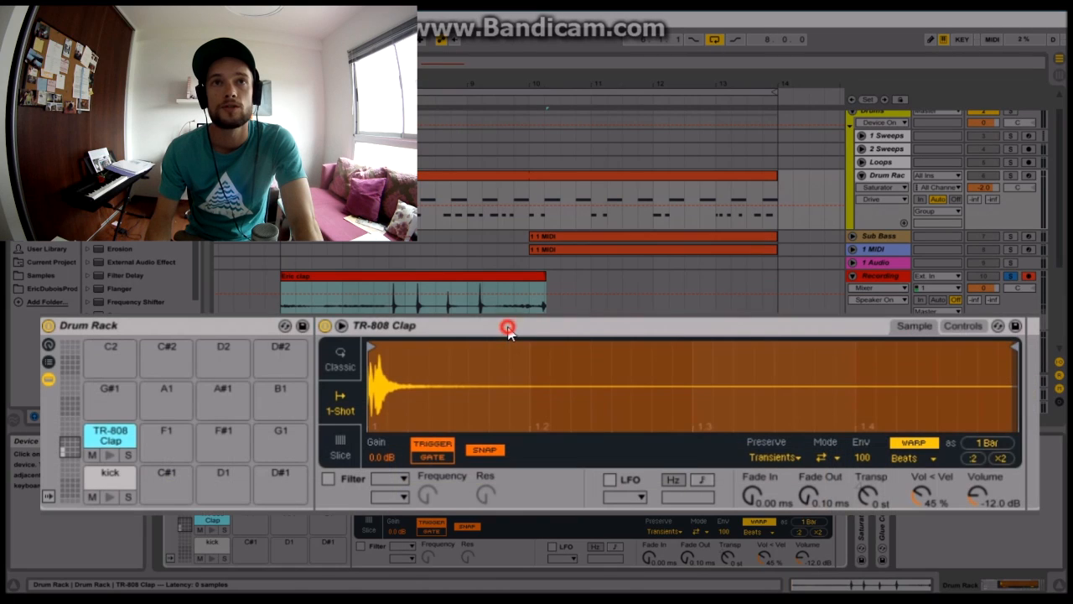
pyautogui.click(507, 327)
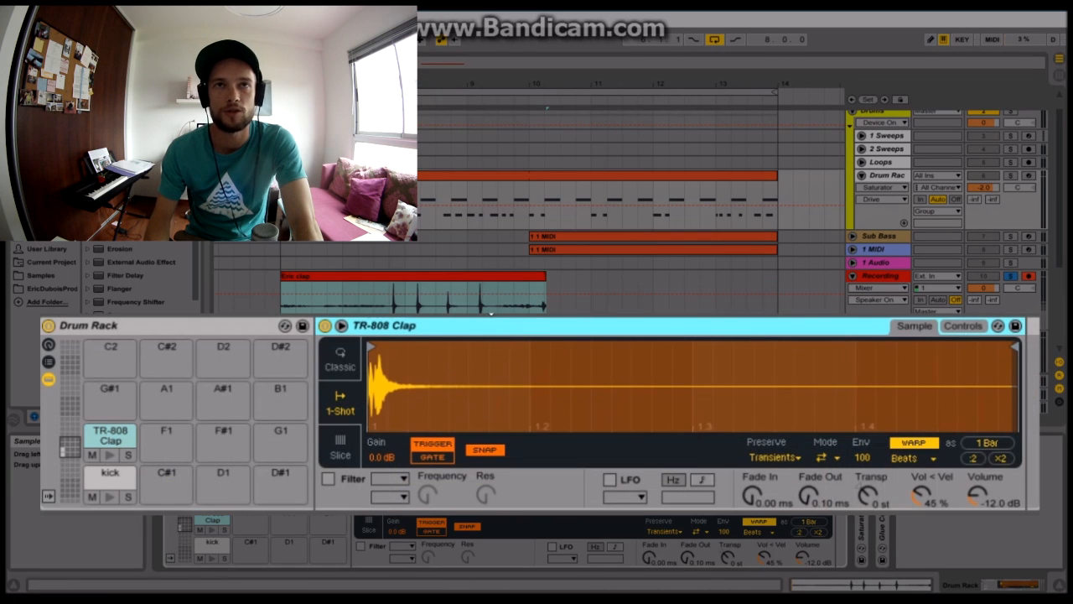
pyautogui.rightClick(517, 327)
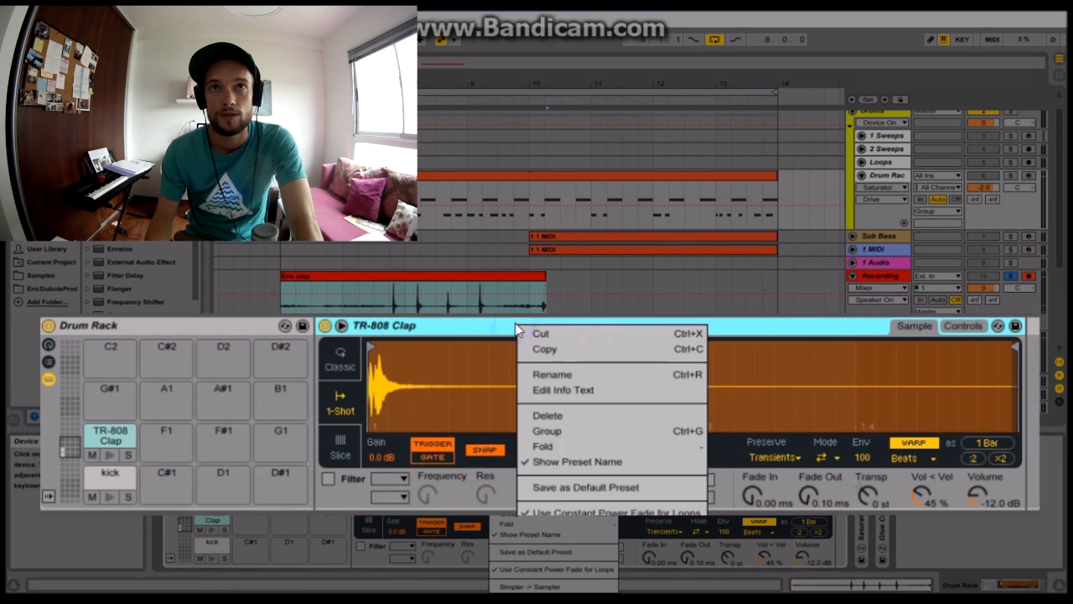
pyautogui.click(584, 431)
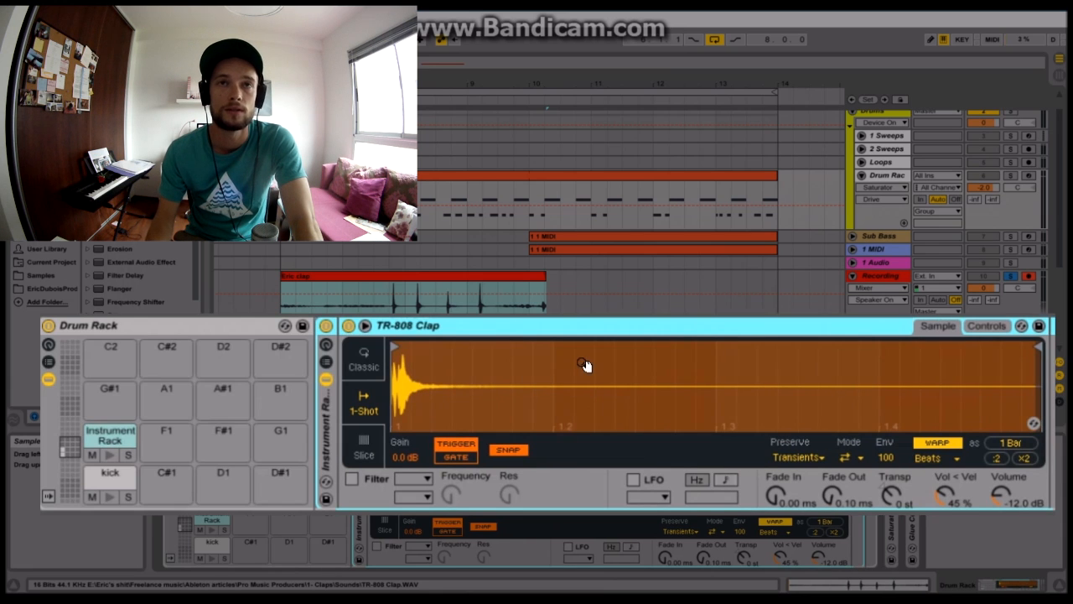
pyautogui.click(326, 362)
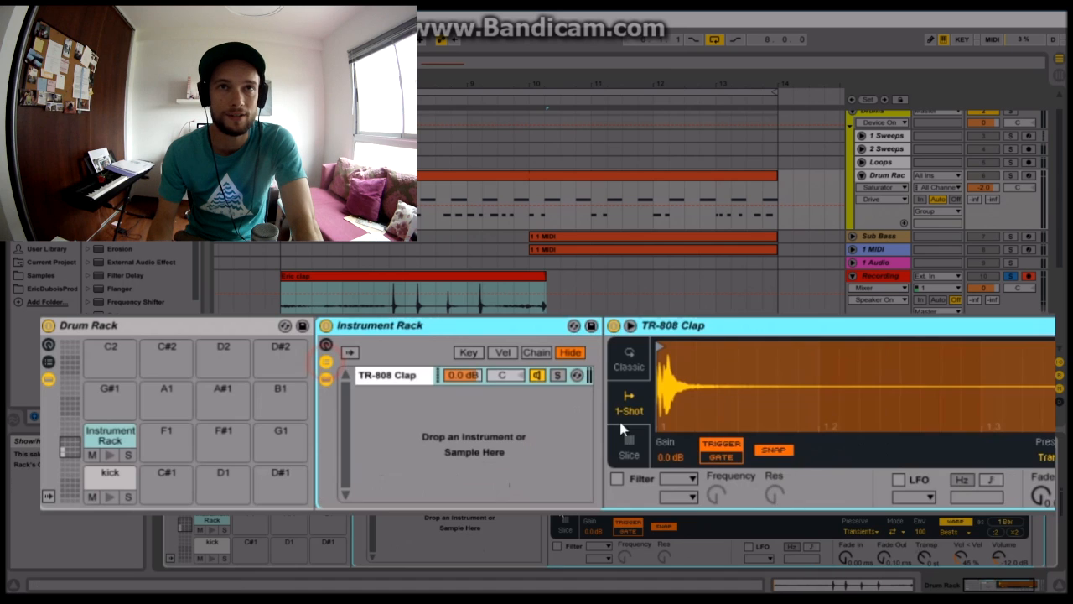
# Step: Add the recorded clap clip as a second chain in the Instrument Rack and move its sample start to the first clap
pyautogui.click(437, 409)
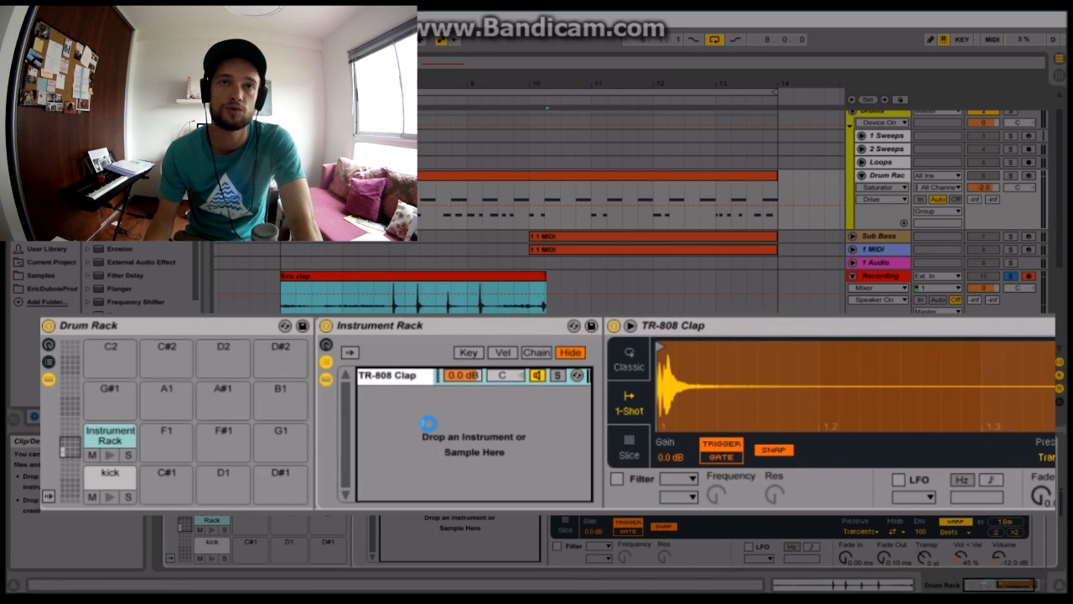
pyautogui.moveTo(429, 424); pyautogui.dragTo(430, 425)
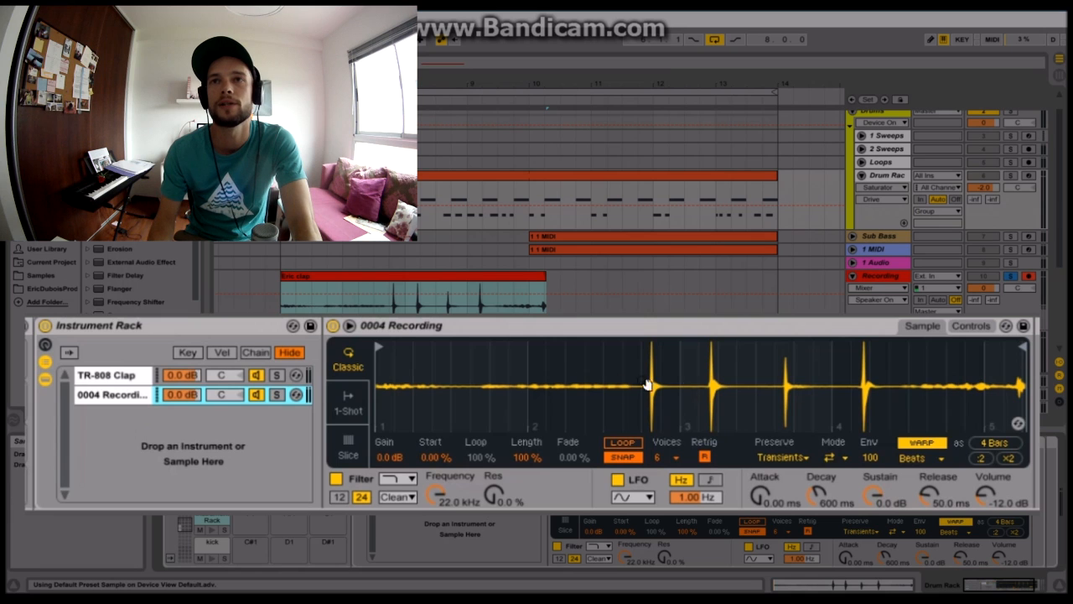
pyautogui.moveTo(668, 365); pyautogui.dragTo(446, 331)
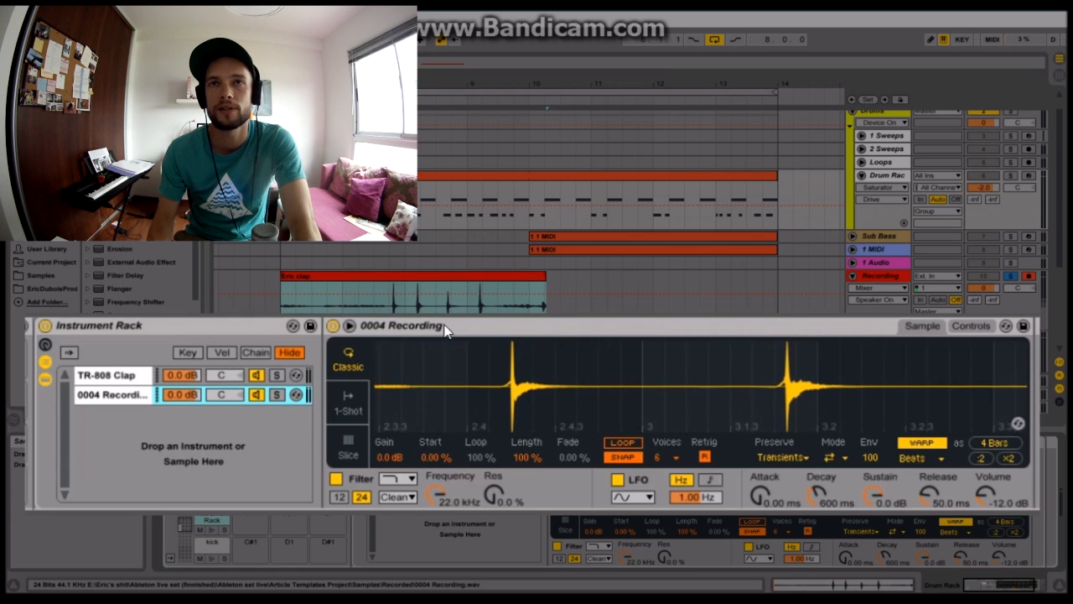
pyautogui.moveTo(503, 388); pyautogui.dragTo(655, 393)
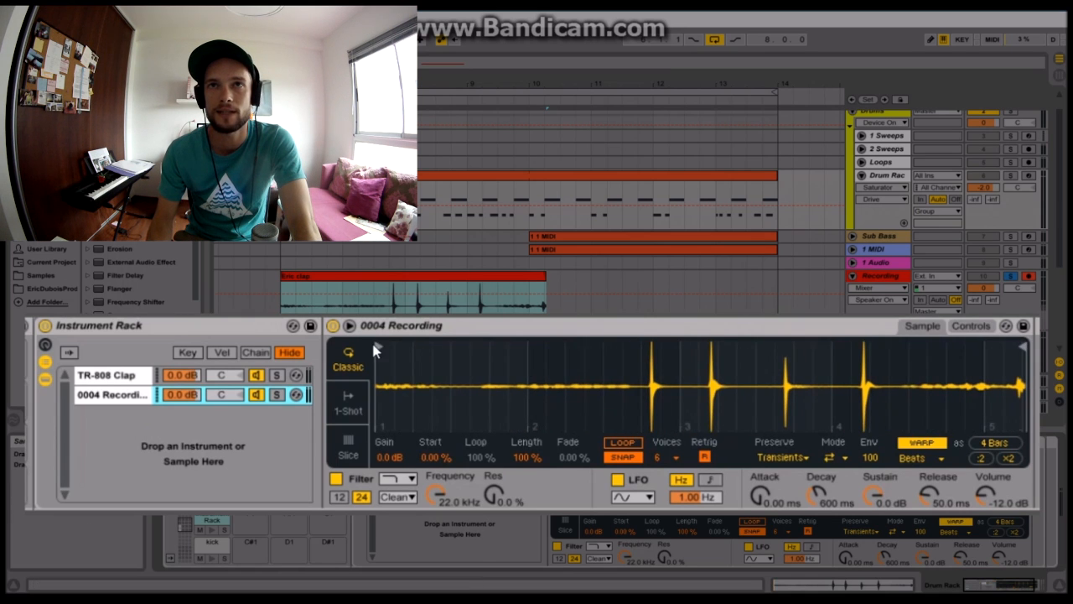
pyautogui.moveTo(378, 347); pyautogui.dragTo(649, 357)
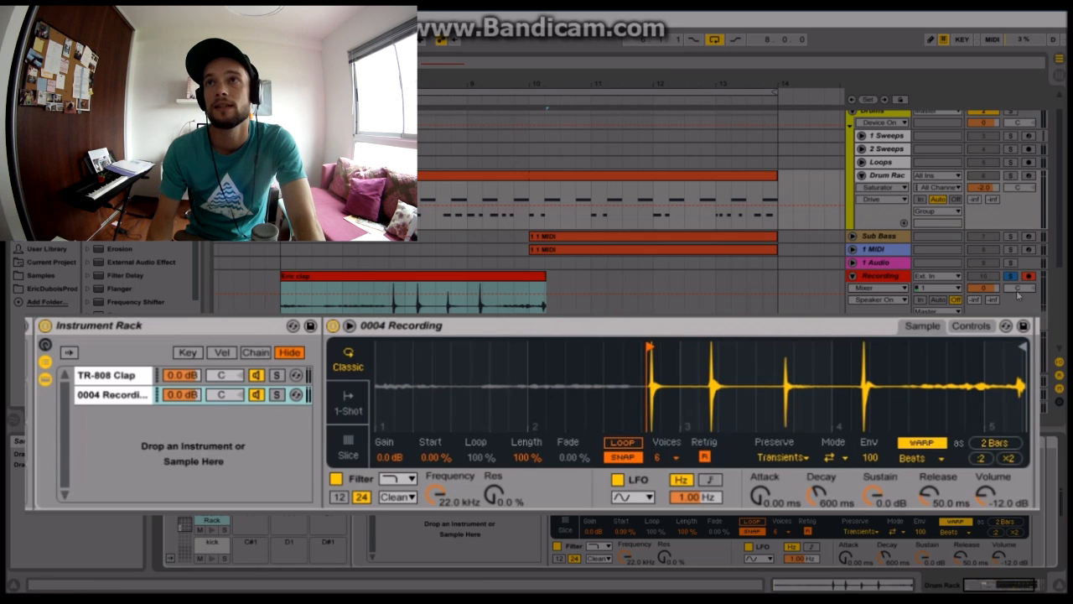
# Step: Unsolo the Recording track and delete its recorded clap clip from the arrangement while the song plays
pyautogui.click(1012, 276)
pyautogui.press('space')
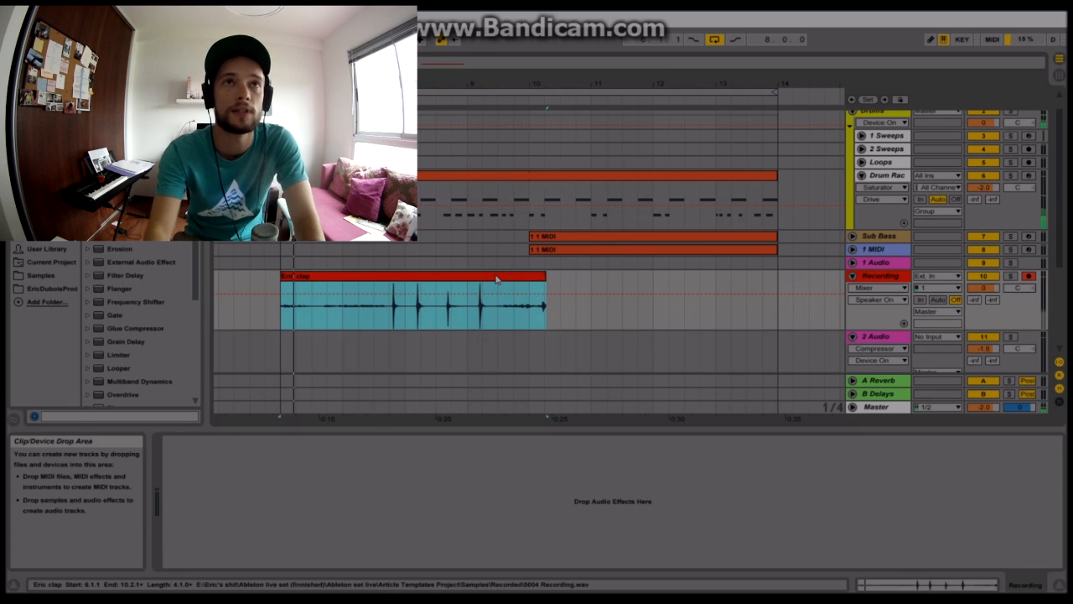
pyautogui.click(495, 281)
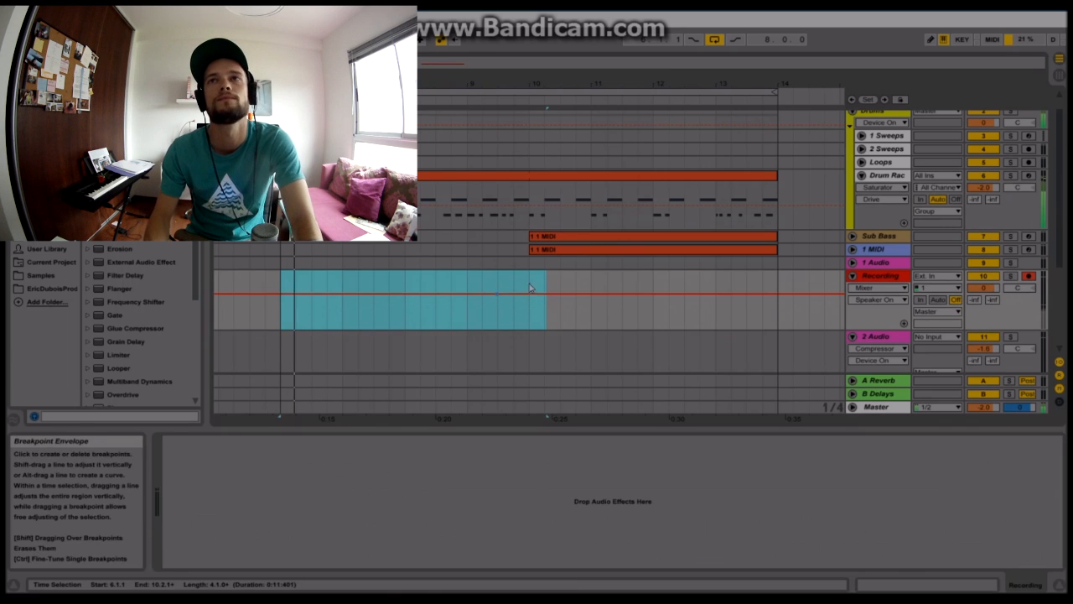
pyautogui.click(893, 281)
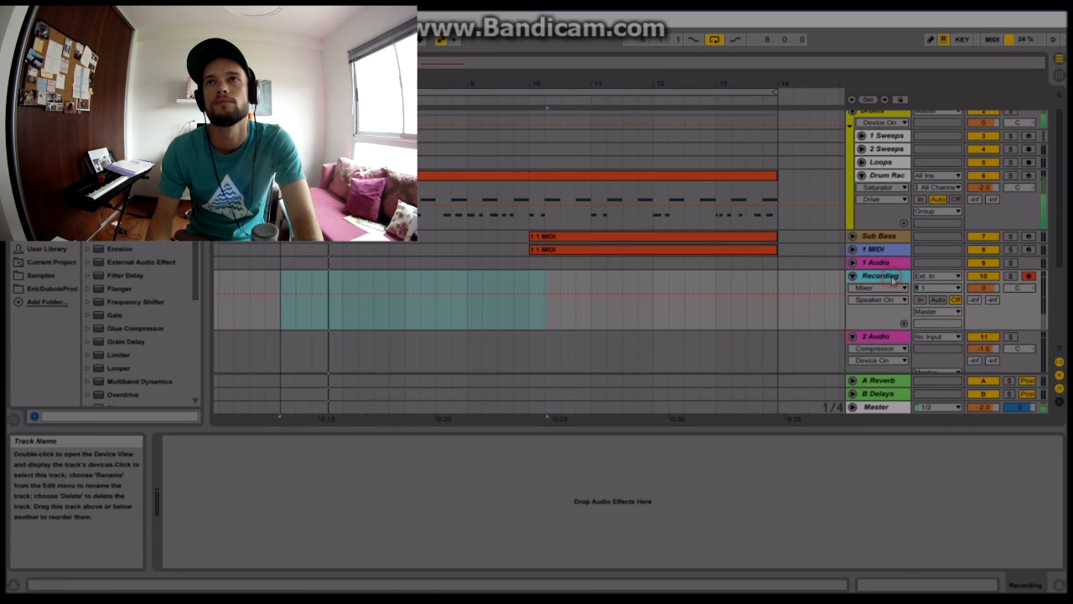
# Step: Solo the 0004 Recording chain in the Instrument Rack and tighten its sample start against the first clap
pyautogui.click(890, 177)
pyautogui.click(277, 395)
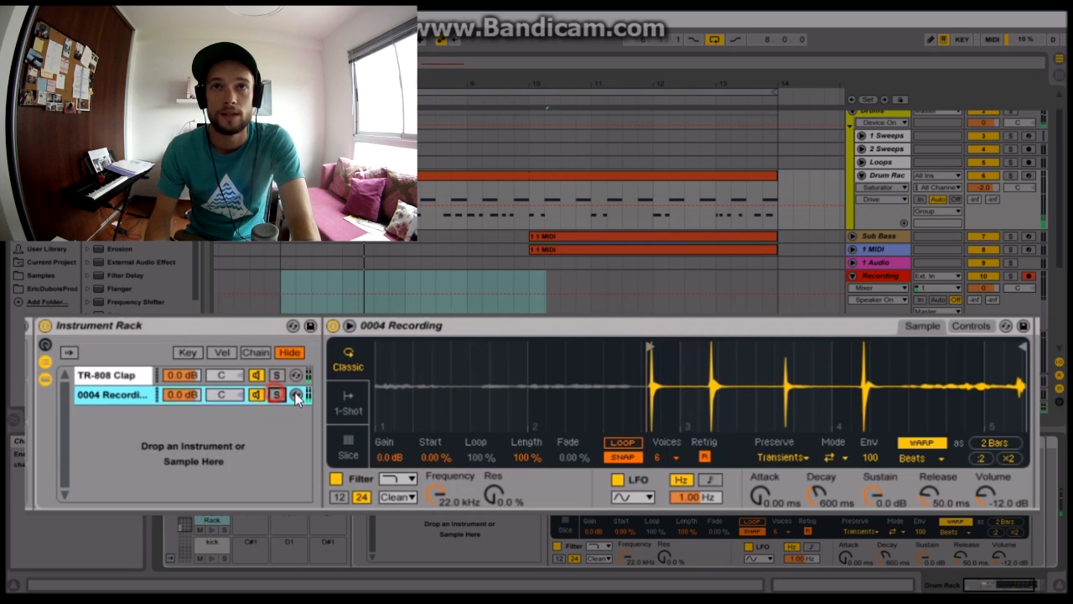
pyautogui.moveTo(666, 370)
pyautogui.mouseDown()
pyautogui.moveTo(660, 411)
pyautogui.moveTo(676, 361)
pyautogui.mouseUp()
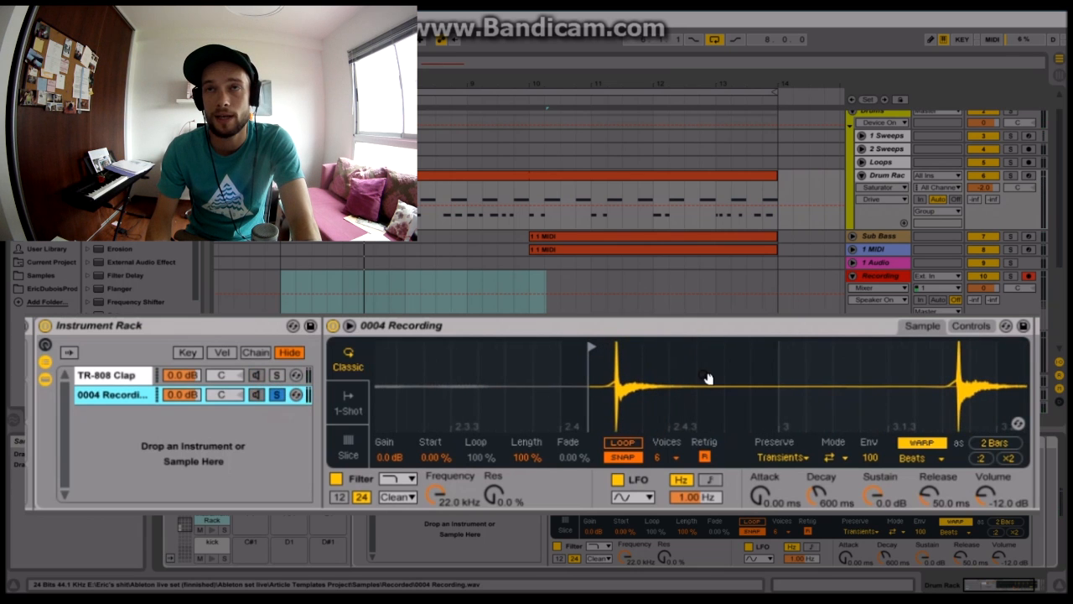
pyautogui.moveTo(592, 345); pyautogui.dragTo(608, 344)
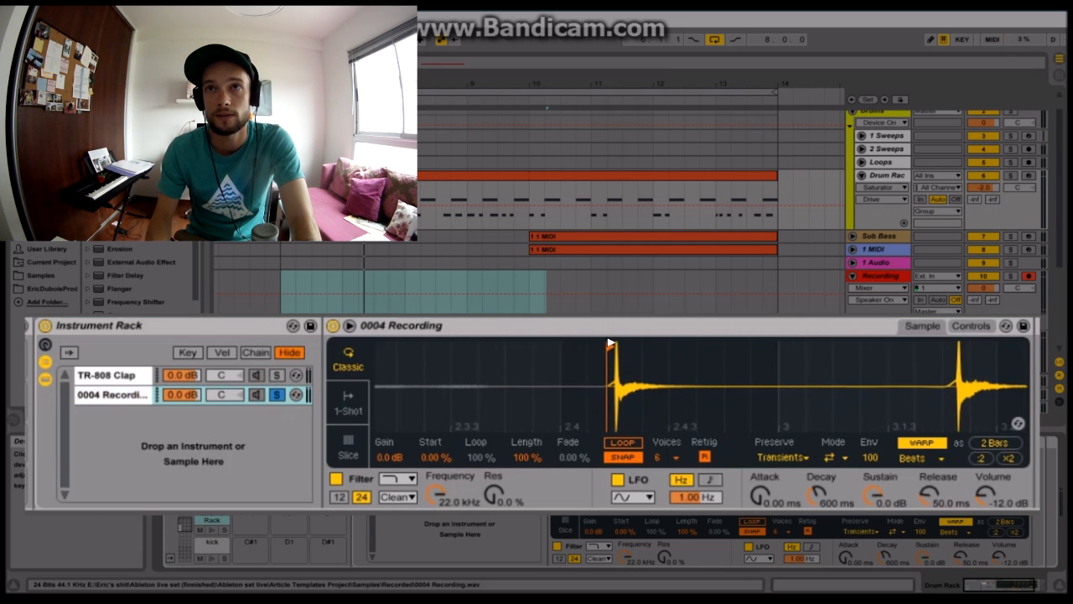
# Step: Switch the 0004 Recording sample to 1-Shot mode and move its start to the second clap
pyautogui.click(348, 401)
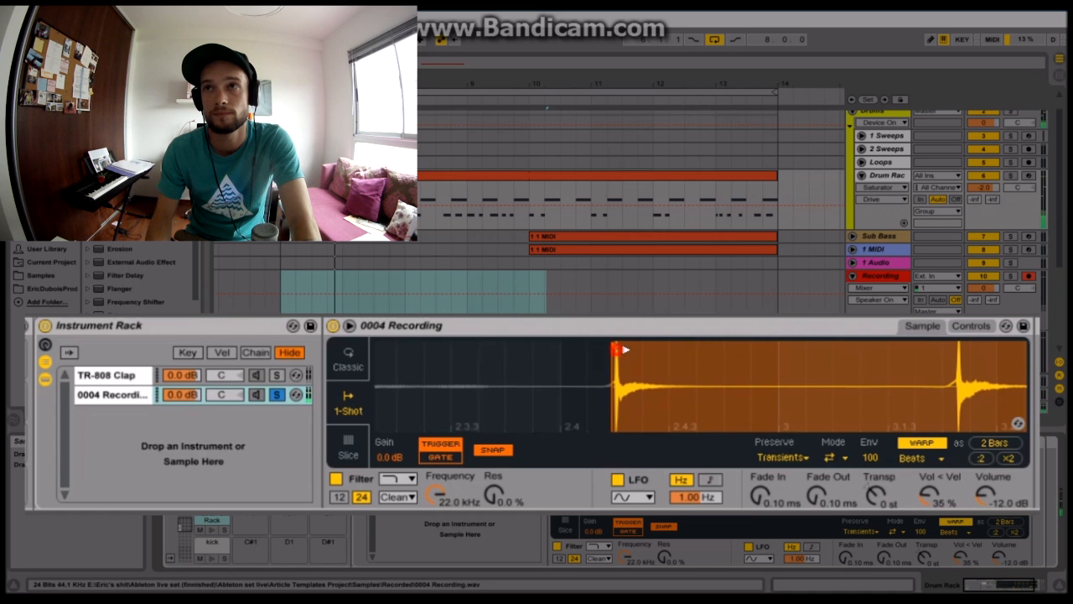
pyautogui.moveTo(620, 349); pyautogui.dragTo(961, 346)
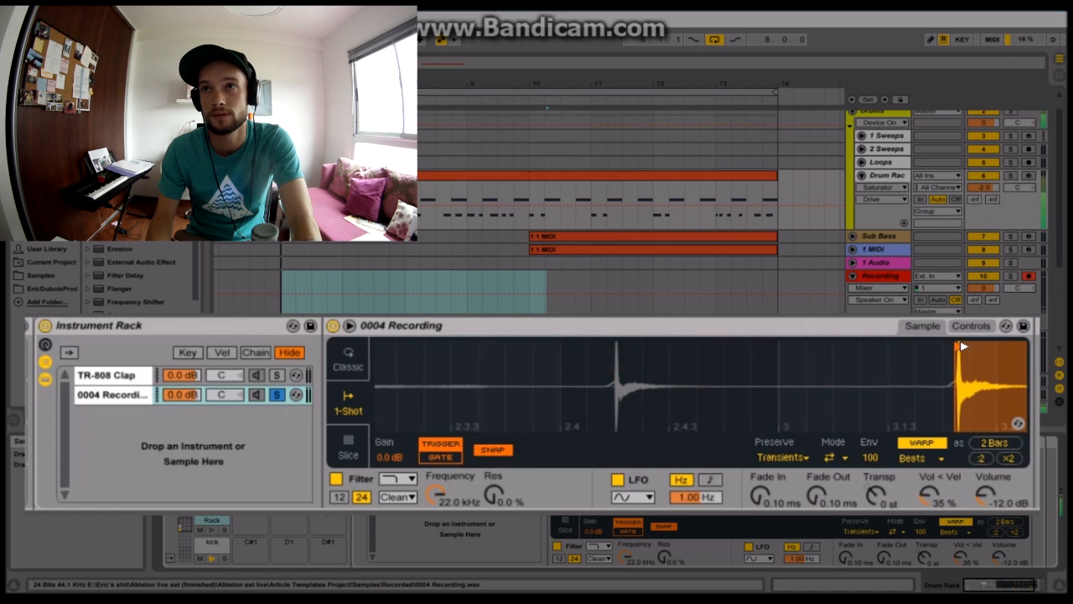
pyautogui.press('space')
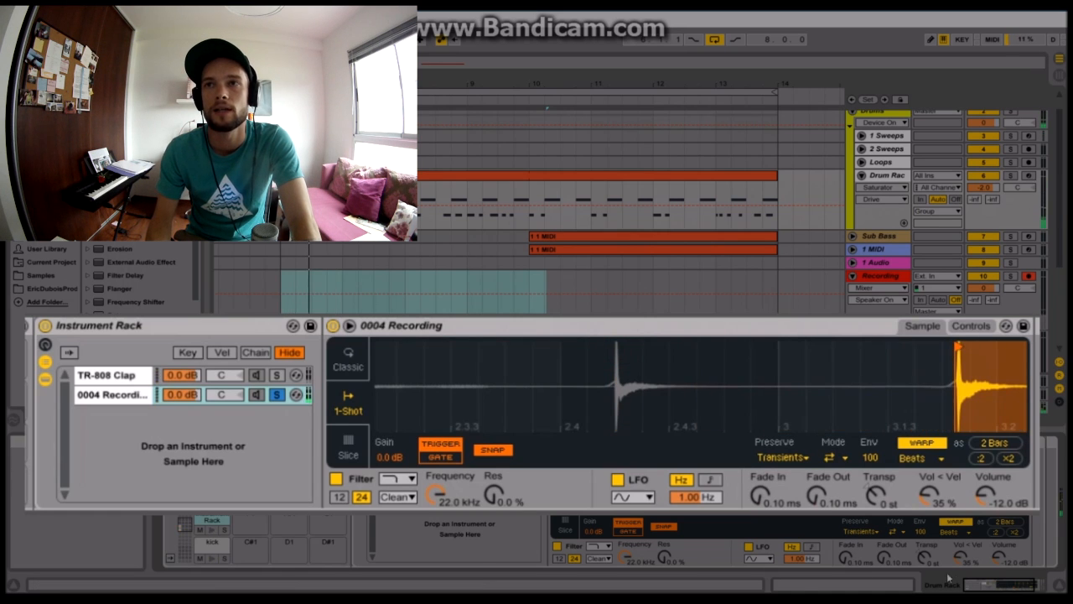
# Step: Trim the 0004 Recording sample's end to shortly after the second clap and set its Fade Out to 238 ms
pyautogui.moveTo(1006, 584); pyautogui.dragTo(1021, 584)
pyautogui.moveTo(904, 477); pyautogui.dragTo(735, 476)
pyautogui.moveTo(855, 344)
pyautogui.mouseDown()
pyautogui.moveTo(563, 360)
pyautogui.moveTo(557, 415)
pyautogui.mouseUp()
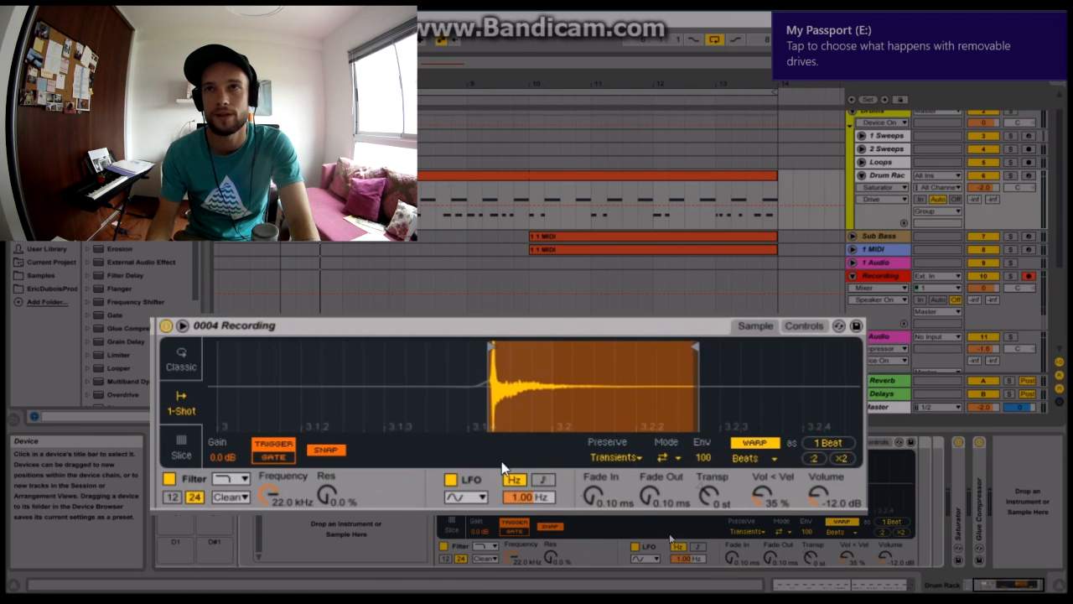
pyautogui.moveTo(646, 496); pyautogui.dragTo(646, 459)
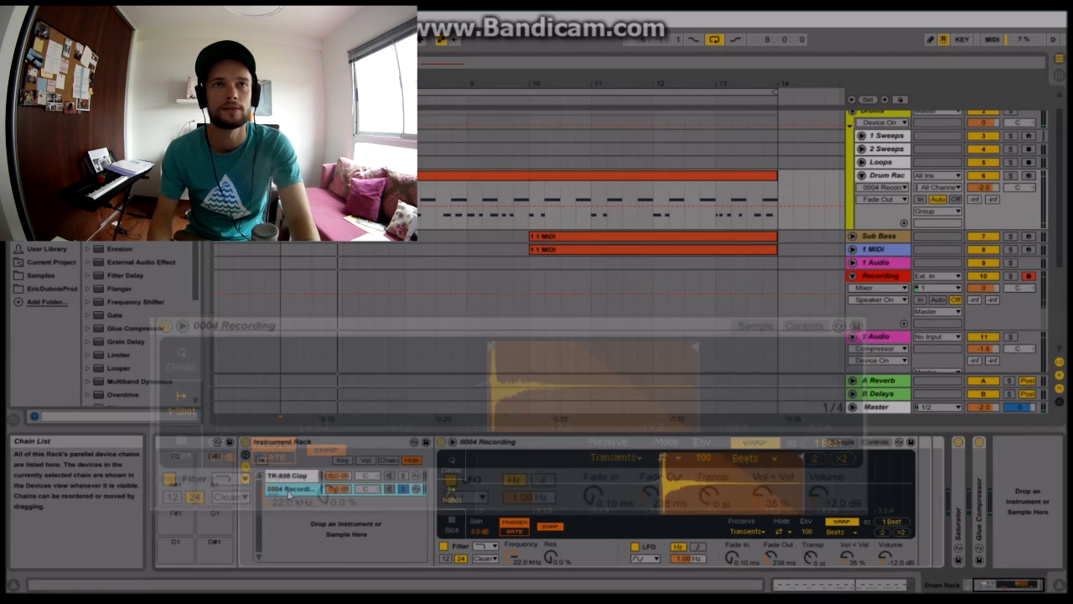
# Step: Rename the 0004 Recording chain with the performer's first name followed by "clap" and pan it to 30R
pyautogui.hotkey('ctrl', 'r')
pyautogui.write('e')
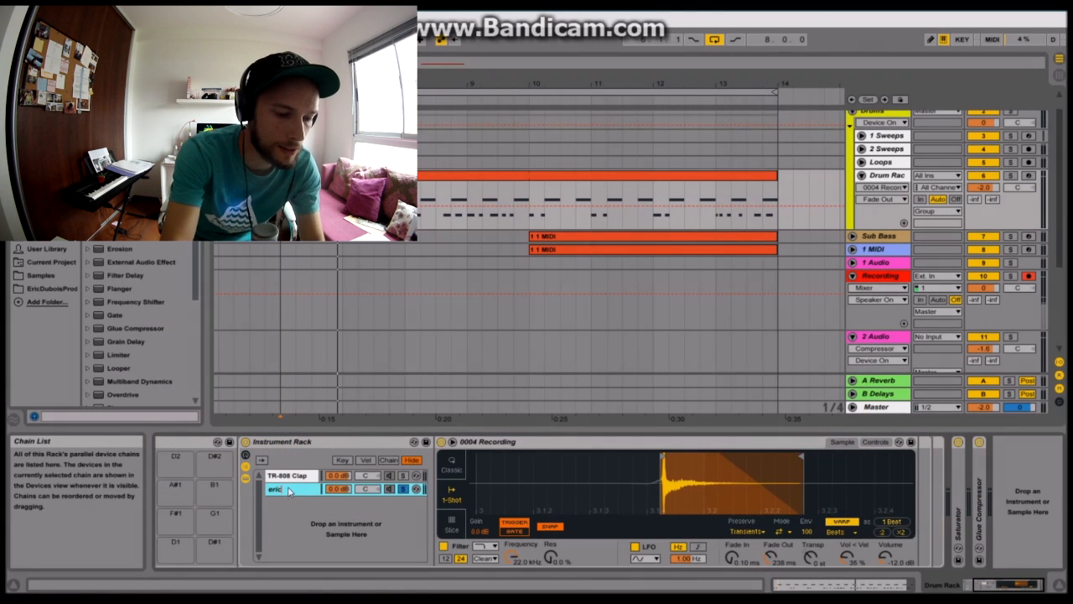
pyautogui.write('ric clap')
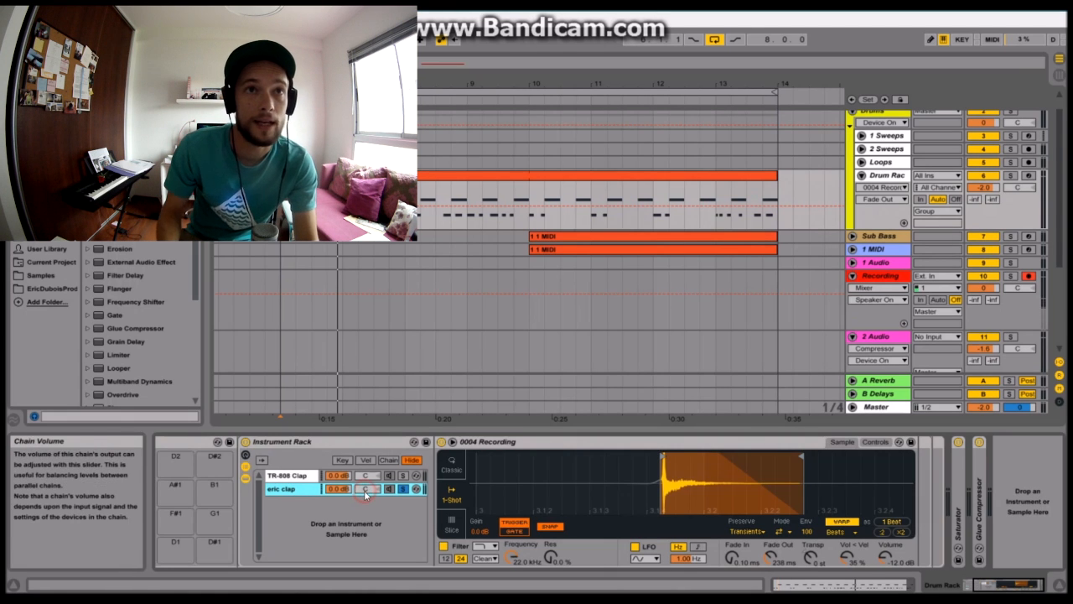
pyautogui.moveTo(365, 493); pyautogui.dragTo(366, 492)
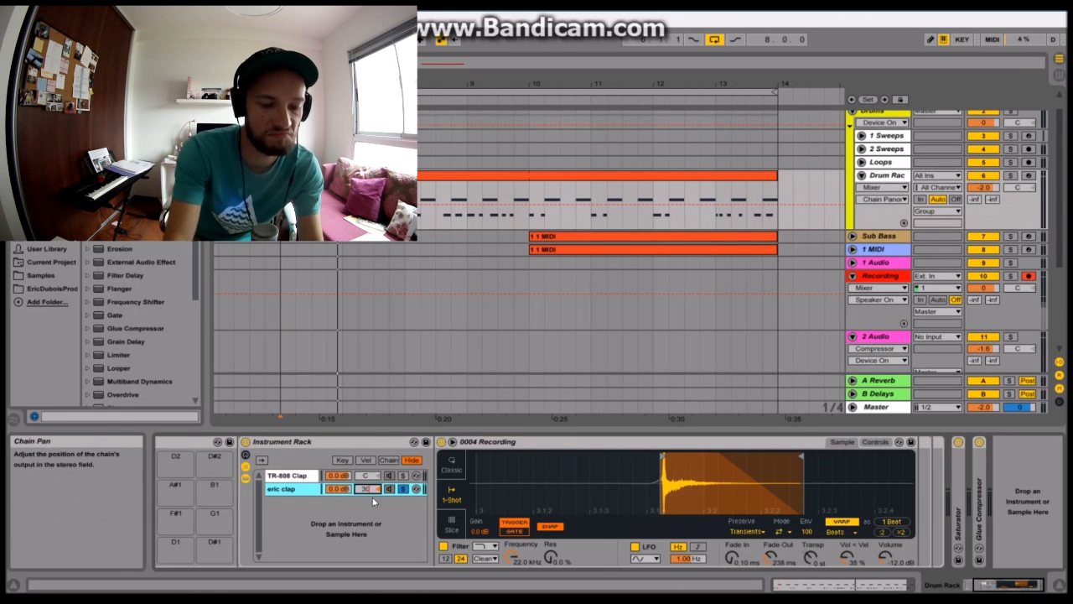
pyautogui.click(377, 516)
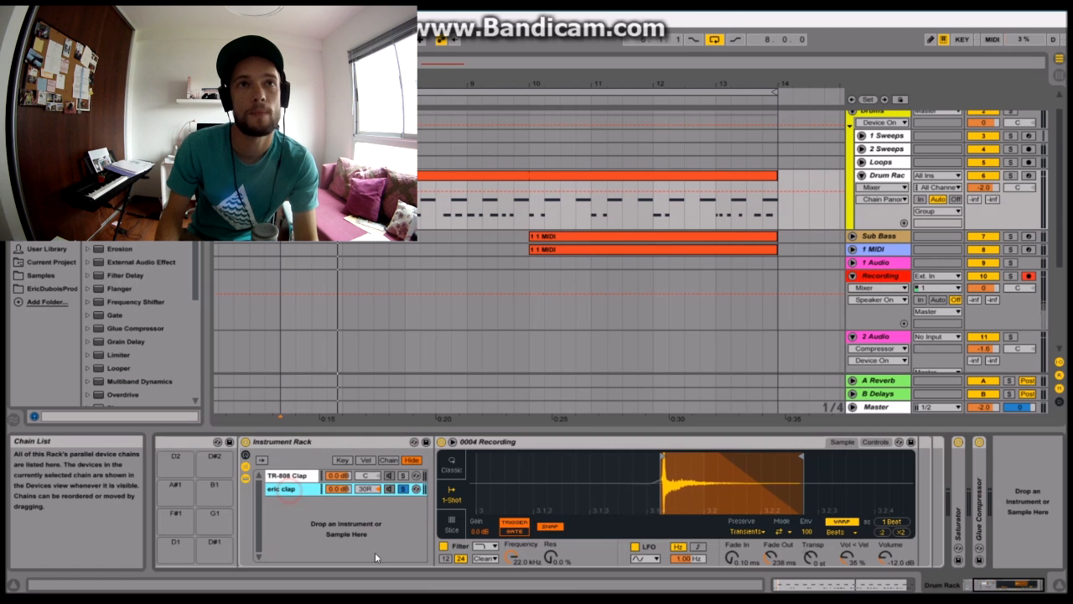
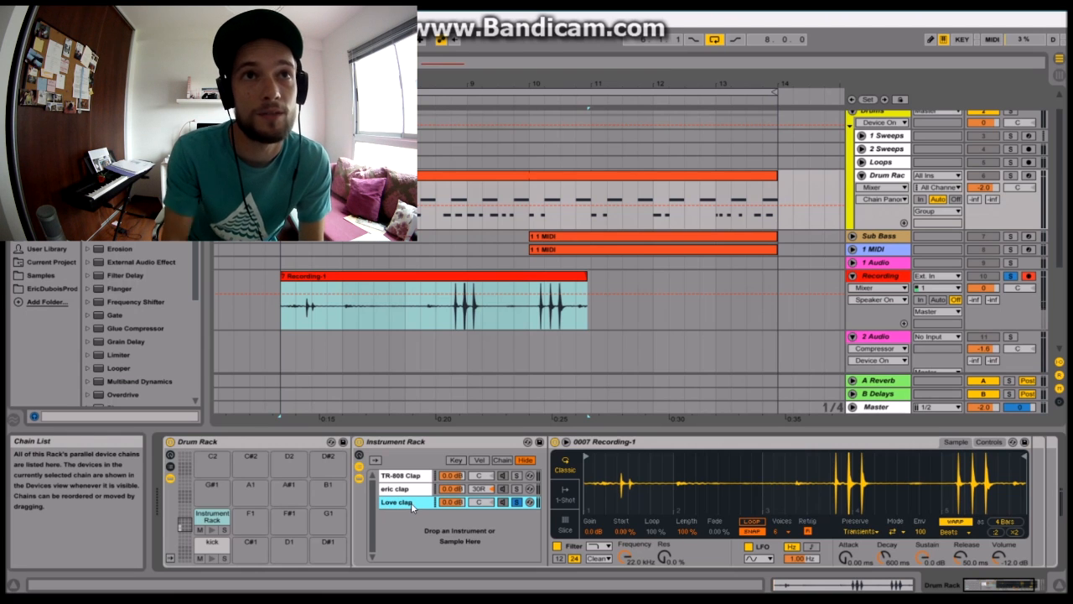
# Step: Name the third chain "Love clap" and set its sample to 1-Shot mode, starting at the first group of three loud claps
pyautogui.write('p')
pyautogui.press('Return')
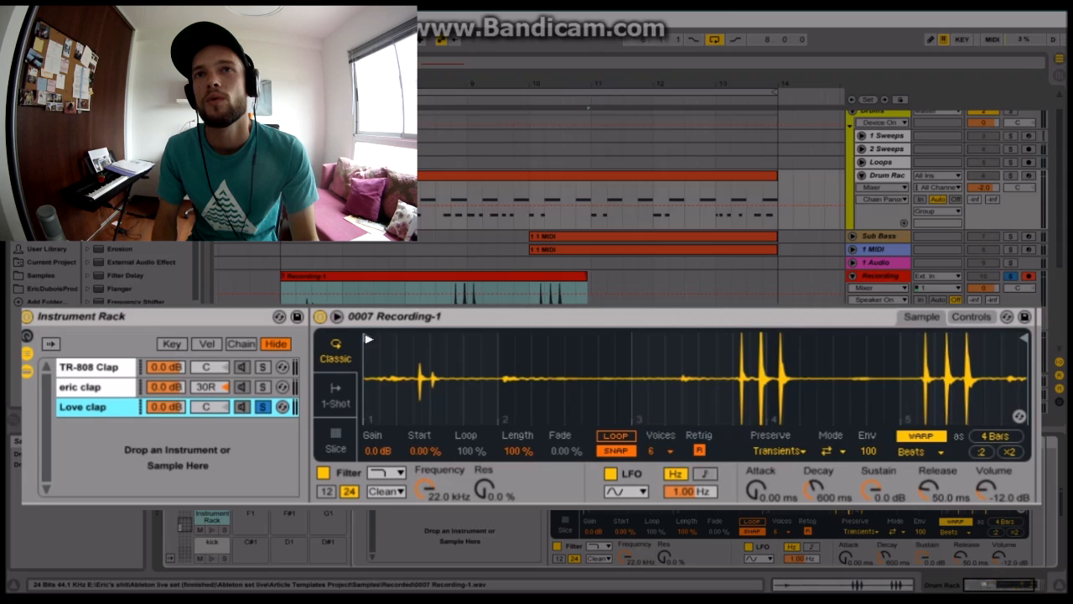
pyautogui.click(335, 395)
pyautogui.moveTo(368, 339); pyautogui.dragTo(738, 367)
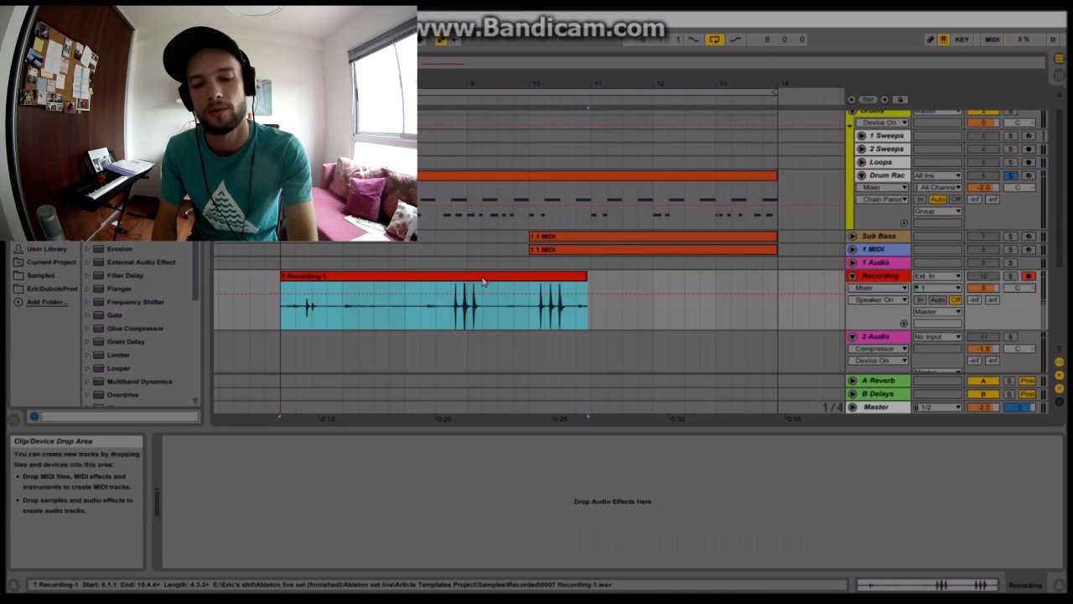
# Step: Delete the 7 Recording-1 clip from the Recording track and play the loop with the Drum Rack's devices shown
pyautogui.click(483, 280)
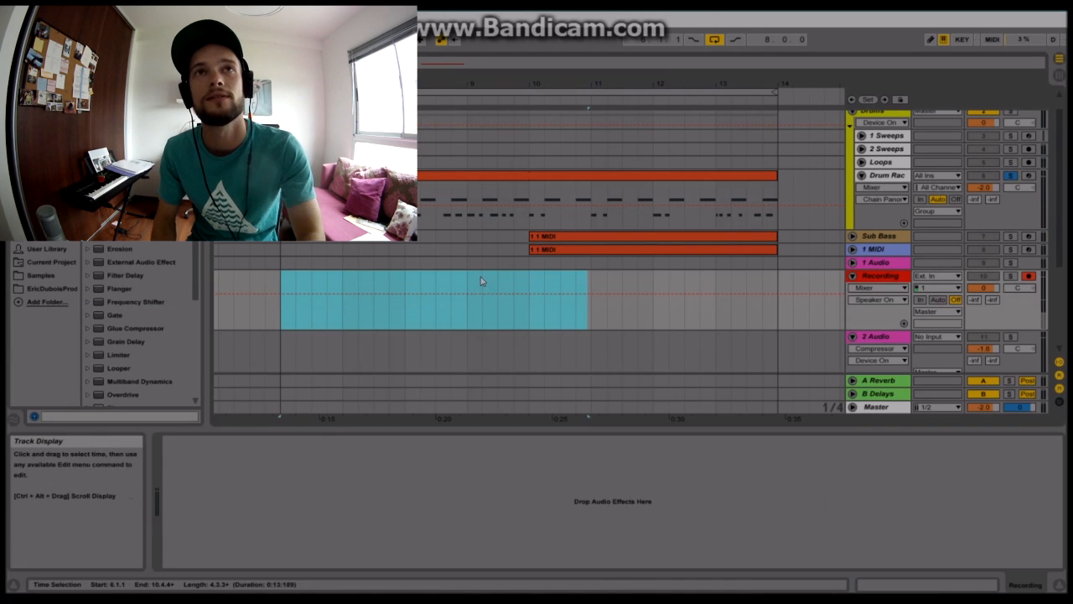
pyautogui.click(882, 174)
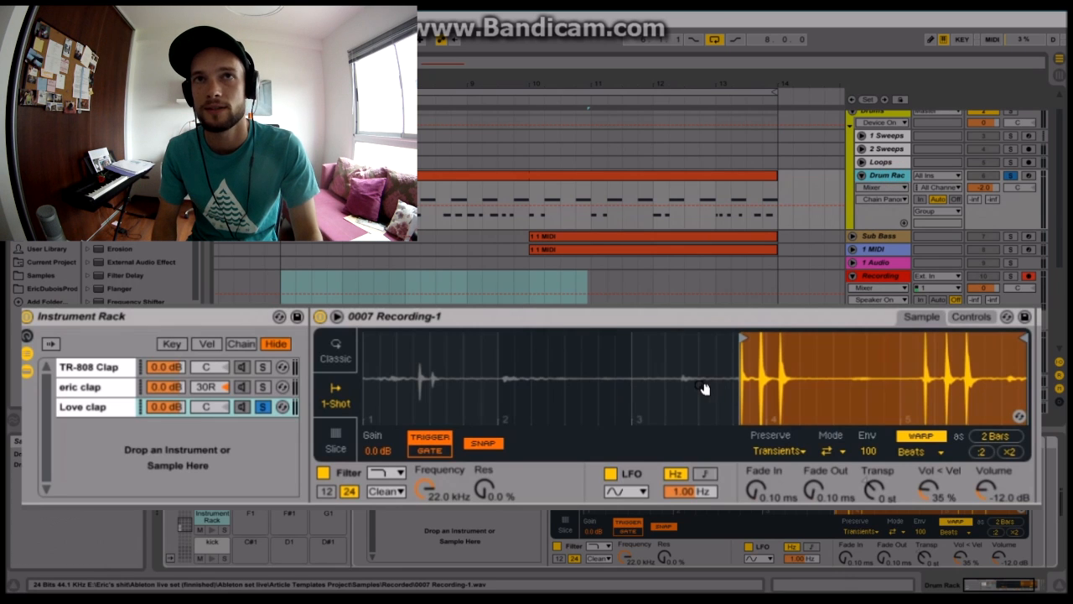
pyautogui.press('space')
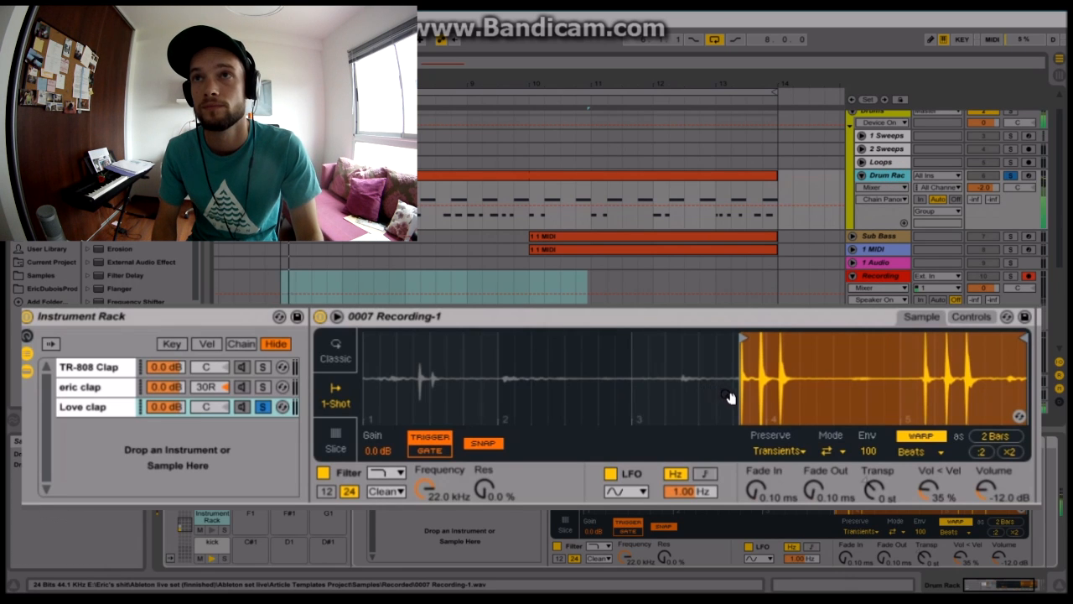
# Step: Move the Love clap sample's start to the third clap of the first three-clap group
pyautogui.moveTo(743, 365); pyautogui.dragTo(754, 343)
pyautogui.moveTo(817, 366); pyautogui.dragTo(828, 366)
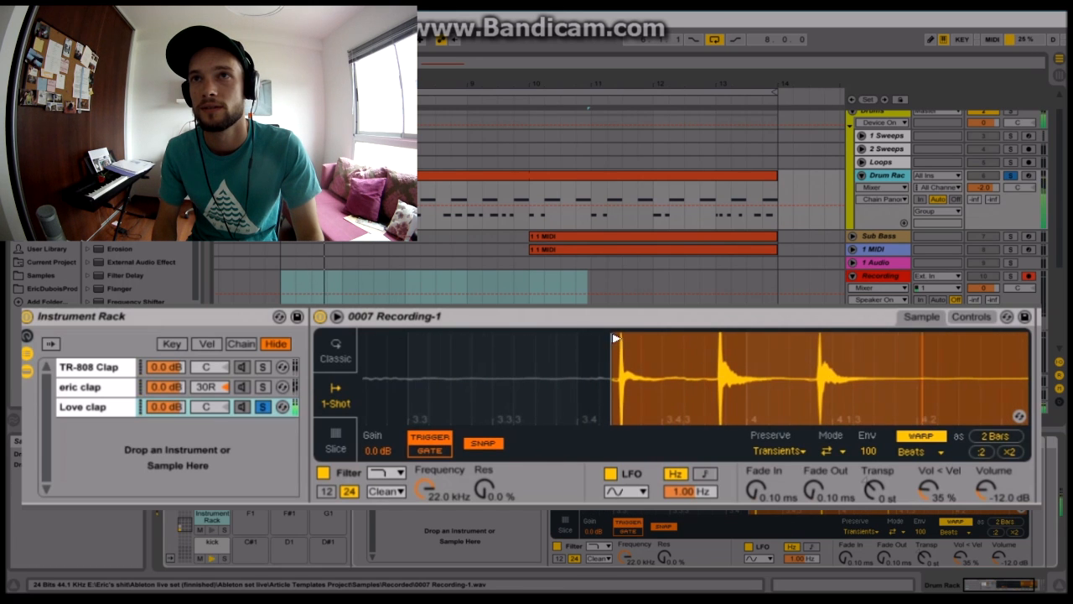
pyautogui.moveTo(609, 335); pyautogui.dragTo(890, 349)
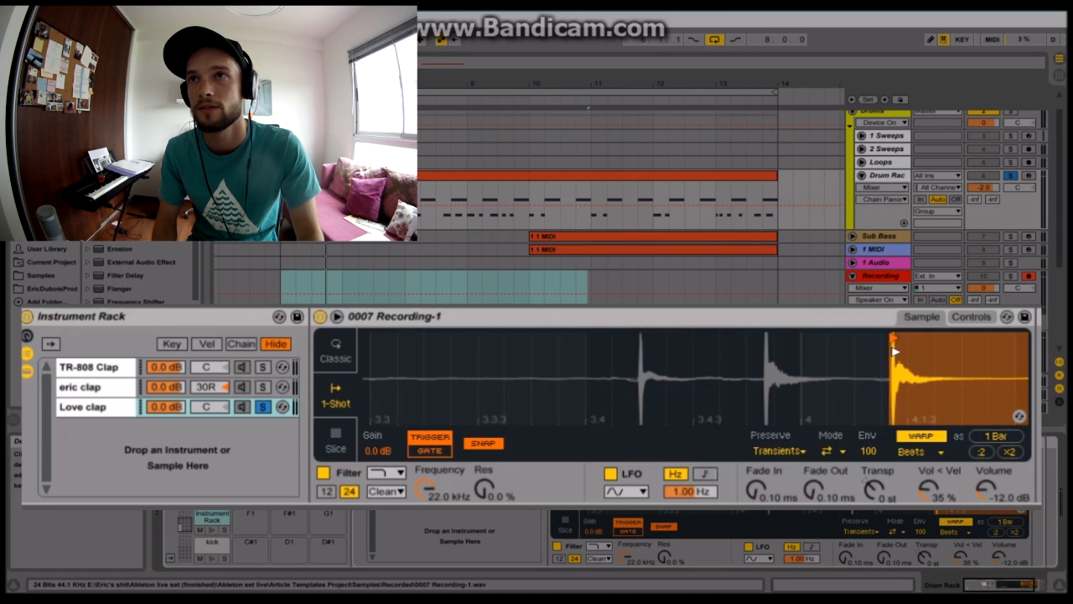
pyautogui.moveTo(838, 403)
pyautogui.mouseDown()
pyautogui.moveTo(863, 374)
pyautogui.moveTo(811, 374)
pyautogui.mouseUp()
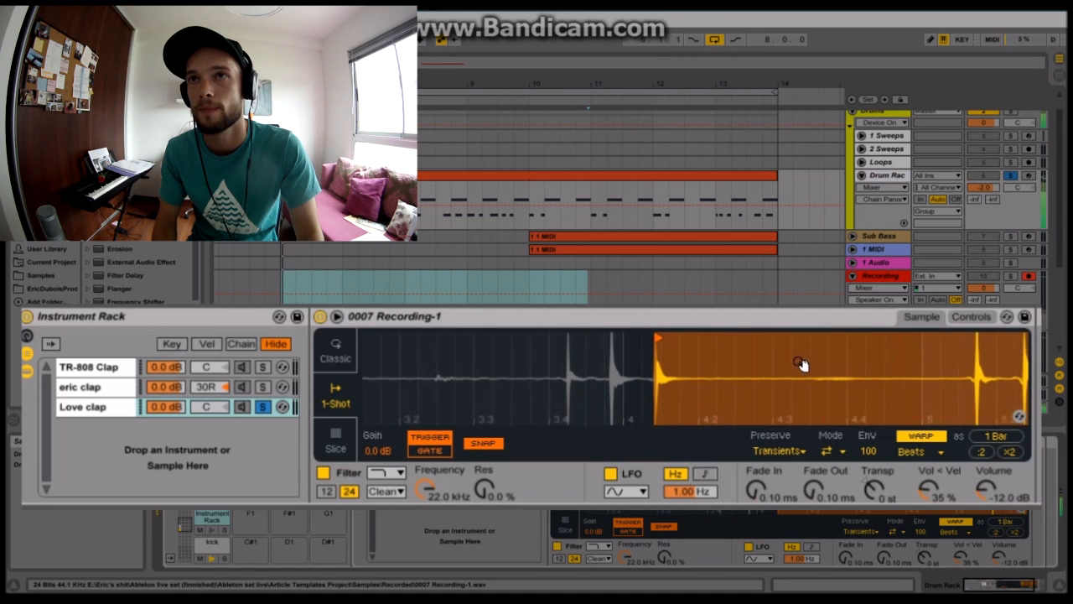
# Step: Trim the Love clap sample's end to just after the third clap's tail and set Fade Out to 149 ms
pyautogui.moveTo(881, 385)
pyautogui.mouseDown()
pyautogui.moveTo(936, 414)
pyautogui.moveTo(951, 399)
pyautogui.mouseUp()
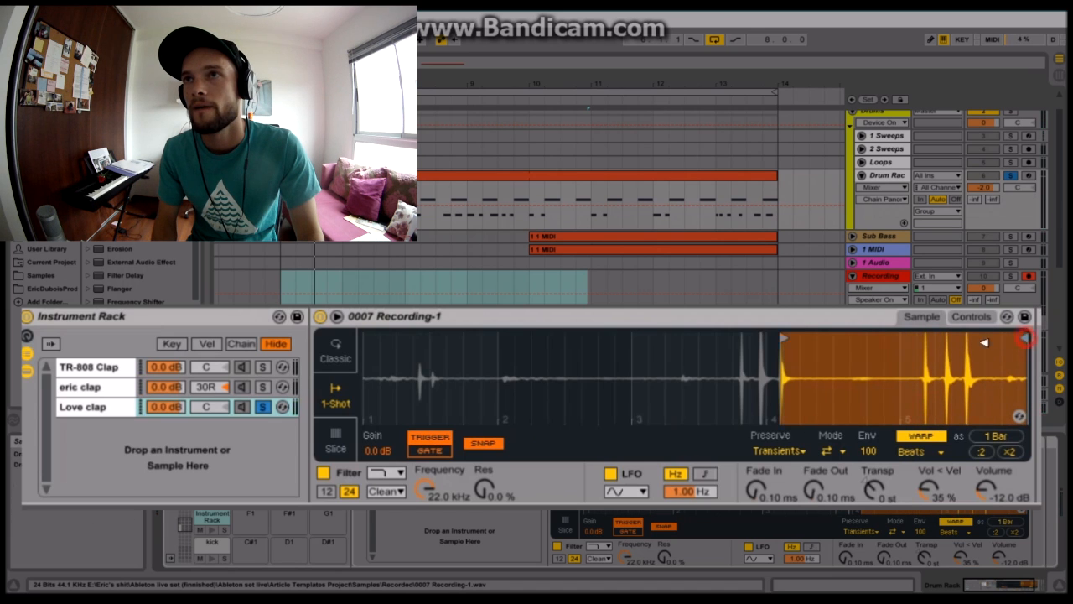
pyautogui.moveTo(1025, 338)
pyautogui.mouseDown()
pyautogui.moveTo(789, 343)
pyautogui.moveTo(807, 362)
pyautogui.mouseUp()
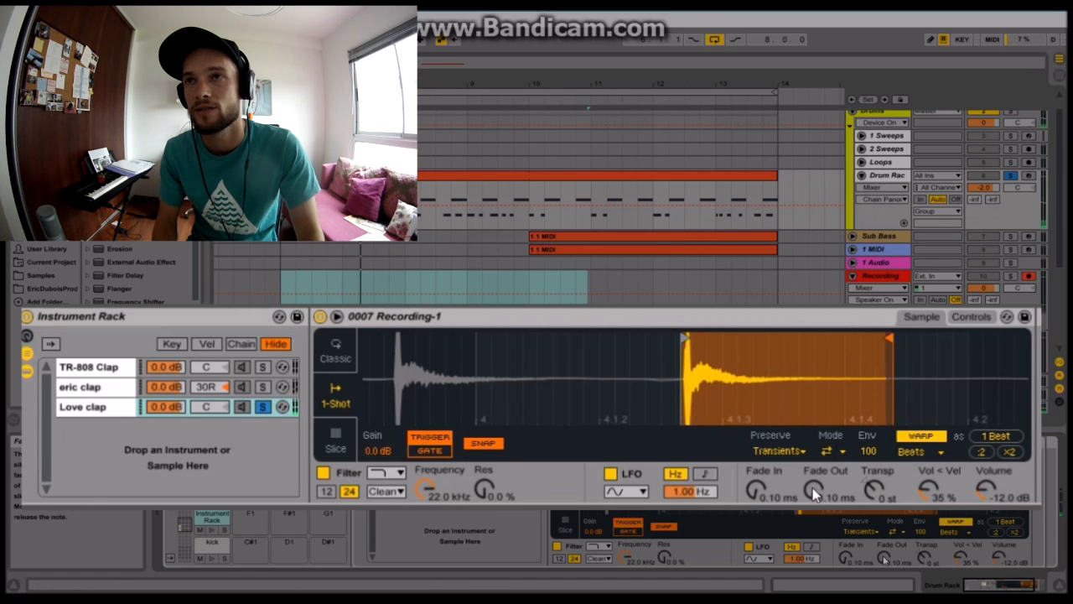
pyautogui.moveTo(814, 492); pyautogui.dragTo(814, 461)
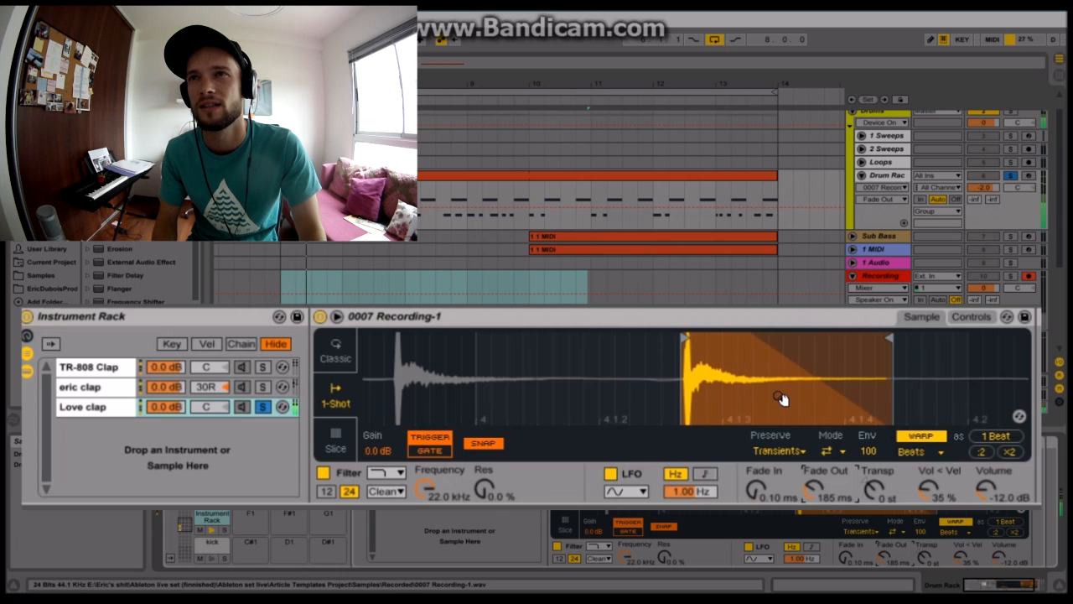
pyautogui.moveTo(811, 491); pyautogui.dragTo(812, 503)
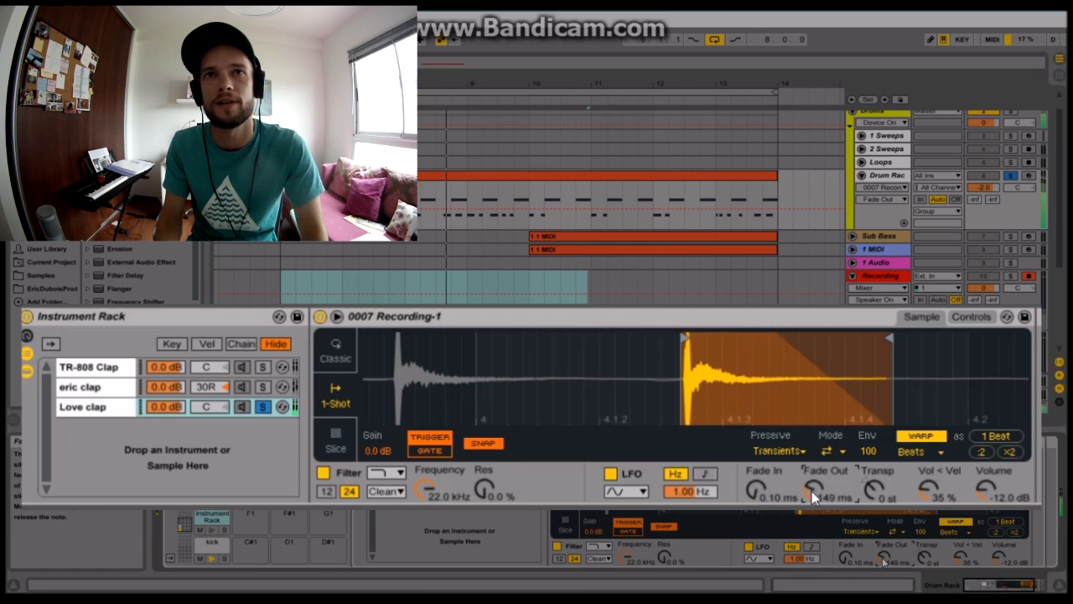
# Step: Pan the Love clap chain to 30L and turn off its solo
pyautogui.click(219, 410)
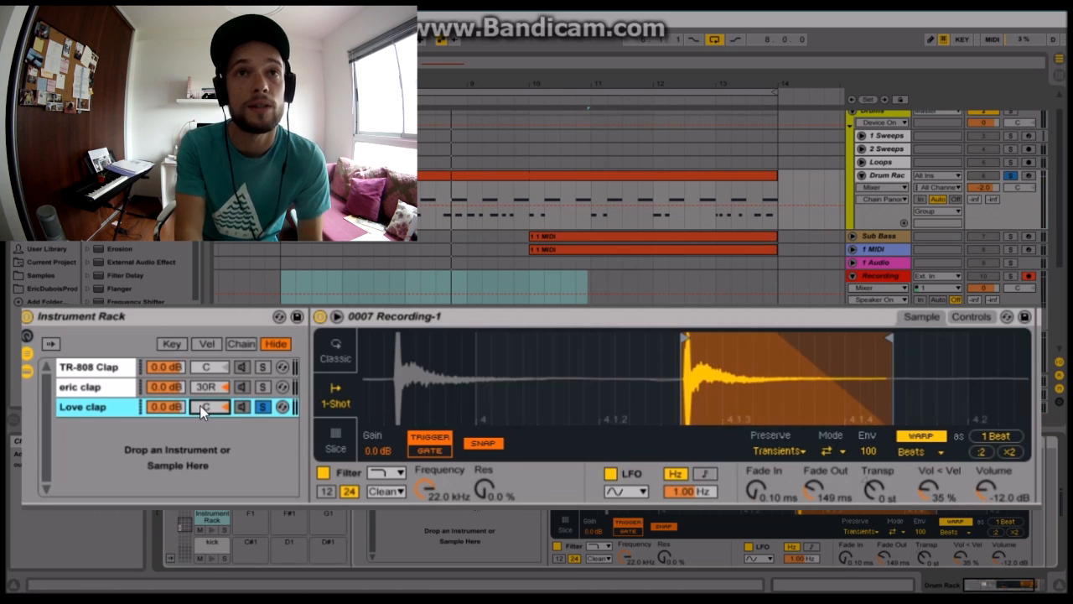
pyautogui.moveTo(200, 405); pyautogui.dragTo(199, 407)
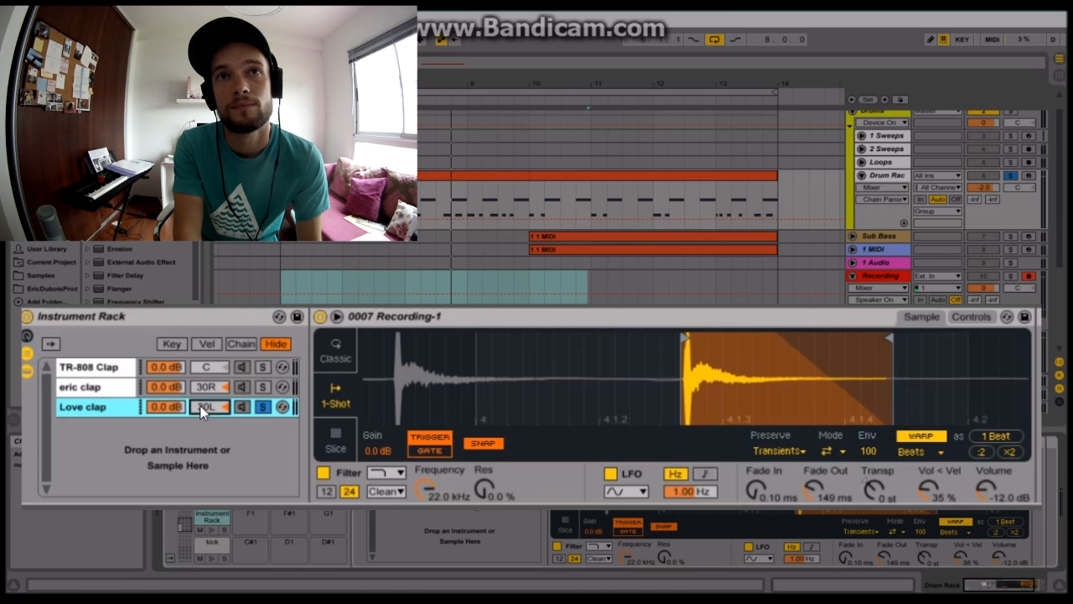
pyautogui.click(262, 407)
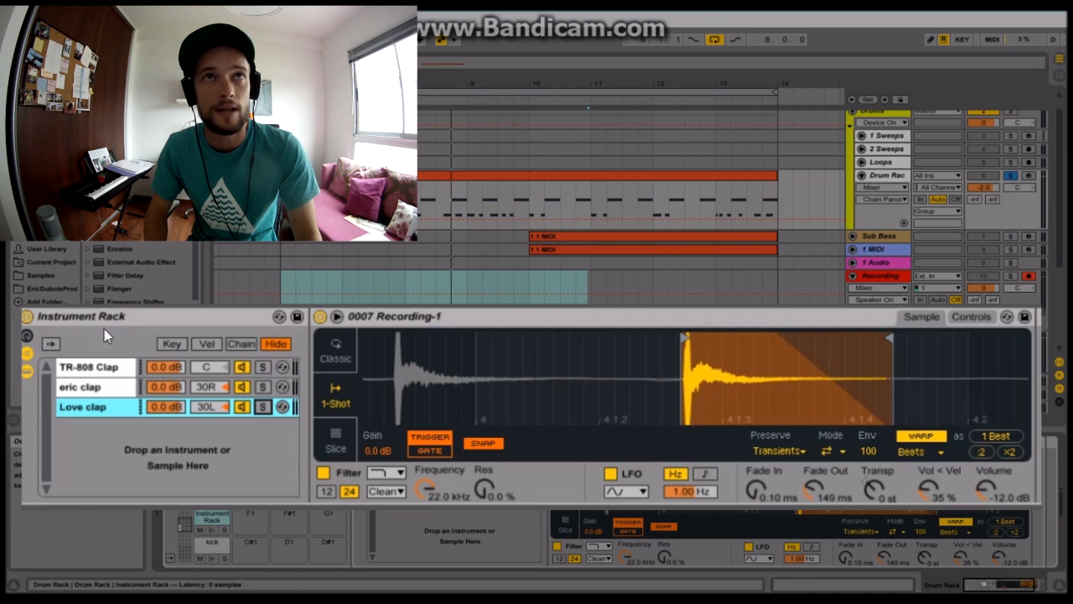
# Step: Compare the three clap layers during playback by muting and soloing chains in the Instrument Rack and viewing their samples
pyautogui.click(419, 361)
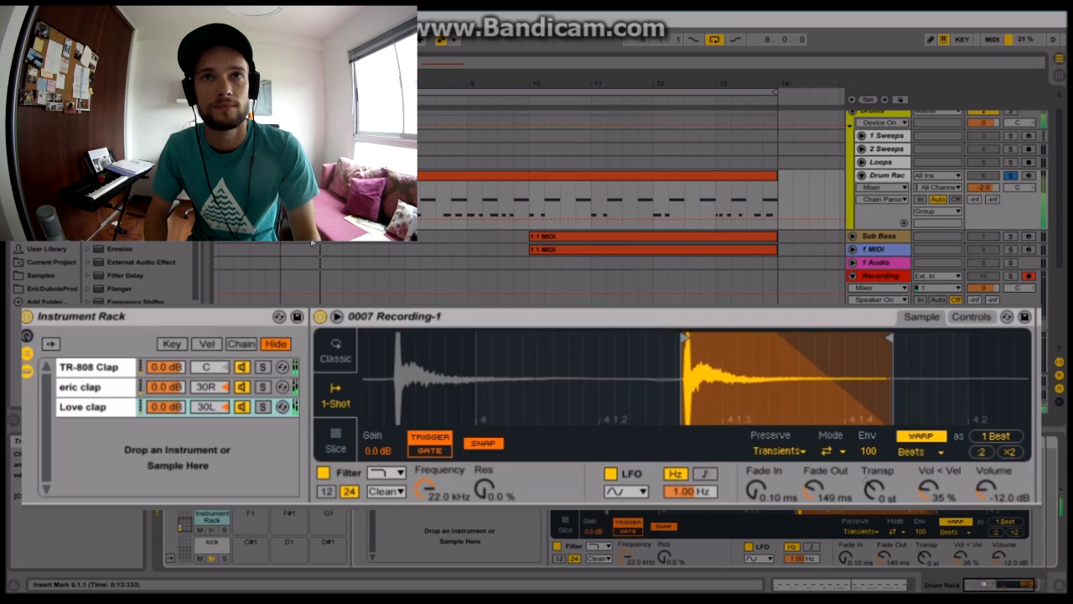
pyautogui.click(242, 366)
pyautogui.click(203, 360)
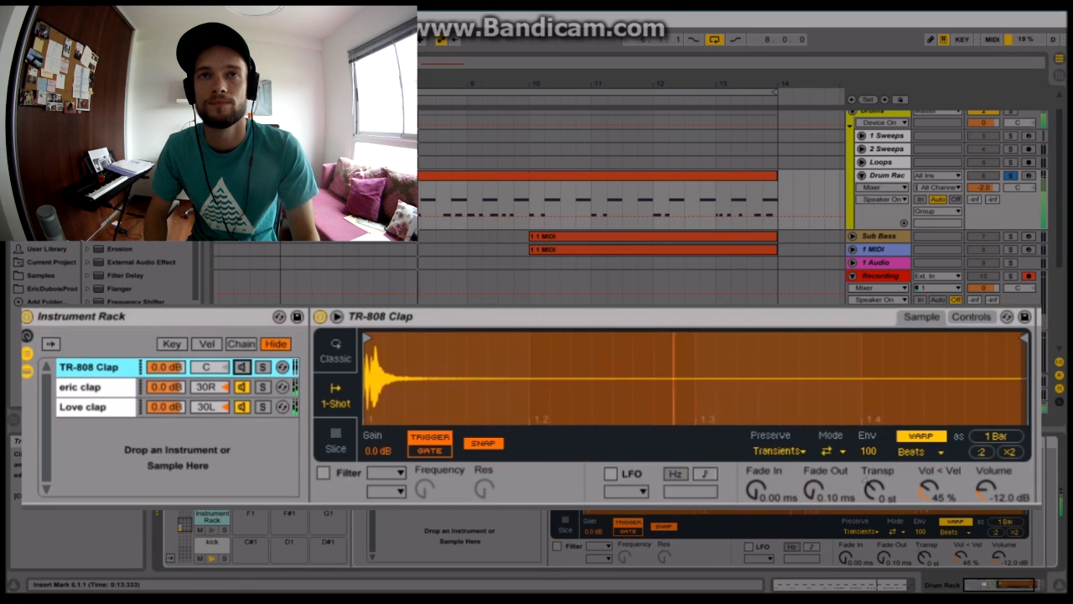
pyautogui.click(242, 367)
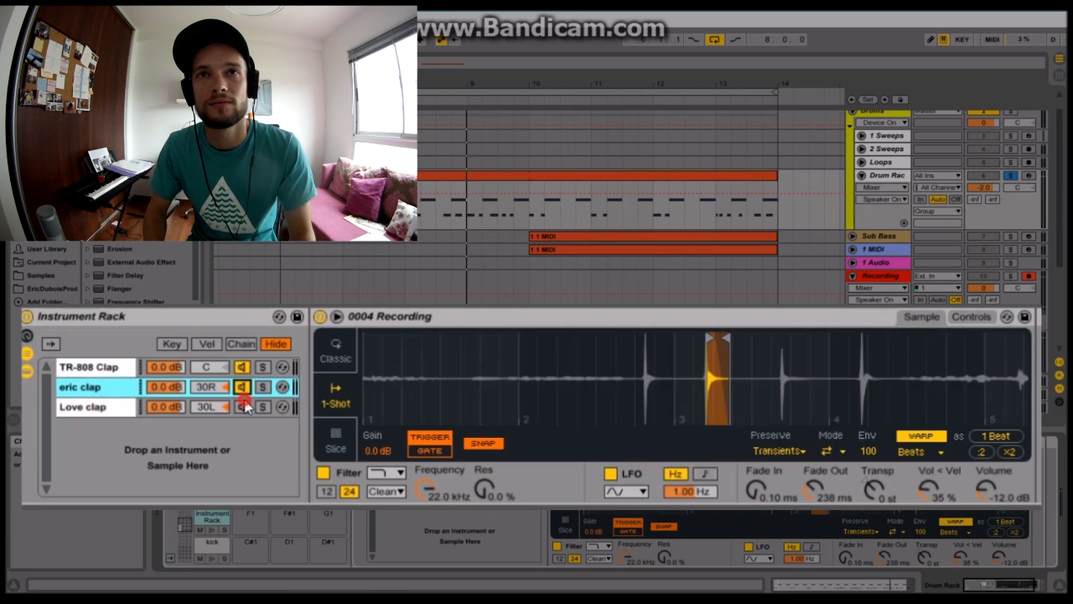
pyautogui.click(262, 366)
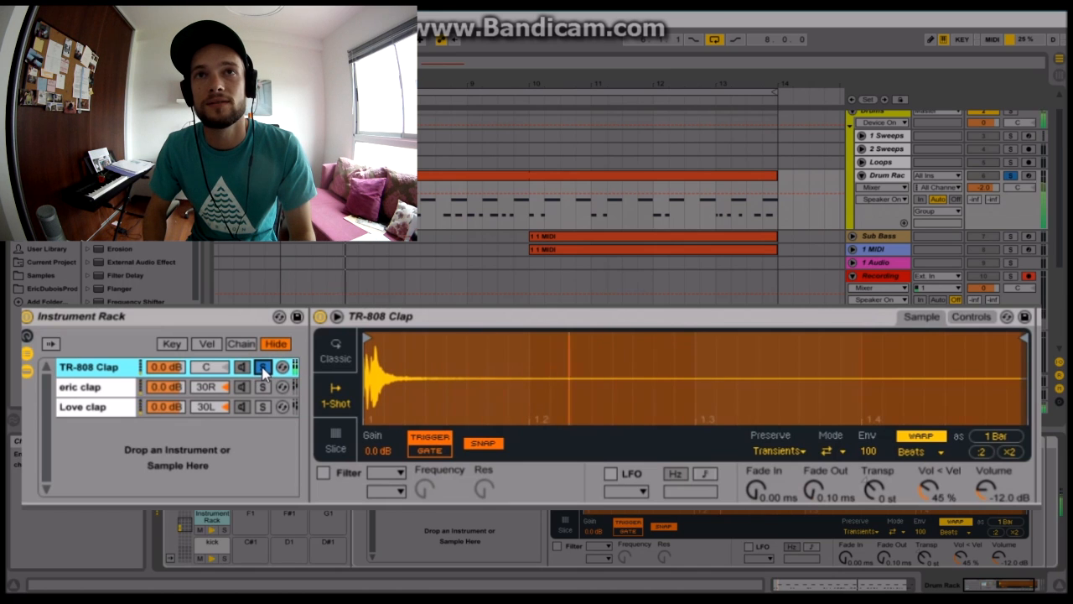
pyautogui.click(262, 366)
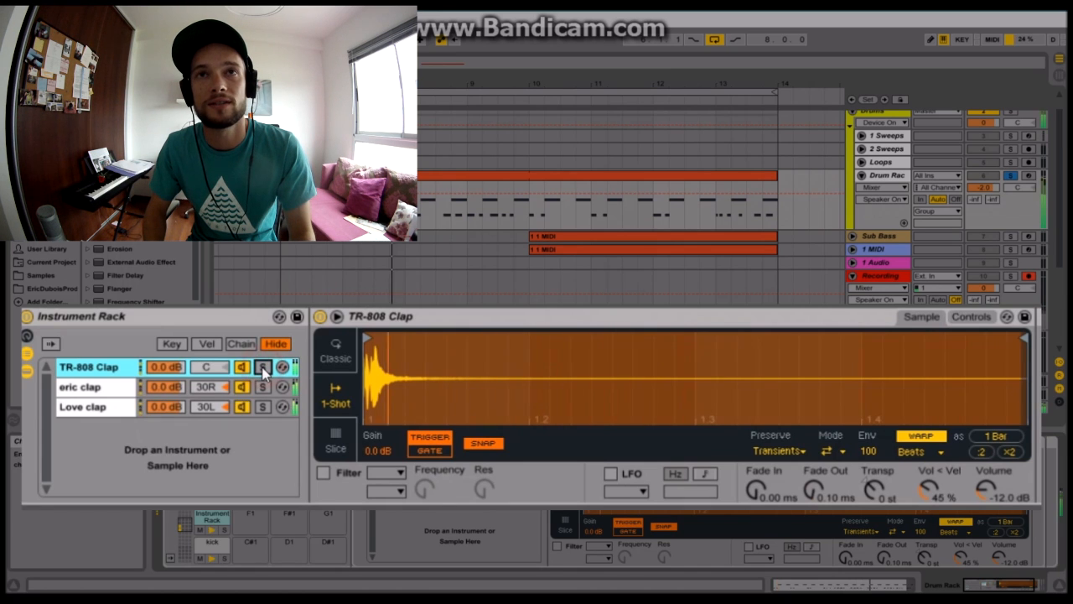
pyautogui.click(104, 384)
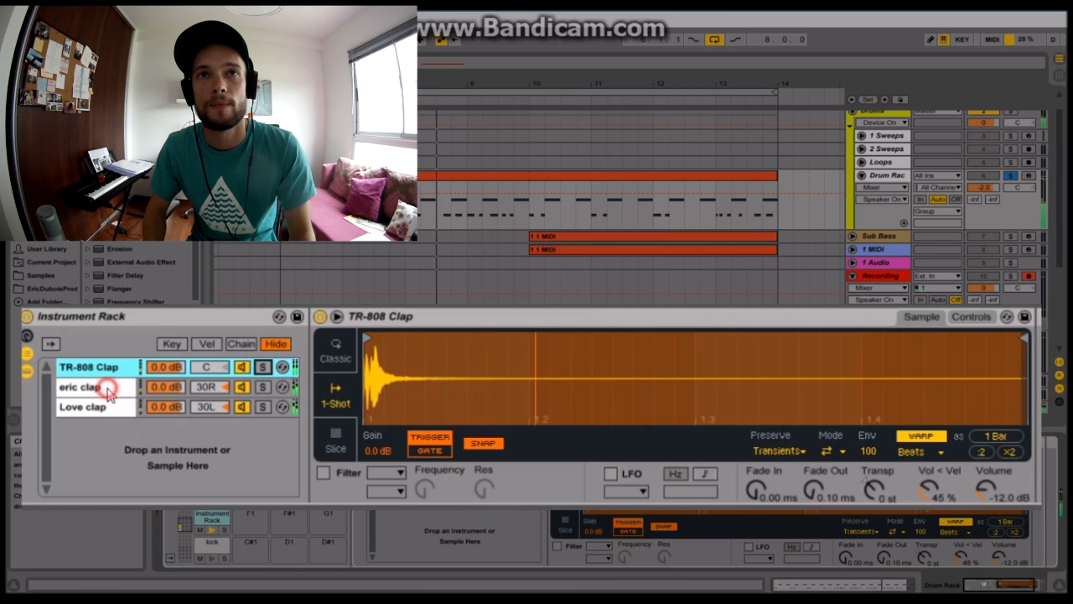
pyautogui.click(103, 407)
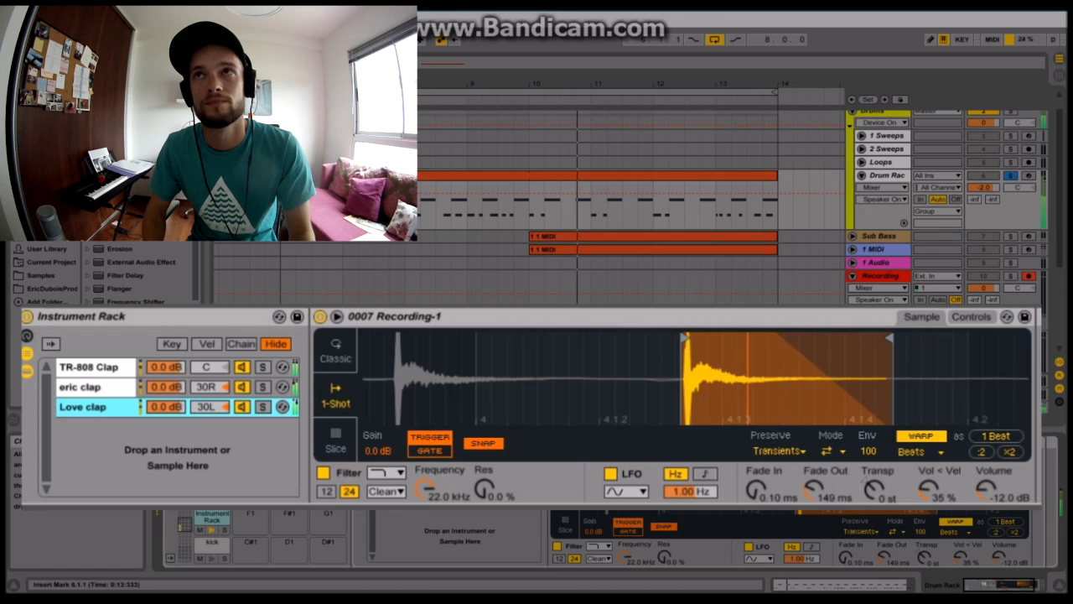
# Step: Unsolo the Drum Rack track and add a Reverb after the Instrument Rack with Dry/Wet at 22%
pyautogui.click(1013, 176)
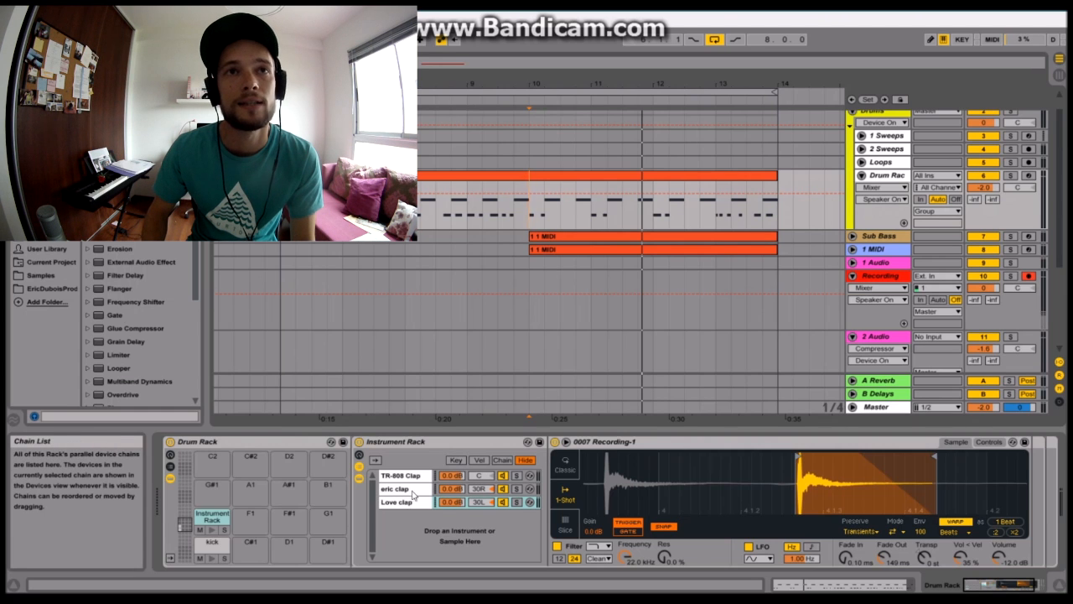
pyautogui.scroll(-3, 126, 340)
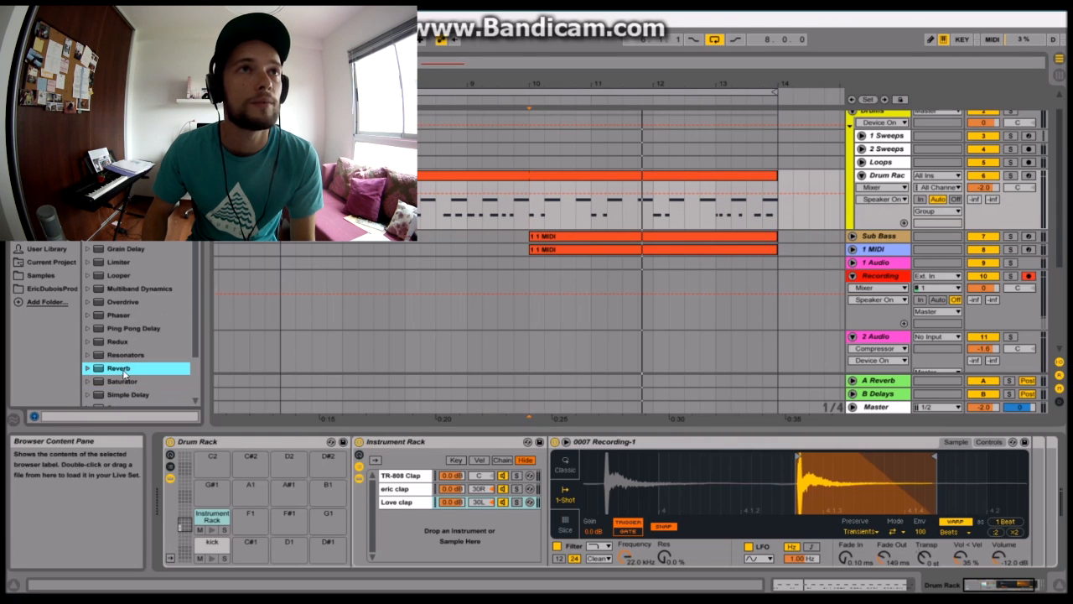
pyautogui.moveTo(124, 373); pyautogui.dragTo(878, 541)
pyautogui.moveTo(1002, 509)
pyautogui.mouseDown()
pyautogui.moveTo(1000, 498)
pyautogui.moveTo(985, 505)
pyautogui.moveTo(997, 501)
pyautogui.mouseUp()
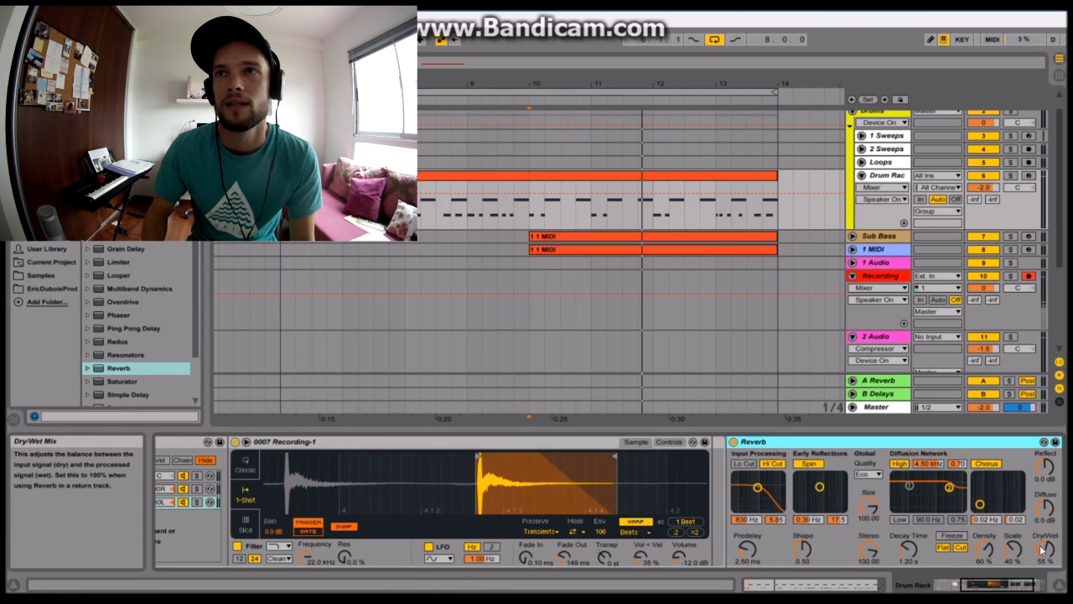
pyautogui.moveTo(1041, 549); pyautogui.dragTo(1042, 553)
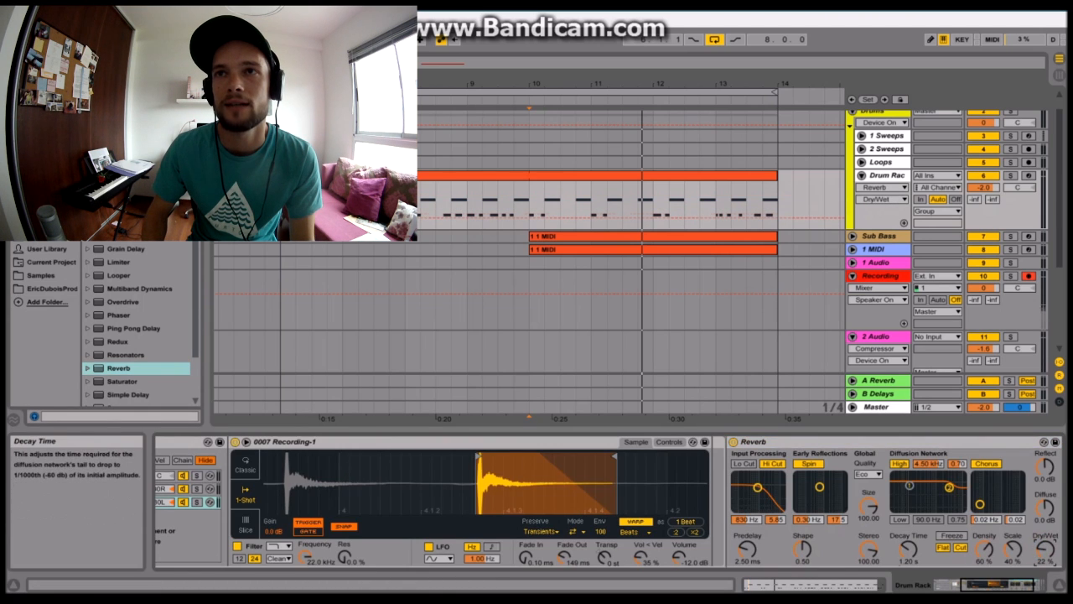
# Step: Set the Reverb's decay time to 1.28 s and enable its low shelf at 166 Hz with 0.20 gain, checking it in playback
pyautogui.click(900, 519)
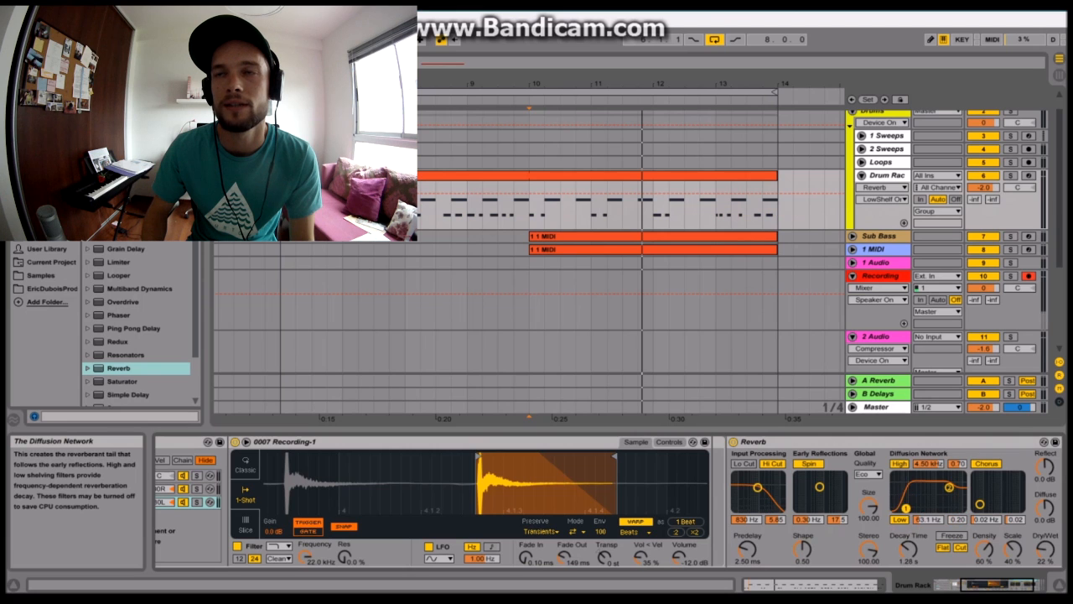
pyautogui.moveTo(936, 512); pyautogui.dragTo(918, 510)
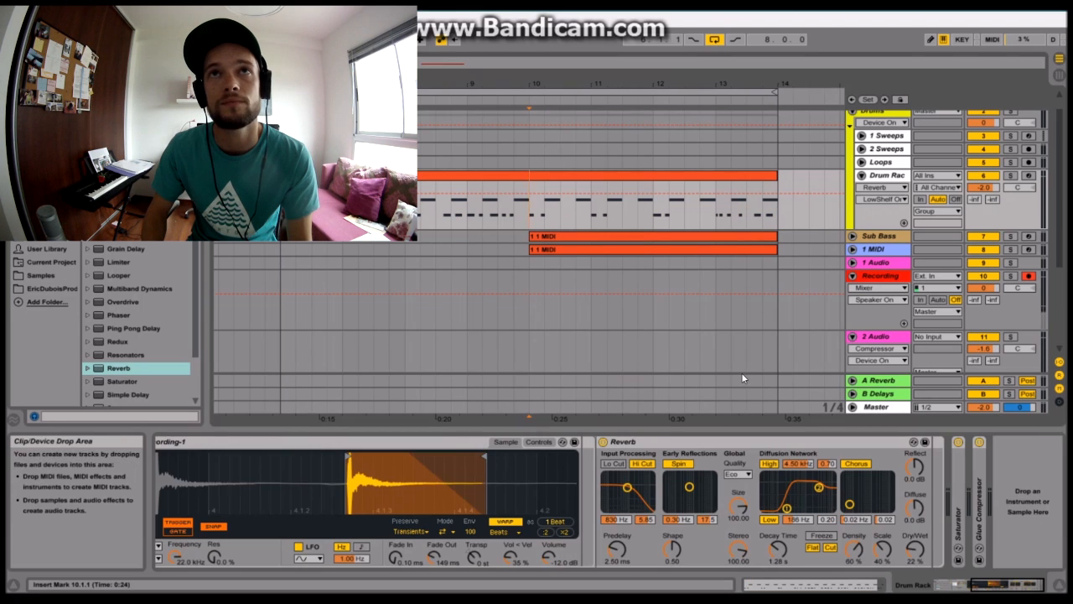
pyautogui.press('space')
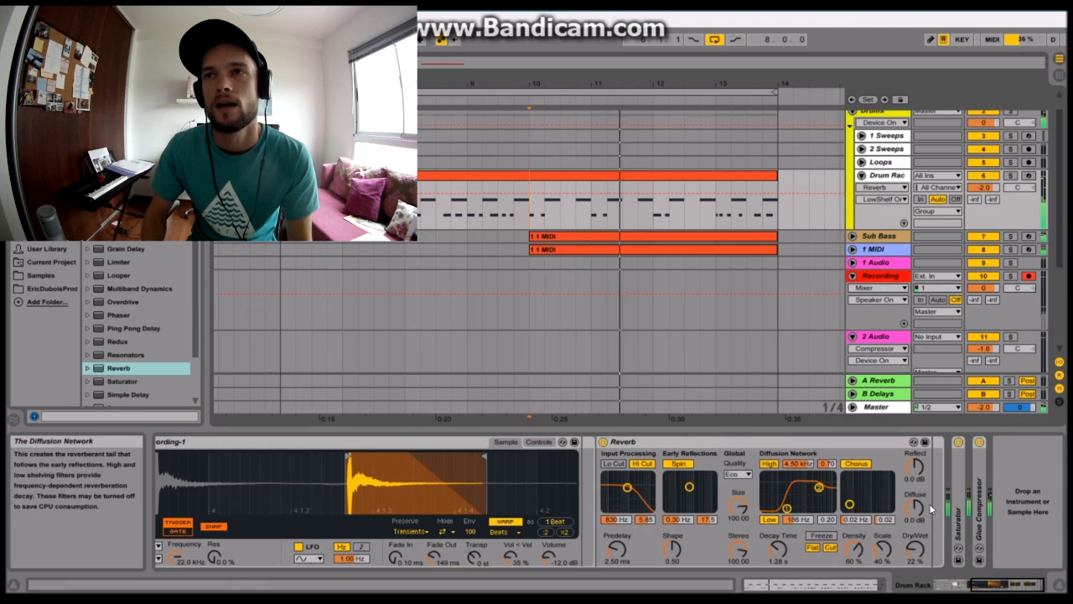
# Step: Widen the live claps by panning the 0004 Recording chain to 50R and the Love clap chain to 50L
pyautogui.moveTo(1016, 580); pyautogui.dragTo(926, 578)
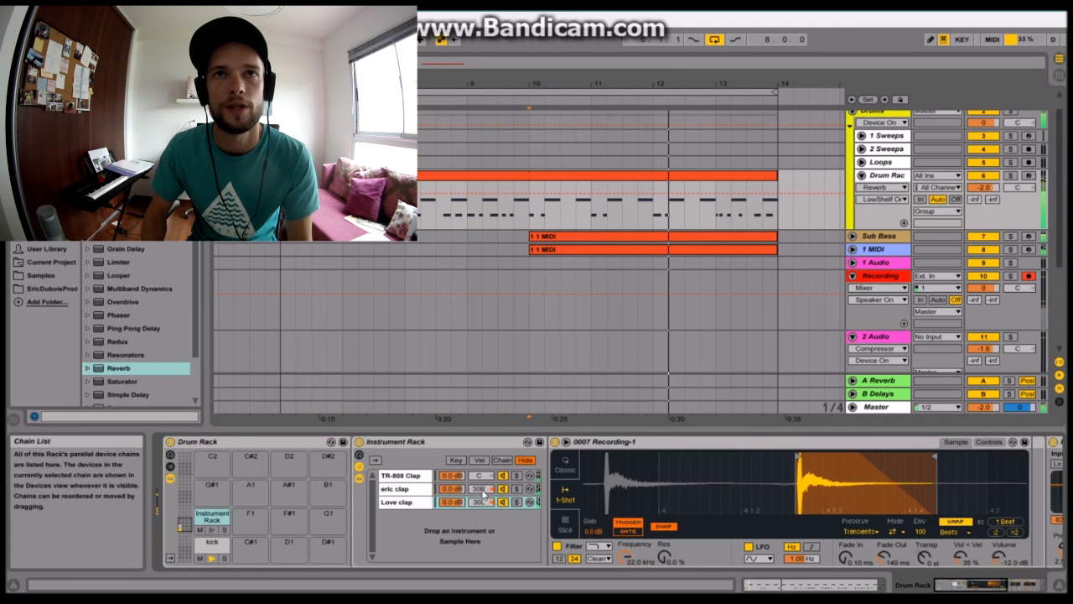
pyautogui.moveTo(480, 488); pyautogui.dragTo(480, 509)
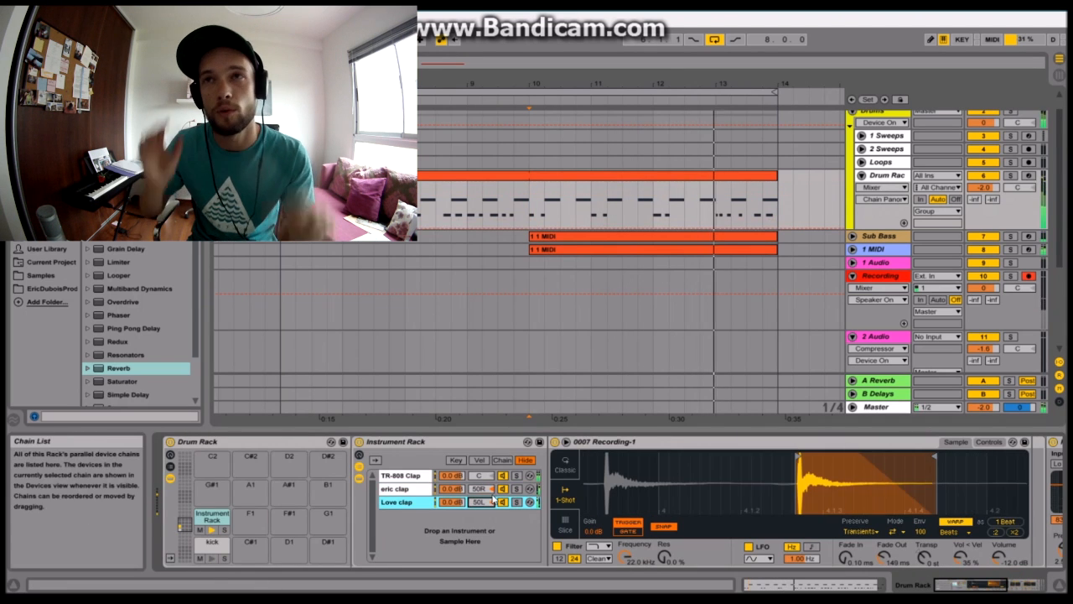
# Step: Change the 0004 Recording sample's filter type to high-pass and set its frequency to 244 Hz
pyautogui.click(408, 491)
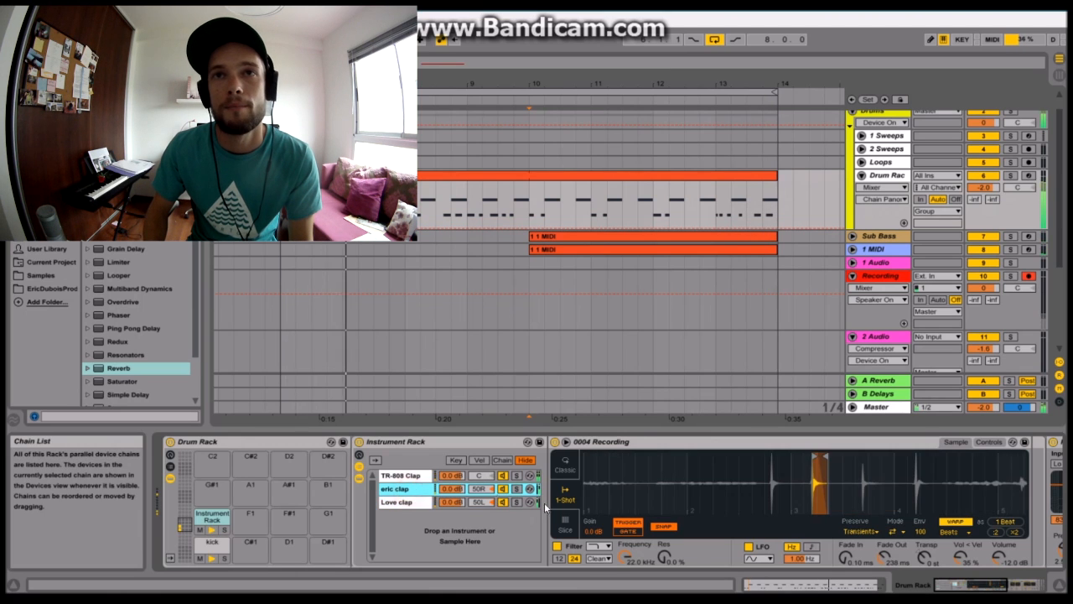
pyautogui.click(598, 545)
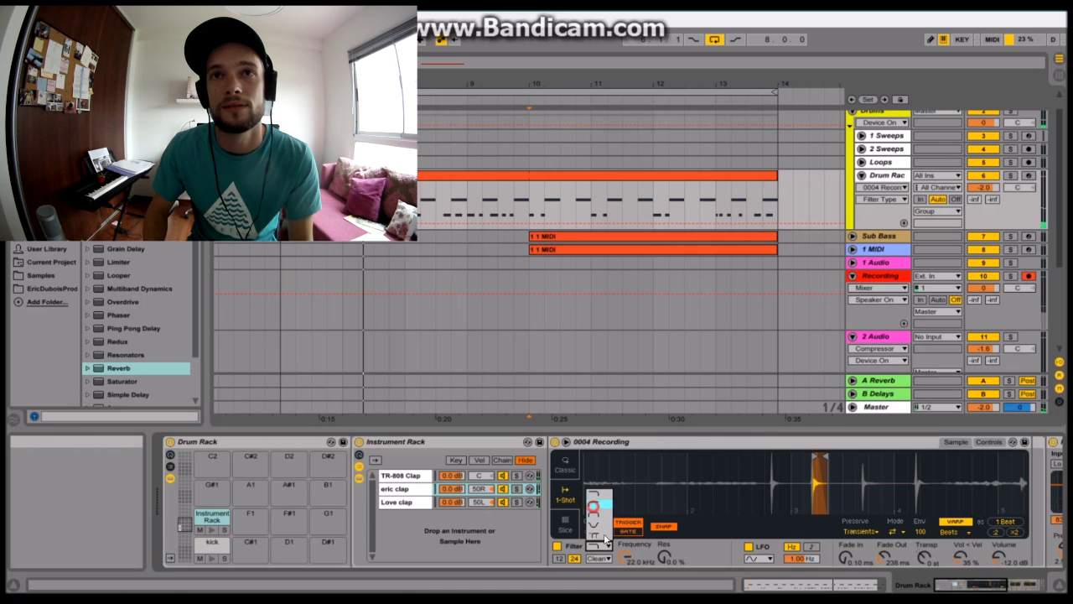
pyautogui.click(605, 537)
pyautogui.moveTo(625, 559); pyautogui.dragTo(626, 551)
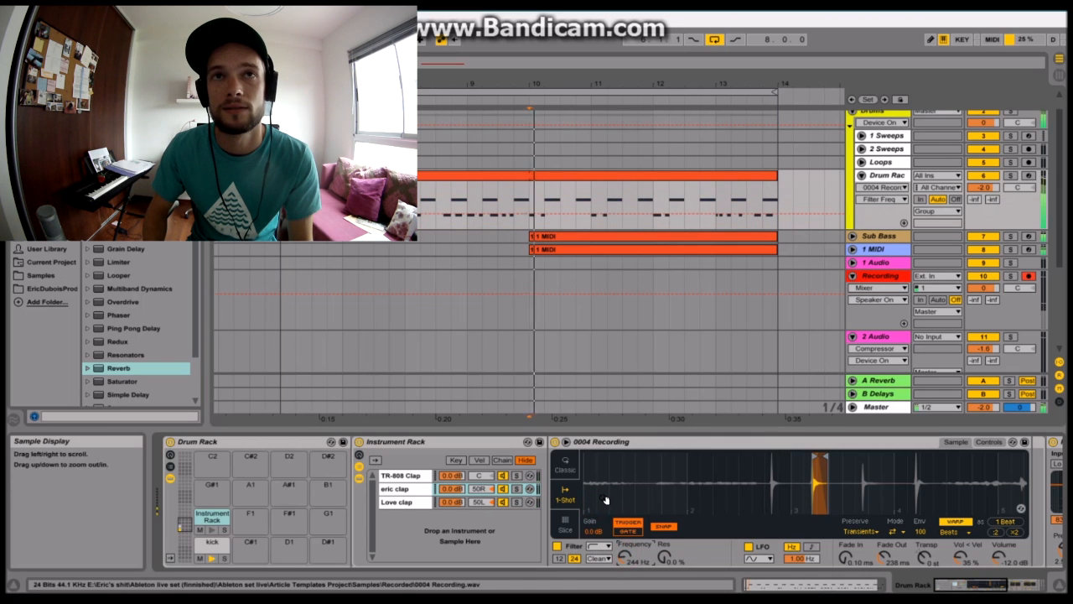
# Step: Audition the Love clap chain in solo, turn its solo off and place the insert marker at 10.1.1
pyautogui.click(516, 501)
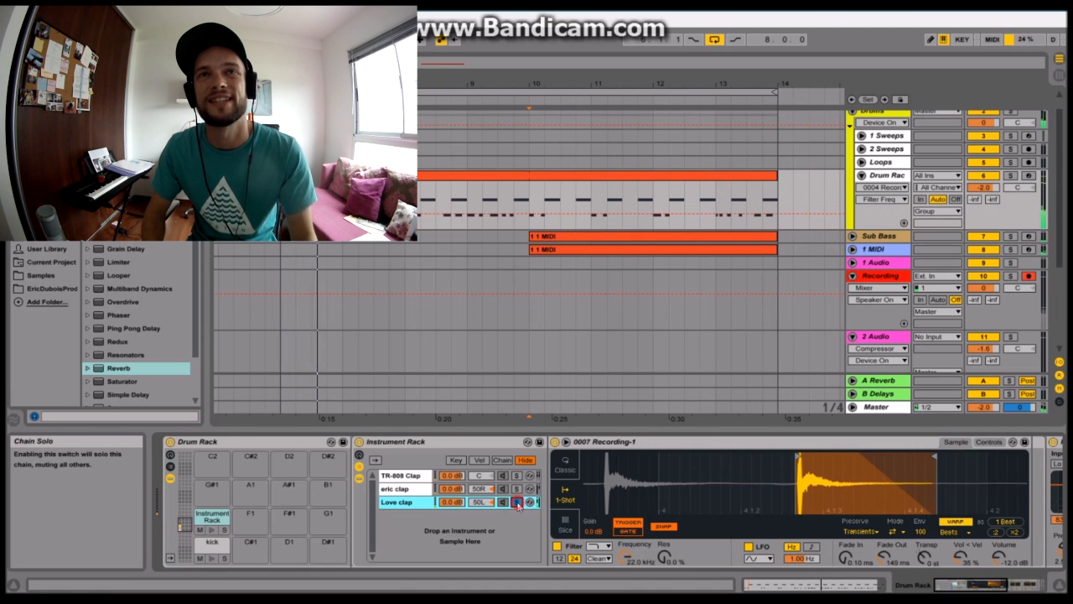
pyautogui.click(517, 501)
pyautogui.click(528, 203)
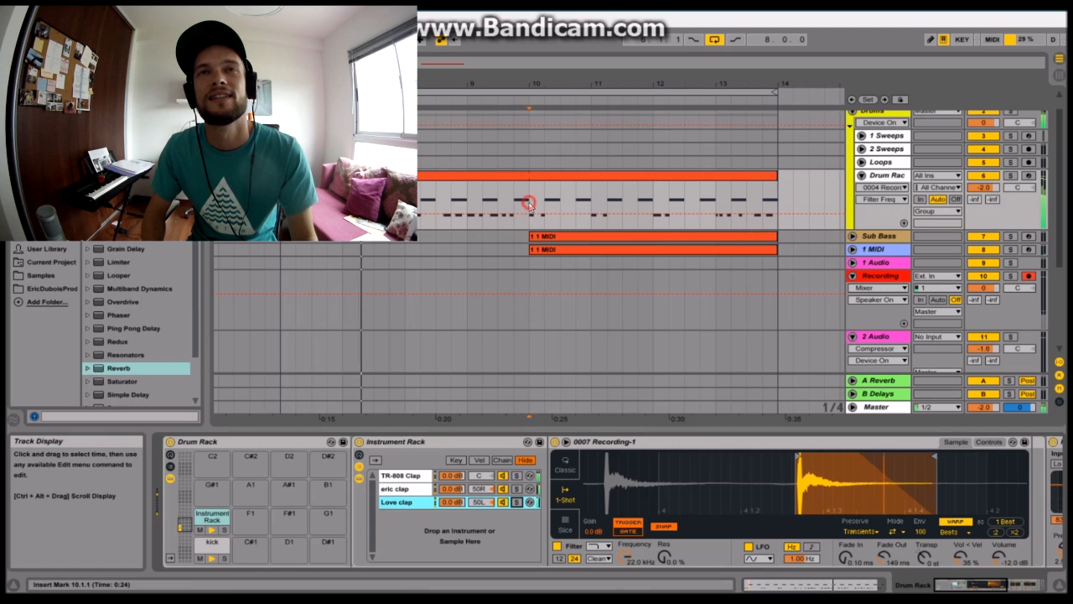